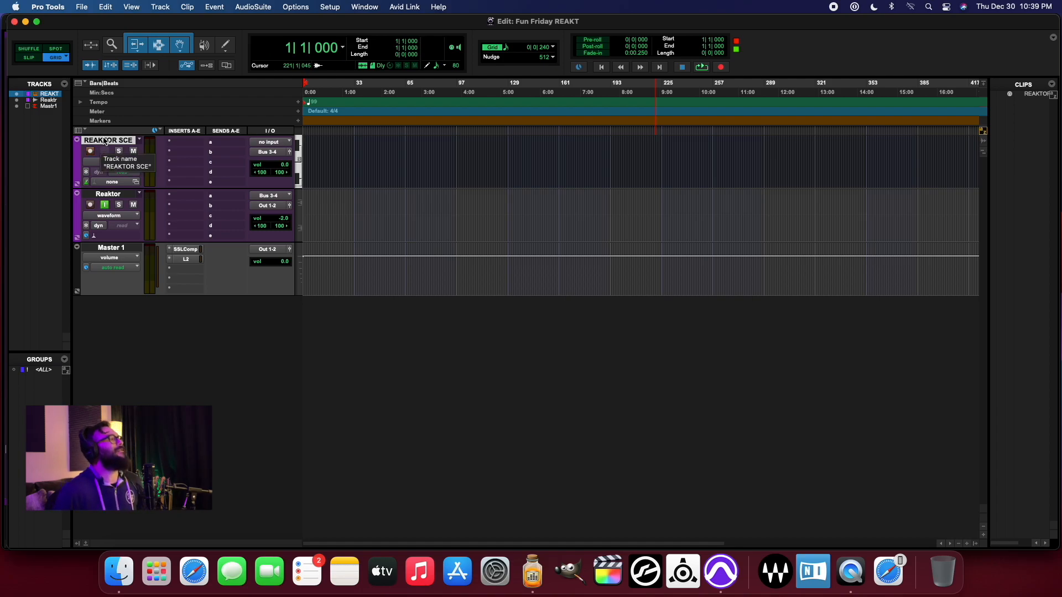
Step: Insert the stereo Reaktor 6 plug-in in the first insert slot of the REAKTOR SCE track
left_click(183, 141)
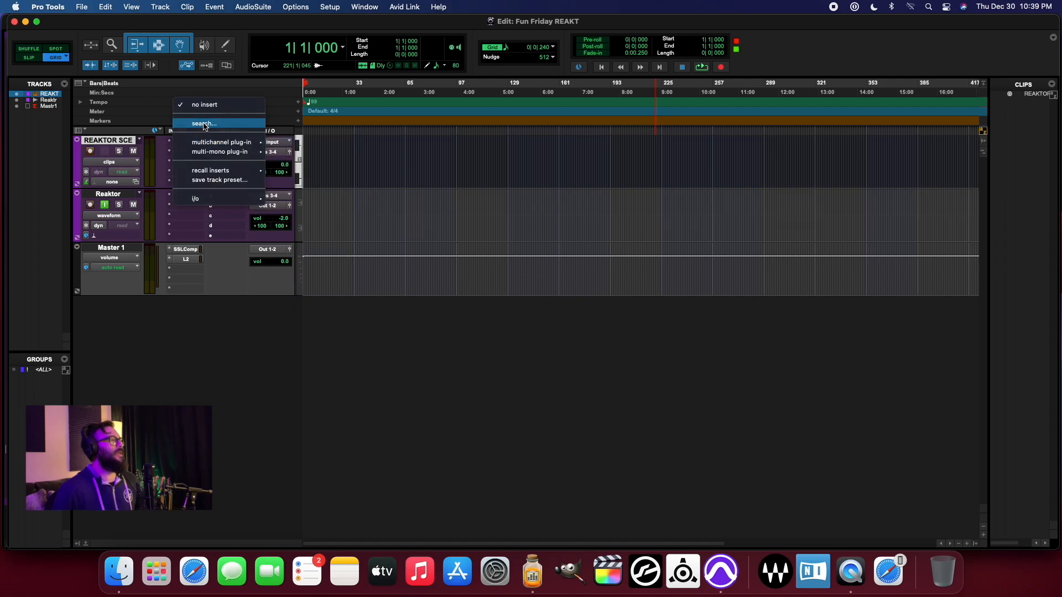
left_click(204, 124)
type("REAKT")
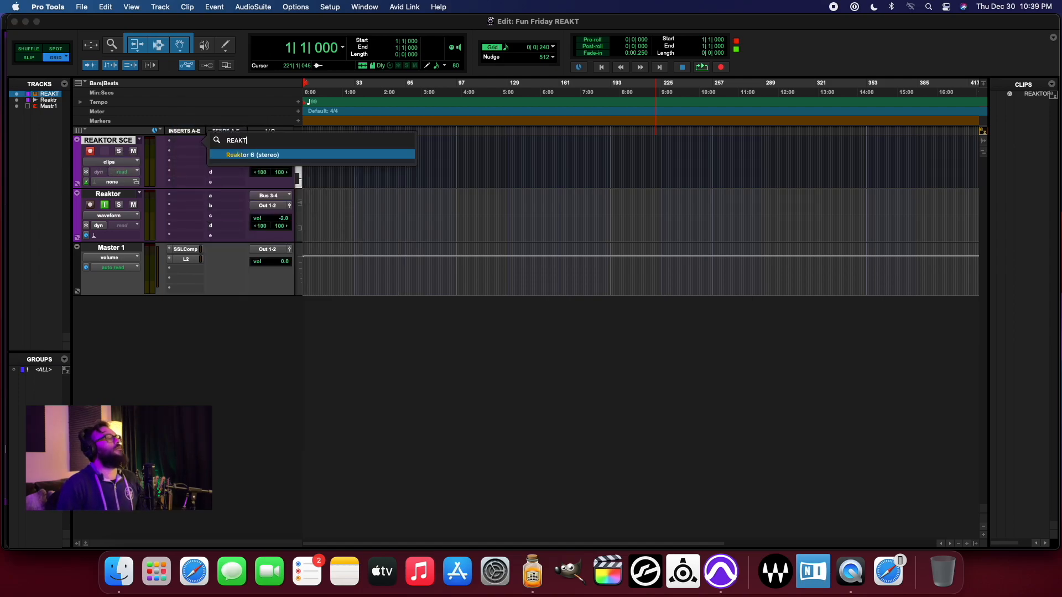
key("Return")
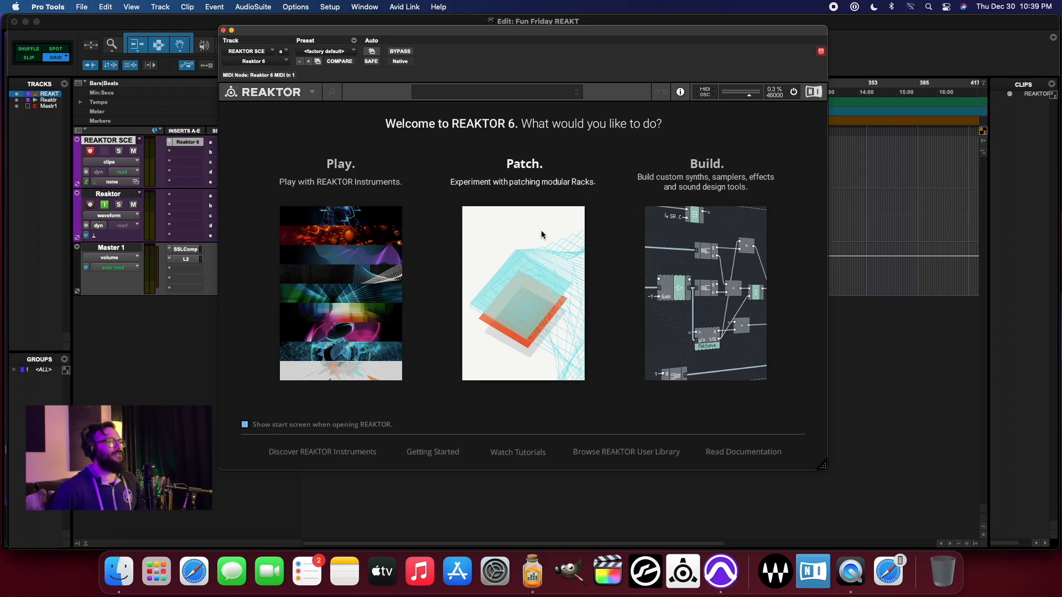
Step: Start a new modular rack patch and delete its default Clock, Note In and Level Stereo blocks
left_click(509, 267)
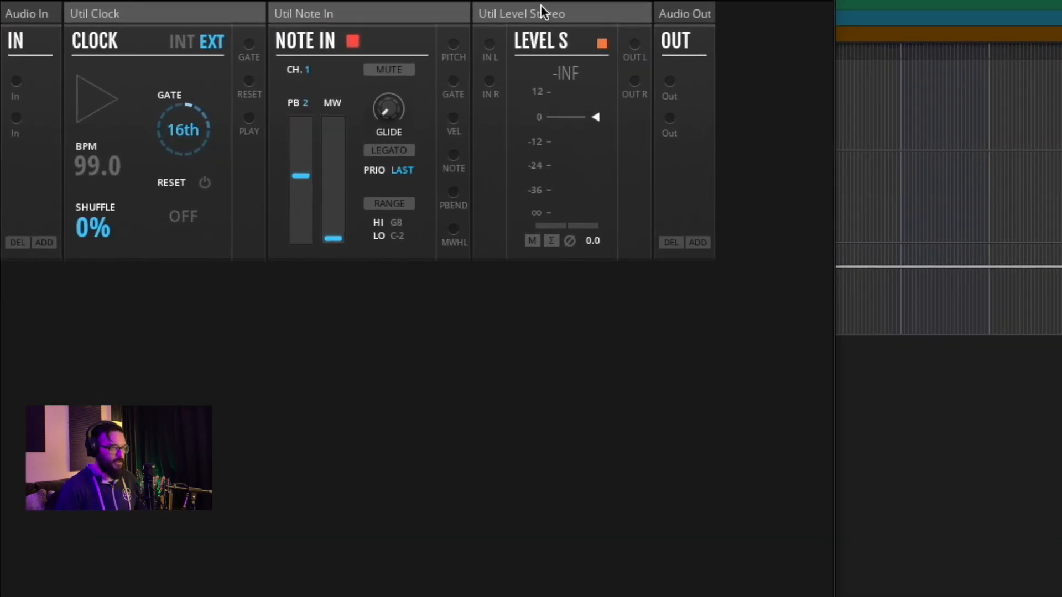
key("Delete")
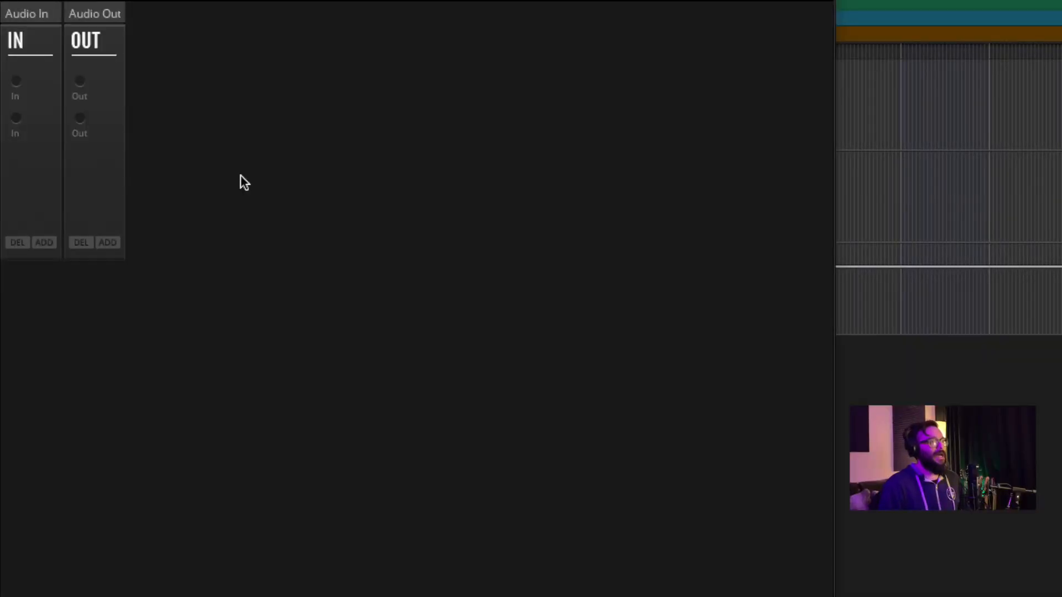
Step: Add the Nano MIDI In block at the start of the top row and move Audio In to the second row
double_click(240, 176)
type("NANO")
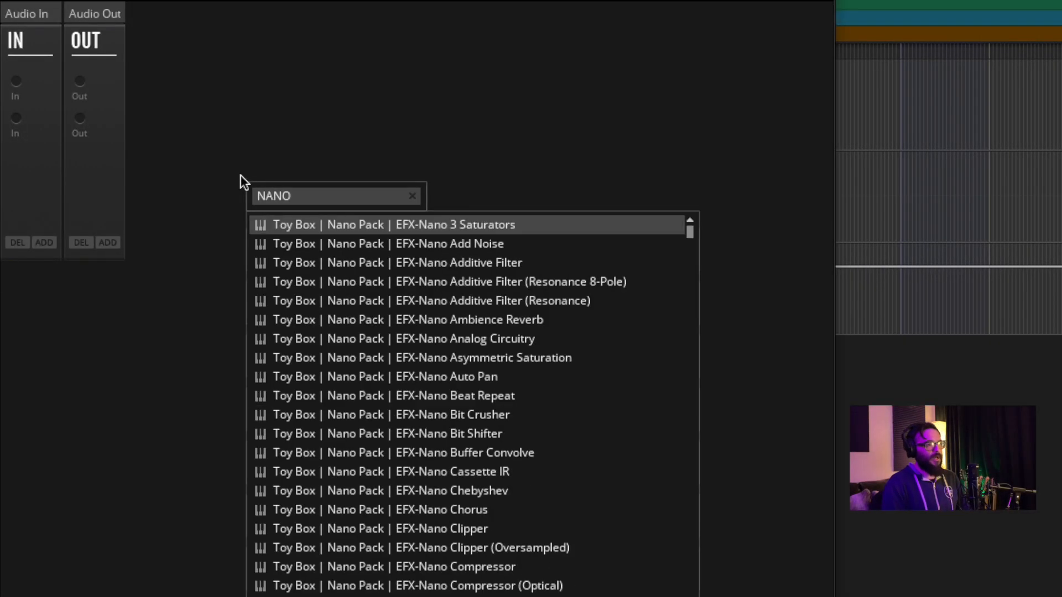
type(" MIDi I")
key("BackSpace")
type("i In")
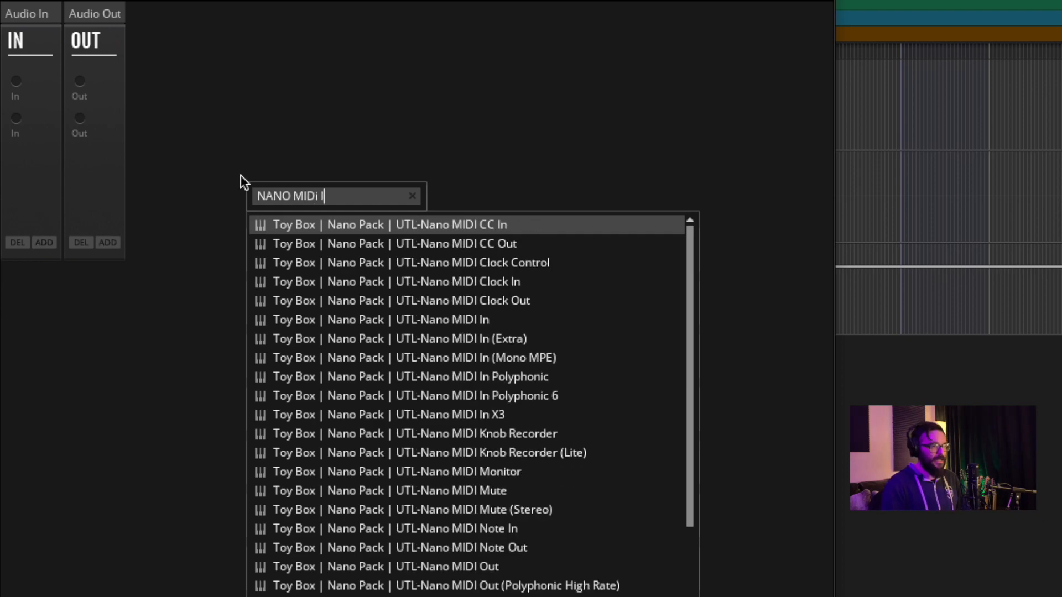
key("Down")
key("Down")
key("Return")
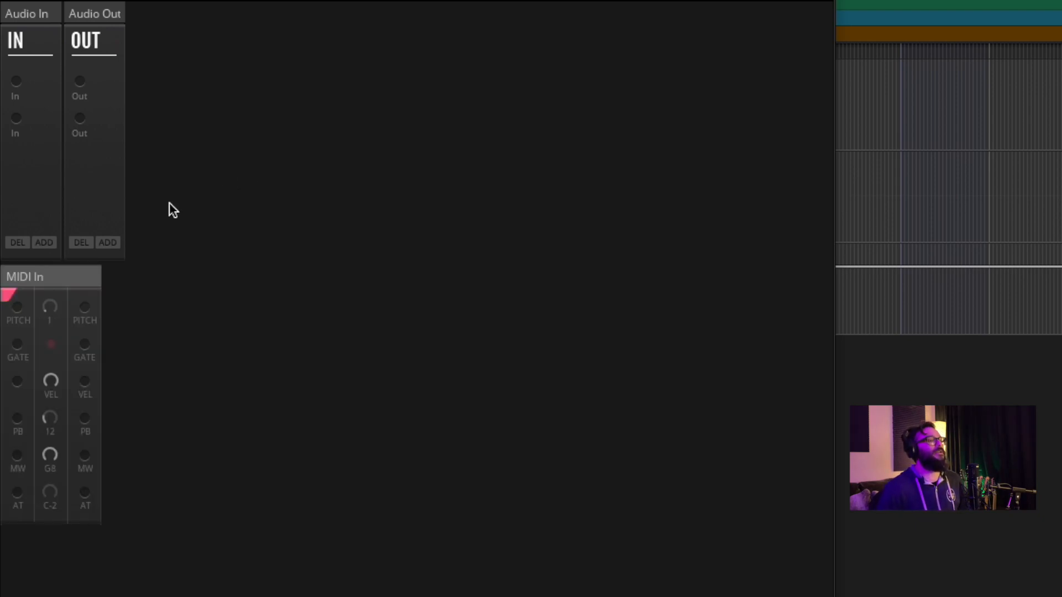
left_click_drag(35, 282, 7, 39)
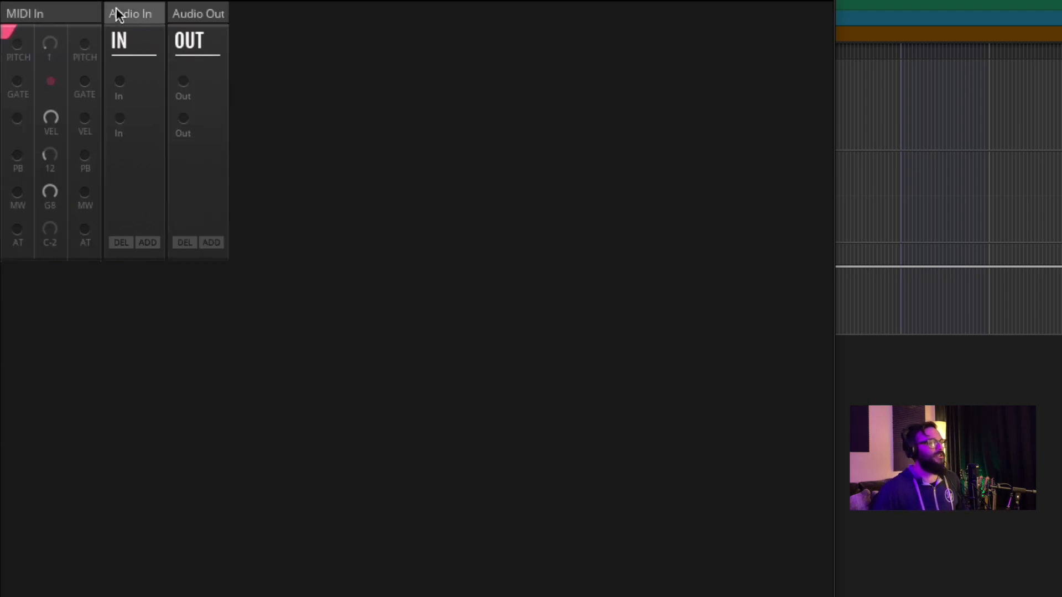
left_click_drag(151, 11, 273, 338)
Step: Add the Nano Wavetable oscillator block and place it between MIDI In and Audio Out in the top row
key("Return")
type("Nan")
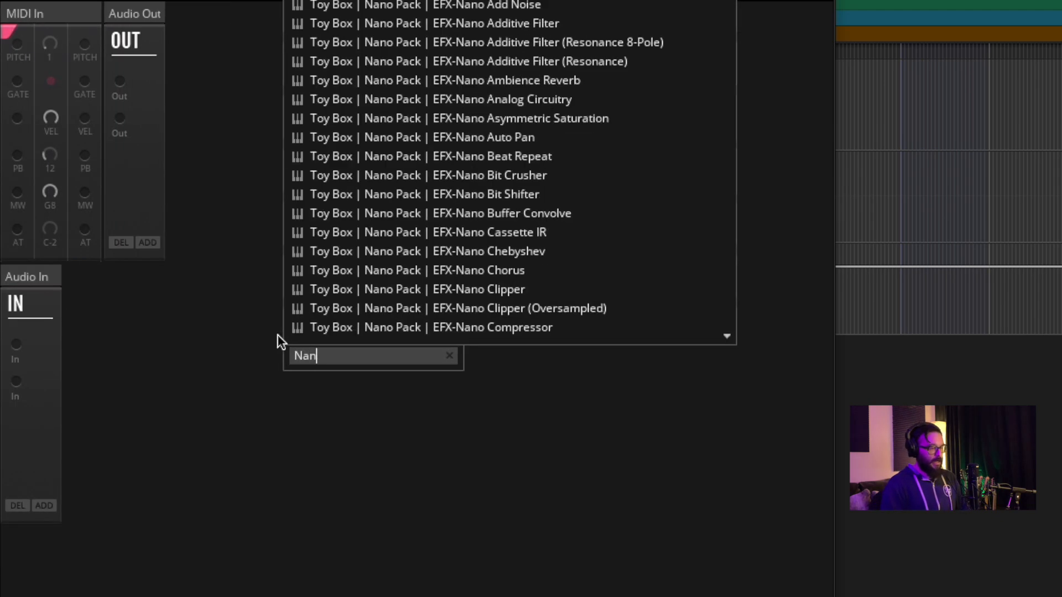
type("o OSC")
key("Down")
key("Down")
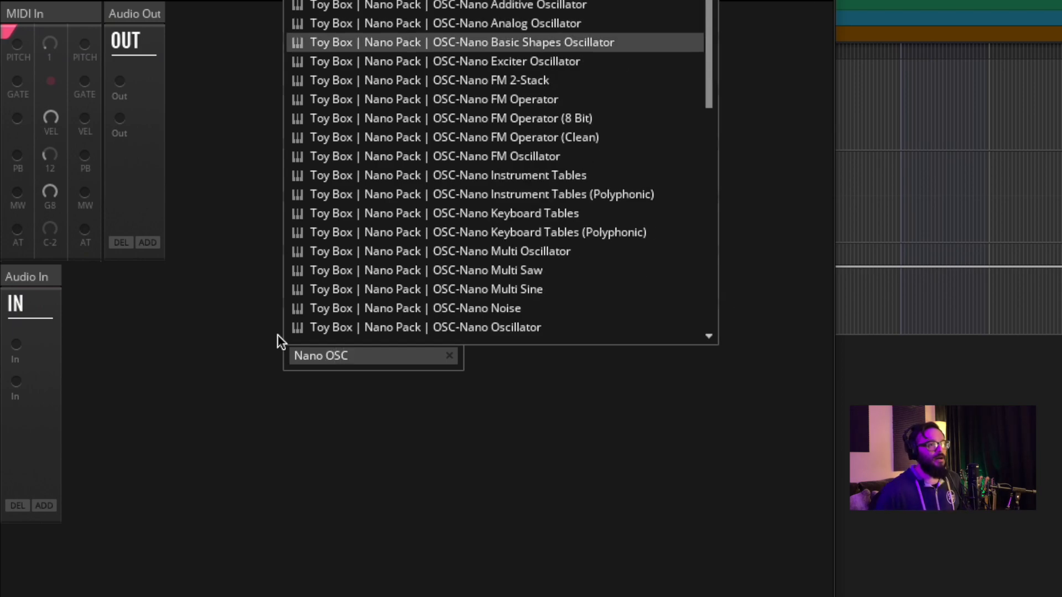
type("W")
key("BackSpace")
type("Wave")
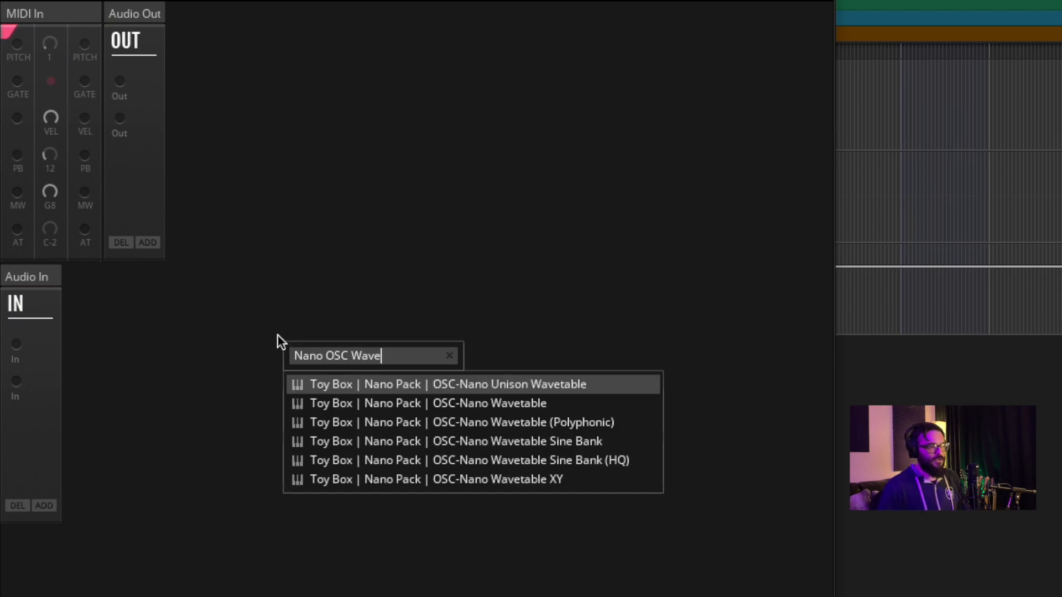
key("Down")
key("Return")
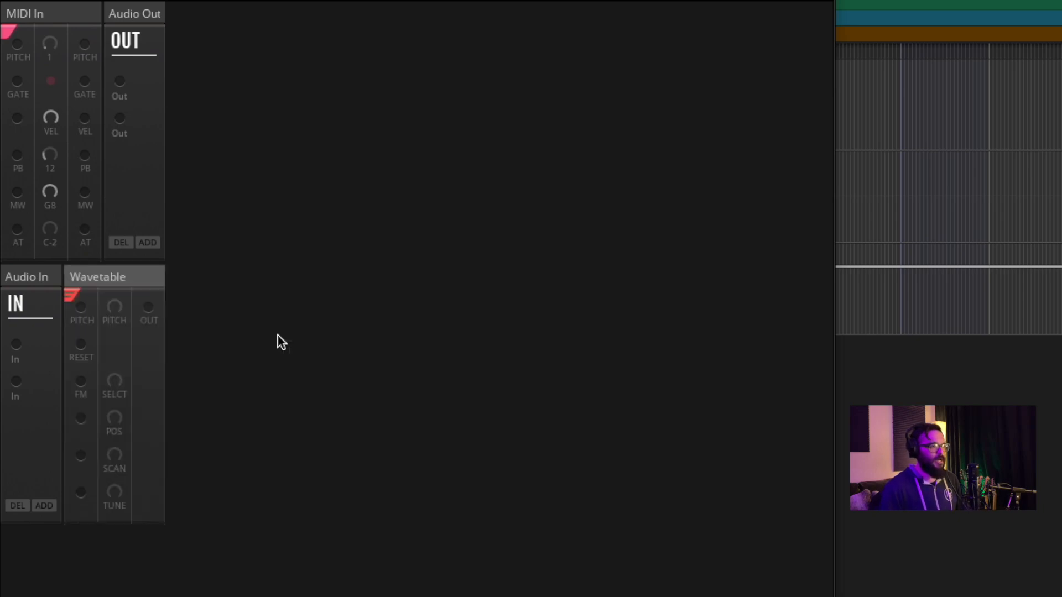
left_click_drag(133, 281, 118, 59)
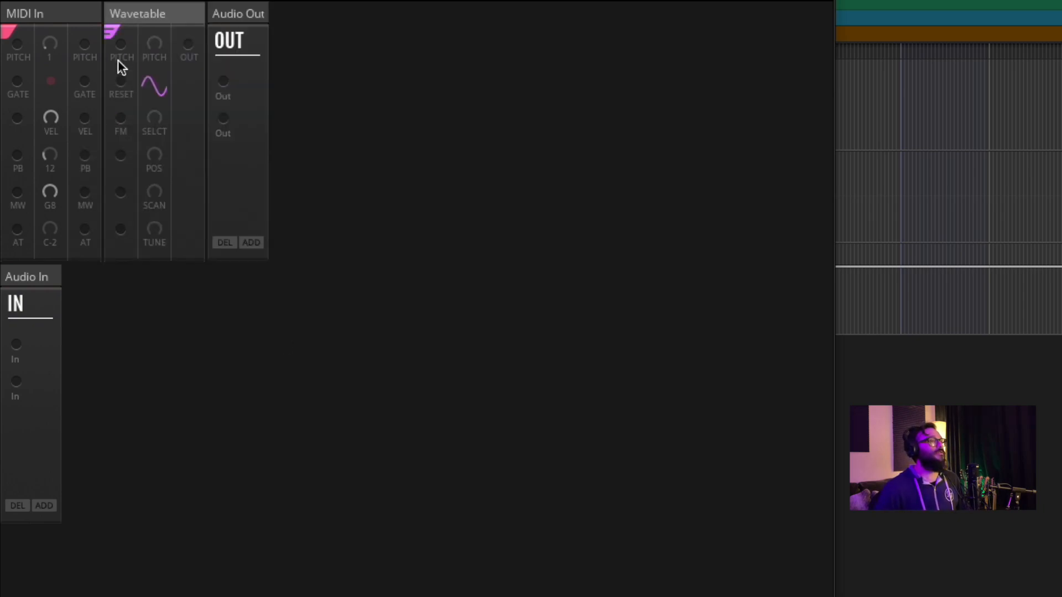
Step: Add the Nano Phase Distortion Oscillator block and place it beside Audio In in the second row
double_click(385, 141)
type("a")
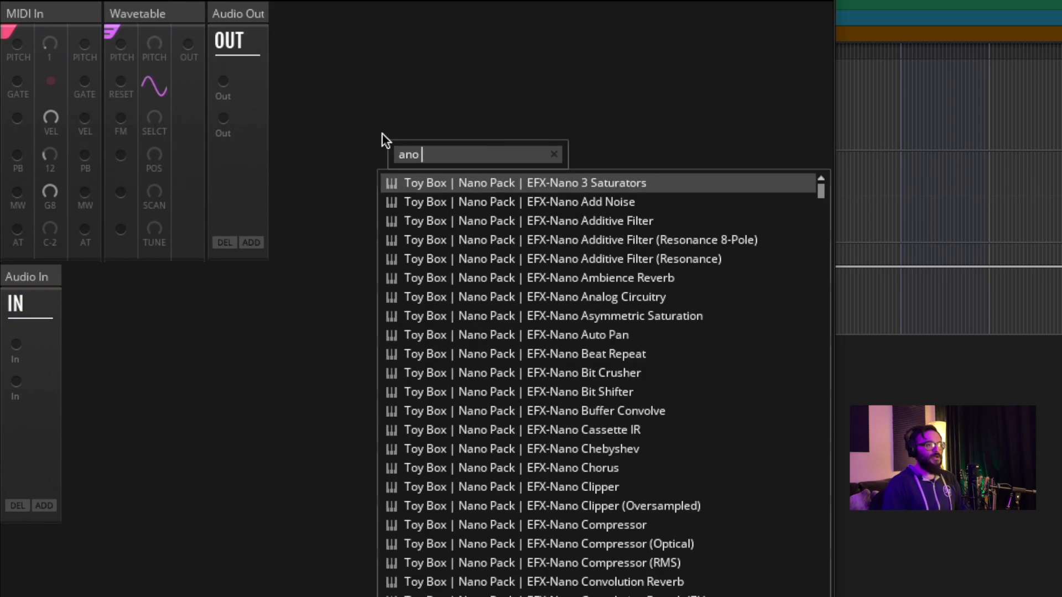
key("BackSpace")
type("Nano OSc ")
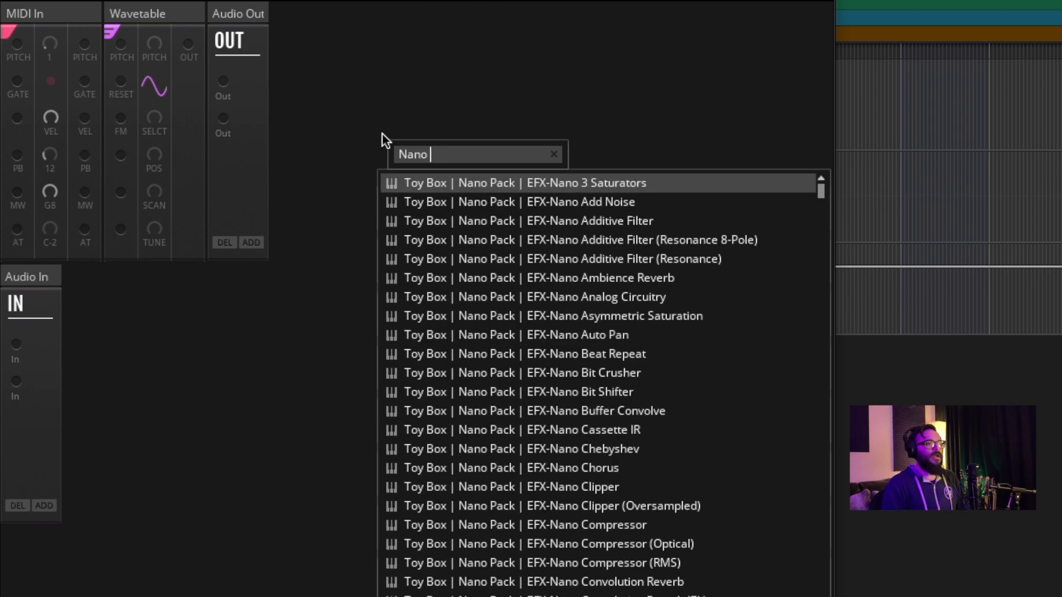
type("Phase")
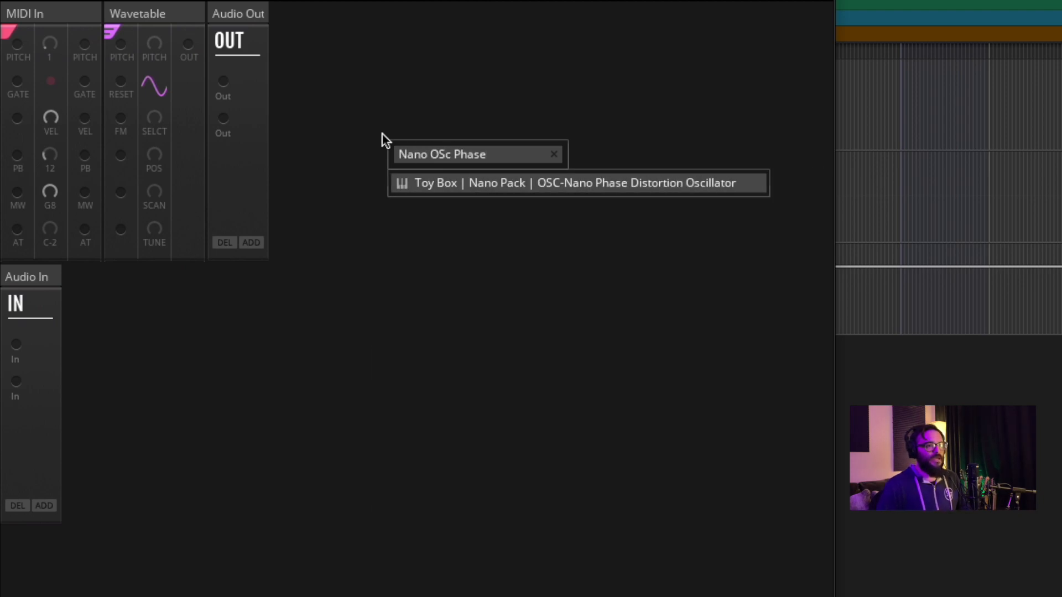
key("Return")
left_click_drag(321, 9, 113, 271)
Step: Add the Nano Envelope block after the PD Oscillator in the second row
double_click(333, 344)
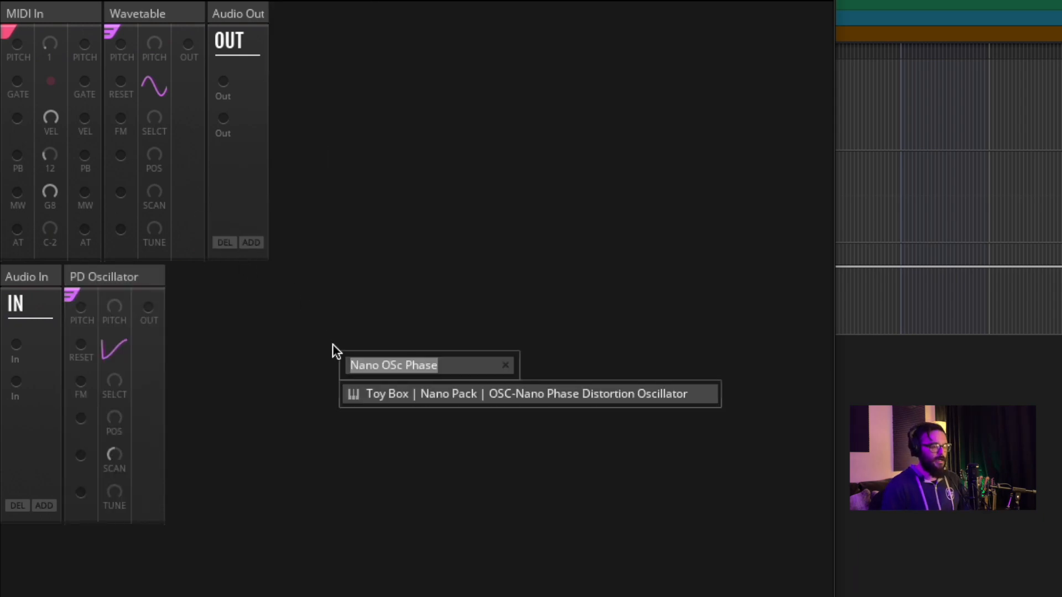
type("Nano ENV")
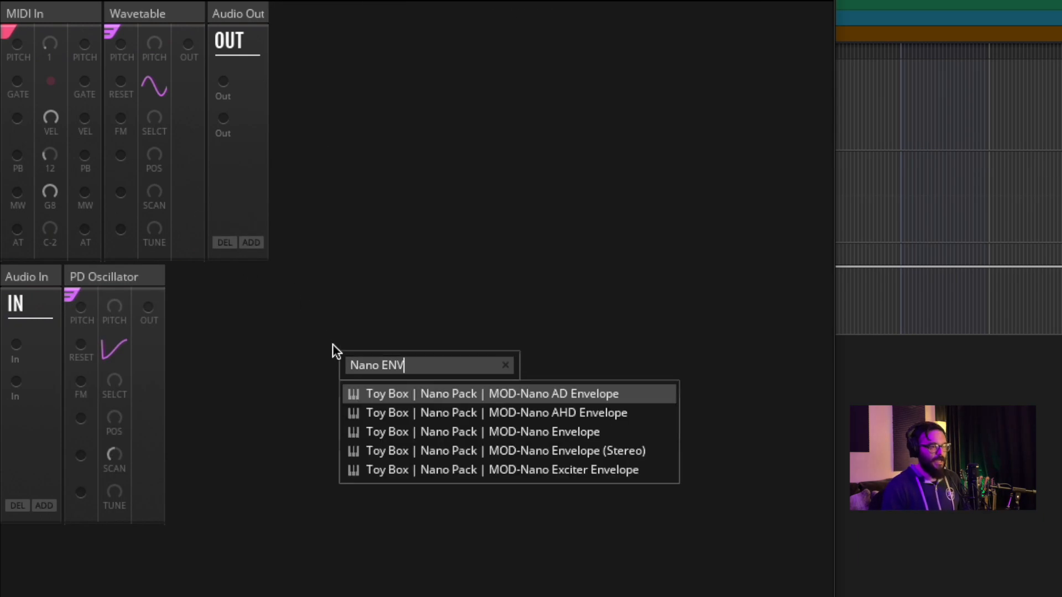
key("Down")
key("Down")
key("Return")
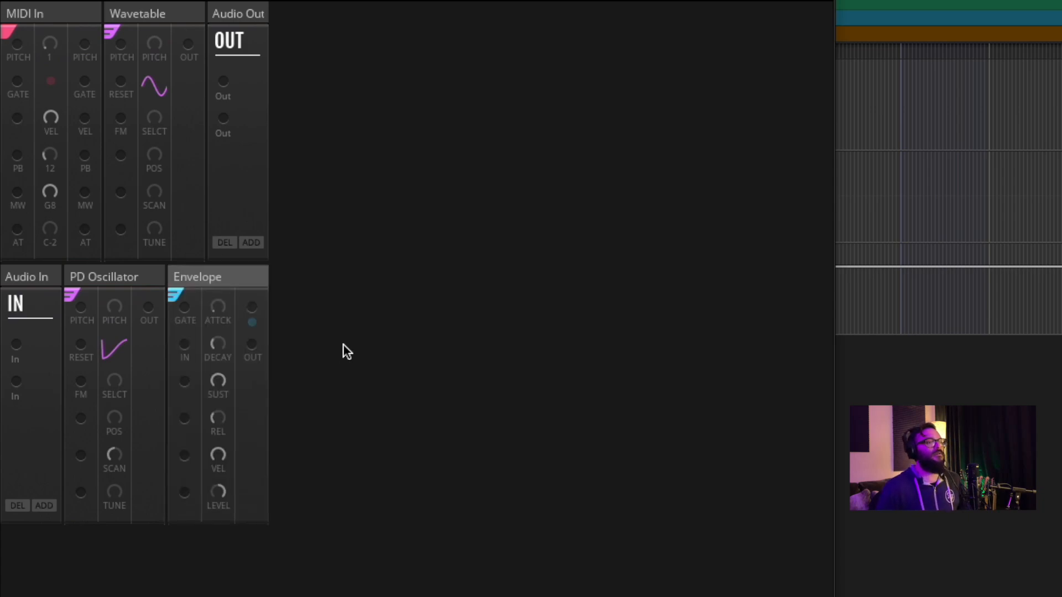
Step: Duplicate the Envelope block and place the copy between the Wavetable and Audio Out blocks
right_click(215, 277)
left_click(224, 307)
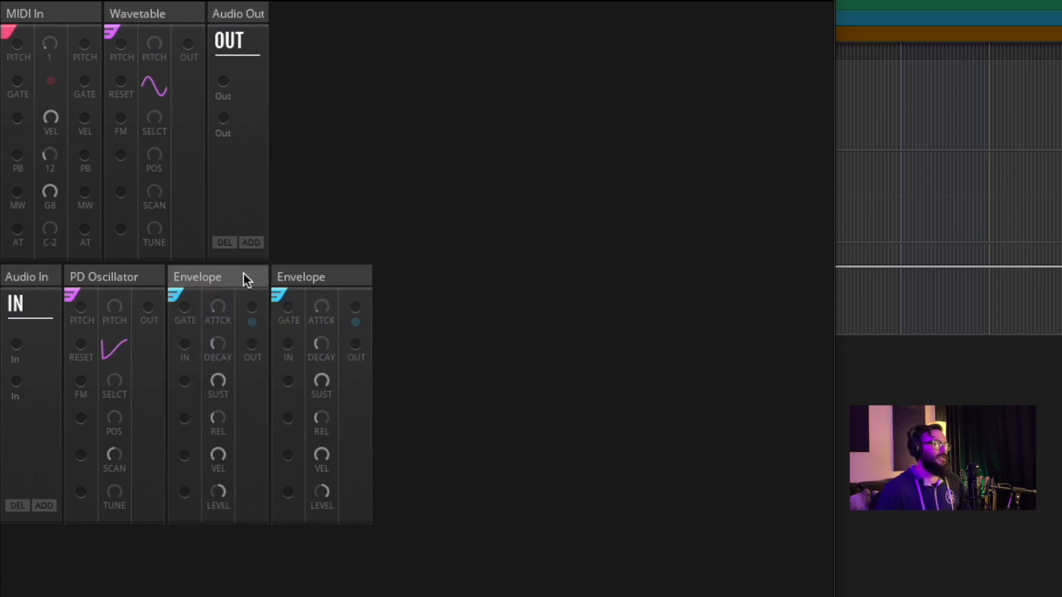
left_click_drag(310, 281, 154, 66)
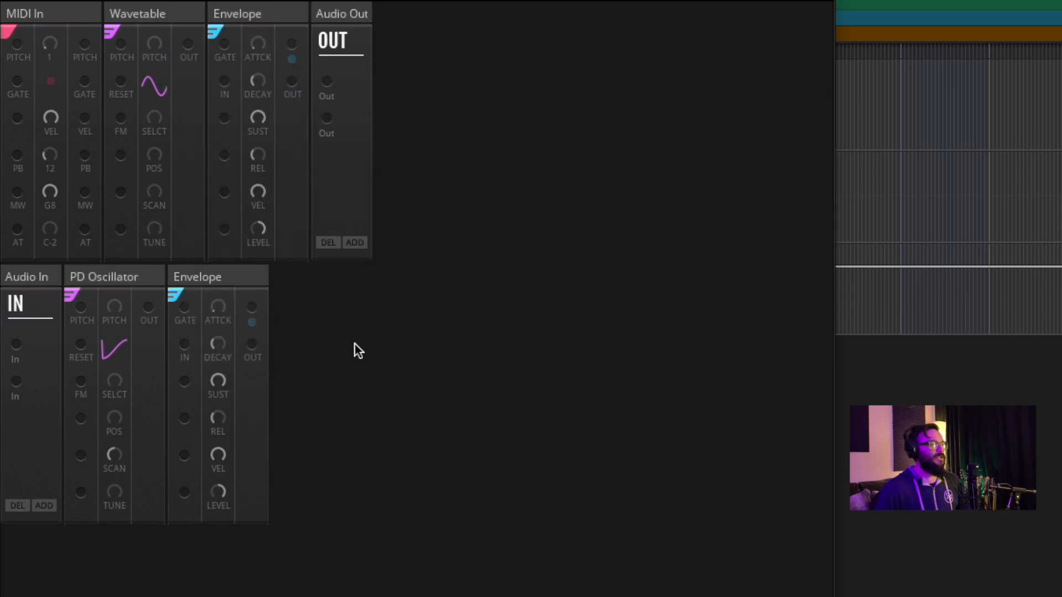
Step: Add the Nano Level Meter (Stereo) block after the Envelope in the second row
double_click(385, 337)
type("N")
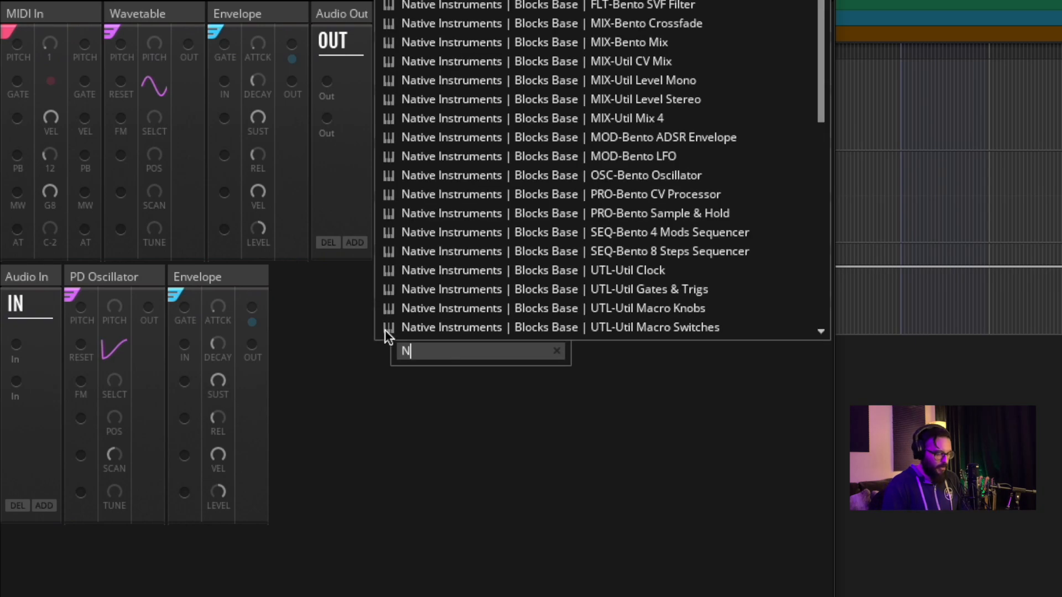
type("ano Meter")
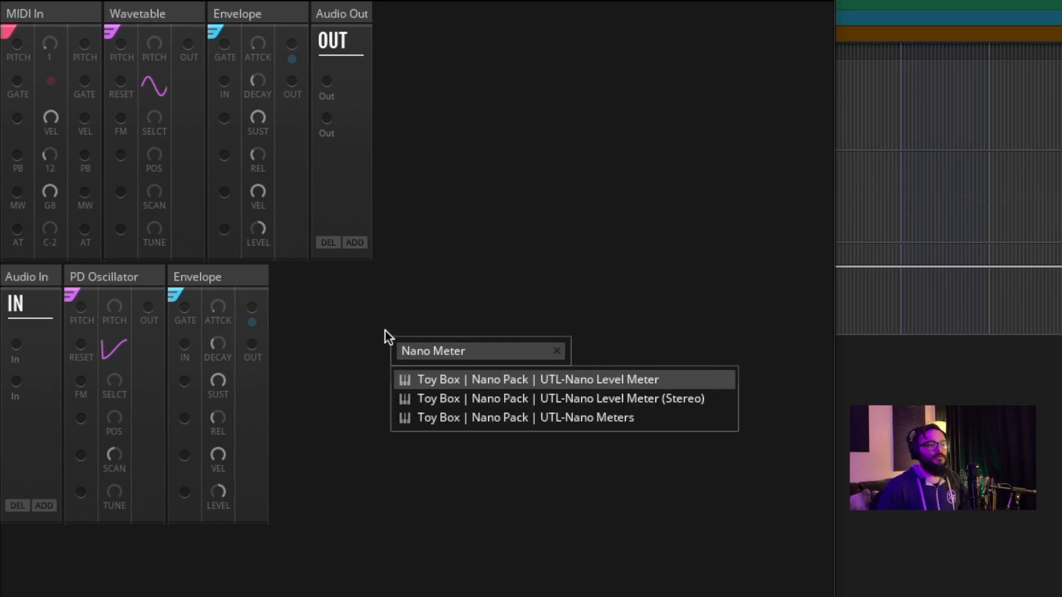
key("Down")
key("Return")
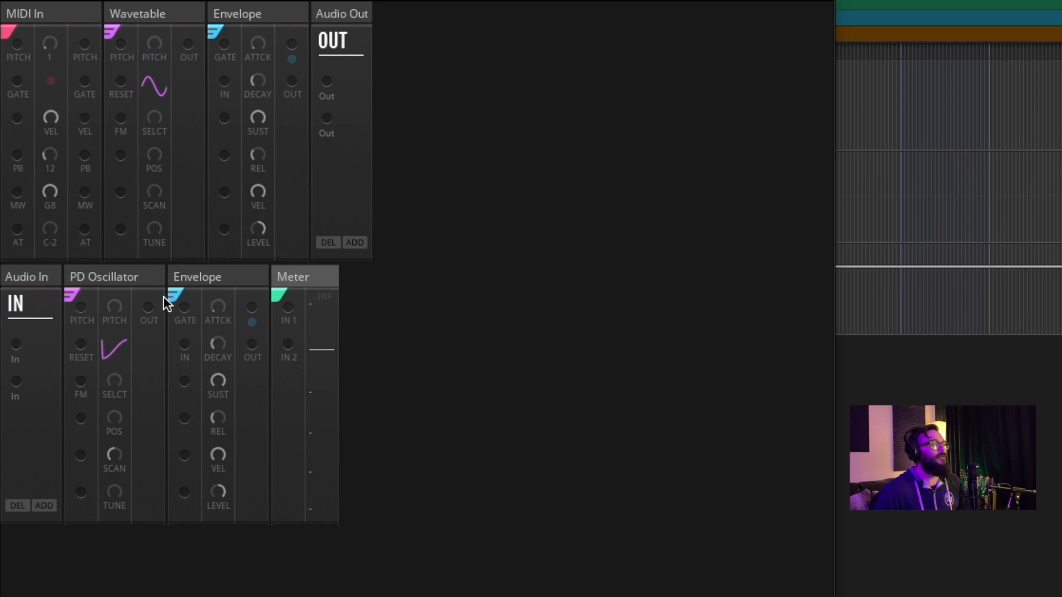
Step: Patch the PD Oscillator output to the Meter's In 1 and the Wavetable output to its In 2
left_click_drag(149, 308, 287, 307)
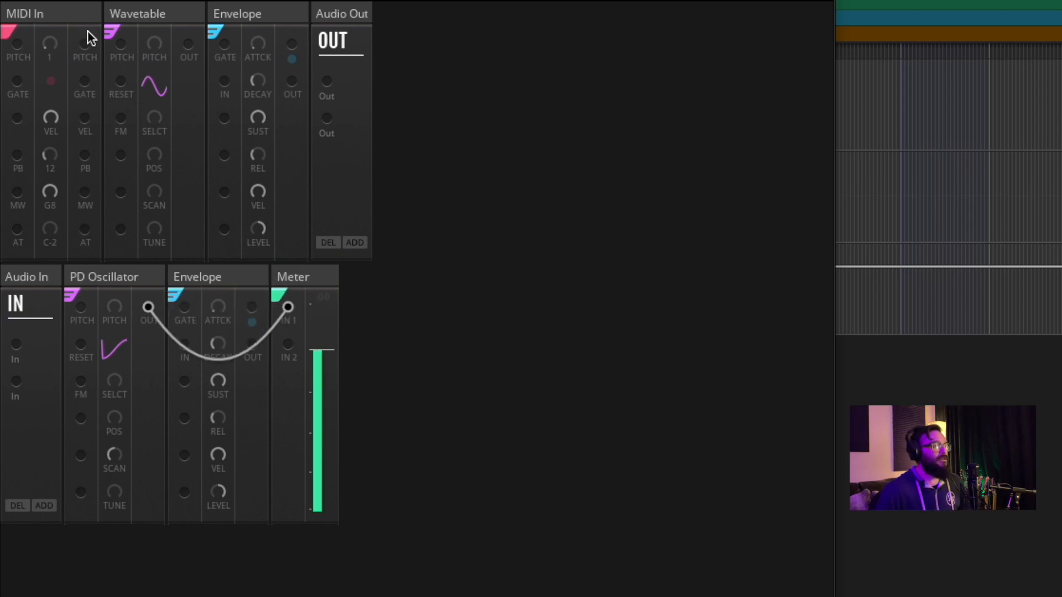
left_click_drag(188, 44, 288, 344)
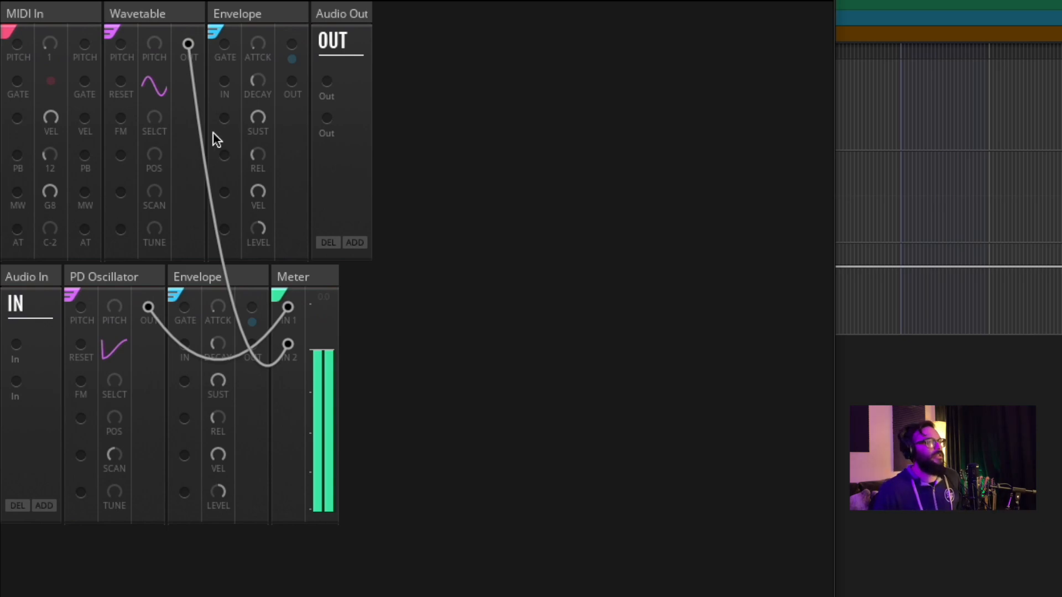
Step: Delete the wires running from the Wavetable and PD Oscillator outputs to the Meter
right_click(194, 98)
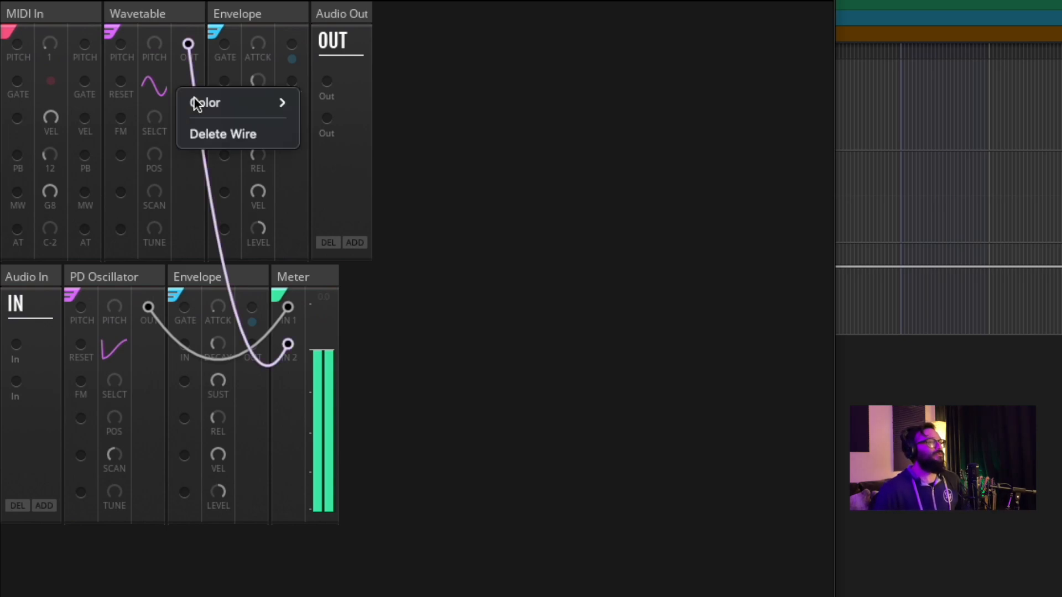
left_click(185, 73)
right_click(191, 68)
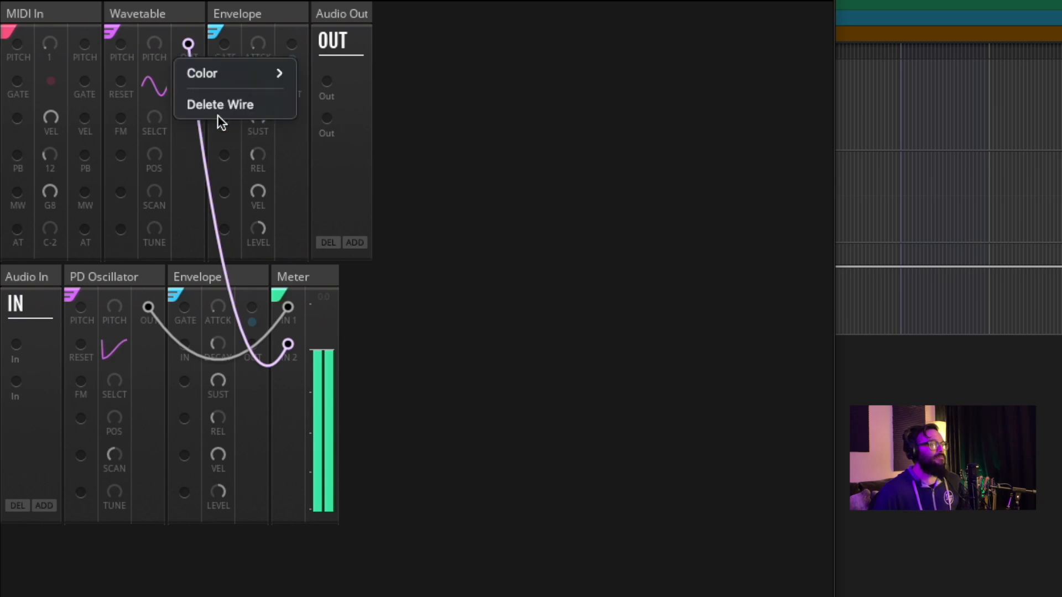
left_click(219, 106)
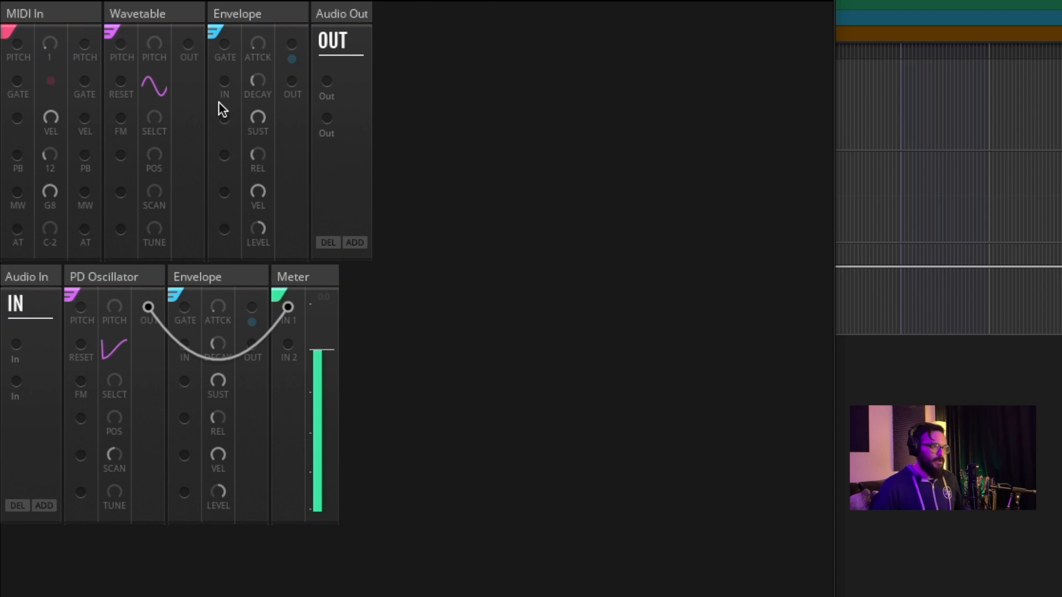
right_click(157, 321)
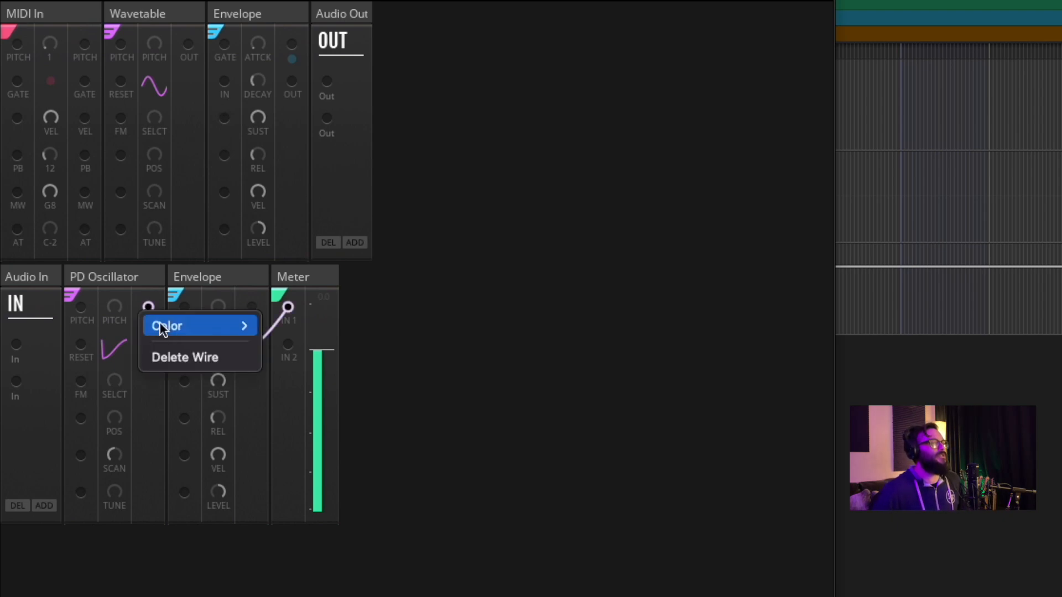
left_click(181, 358)
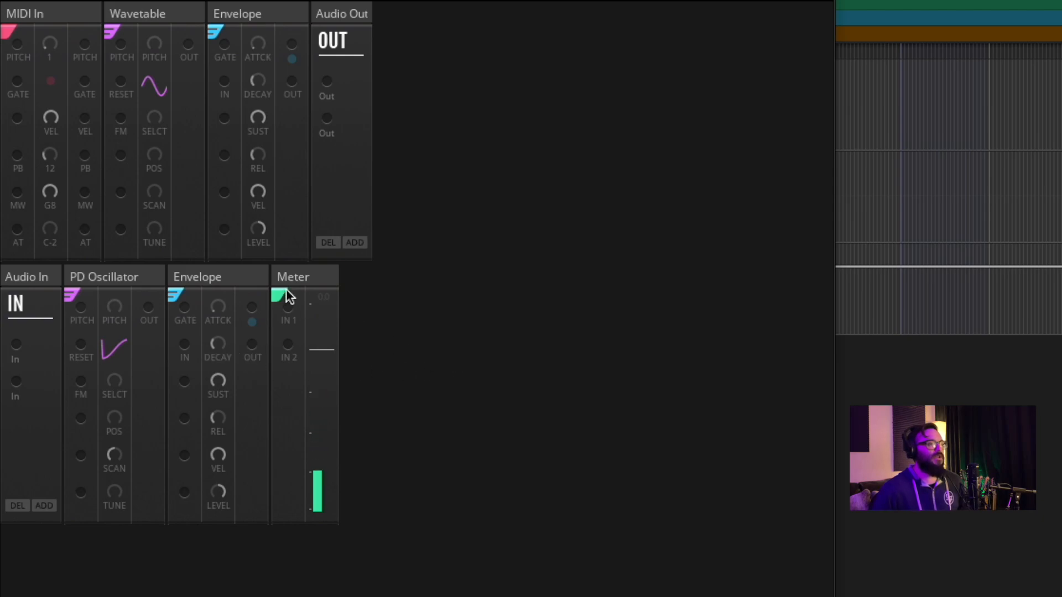
Step: Move the Meter block to the top row between the Envelope and Audio Out blocks
left_click_drag(299, 271, 342, 56)
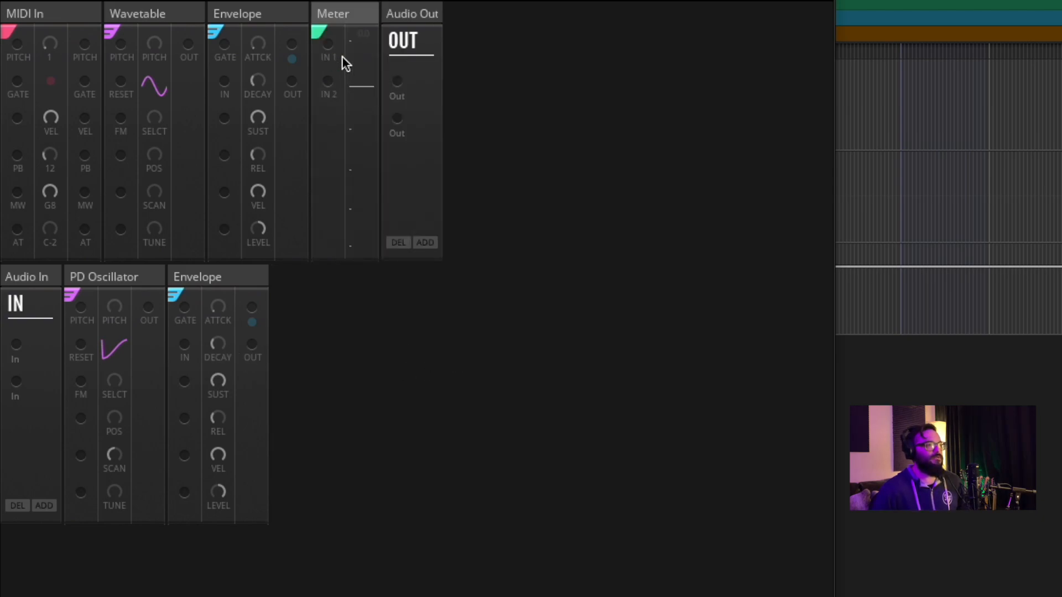
Step: Add the Nano Mixer (Analog) block and place it in the top row between the Envelope and Meter blocks
double_click(529, 111)
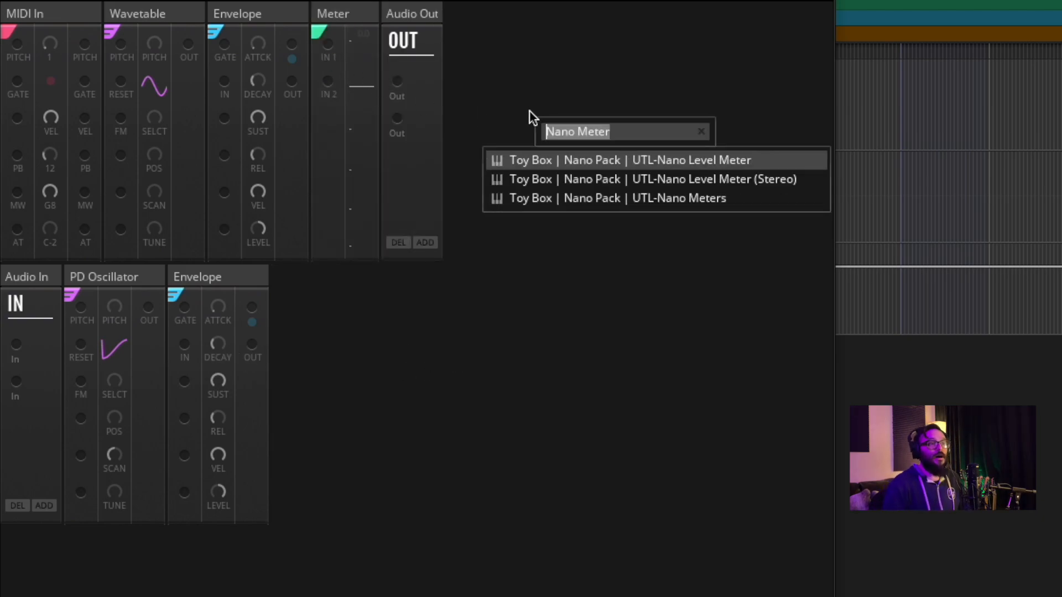
type("mamp")
key("BackSpace")
key("BackSpace")
key("BackSpace")
key("BackSpace")
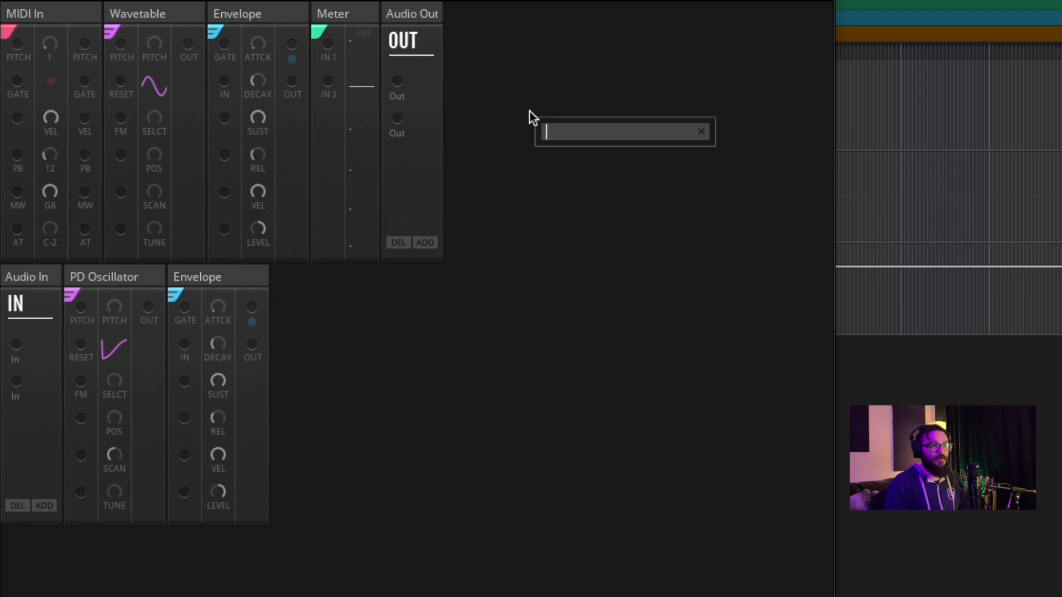
type("nao")
key("BackSpace")
key("BackSpace")
type("no Mixer")
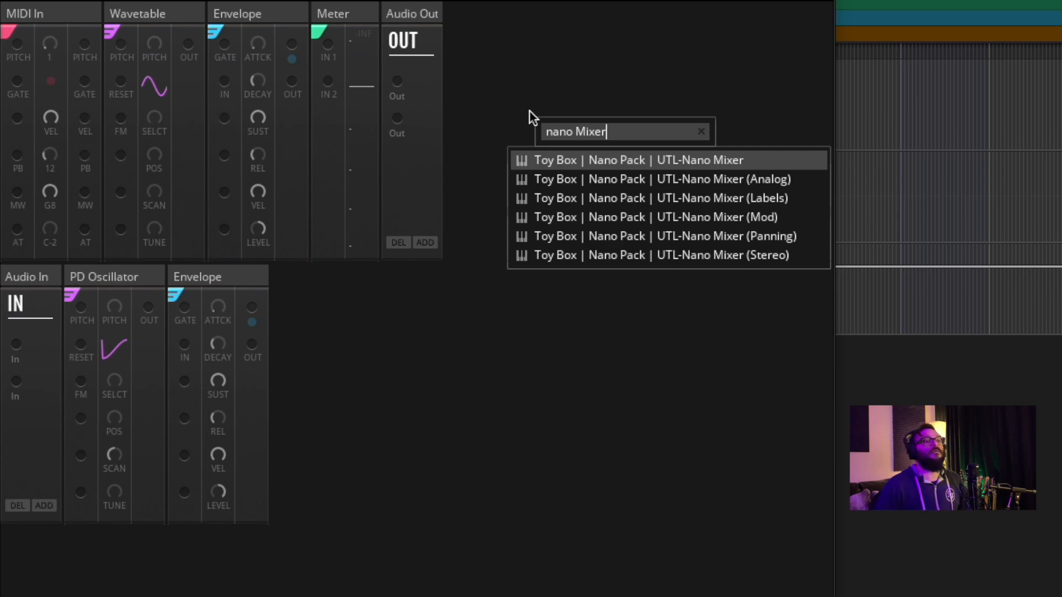
key("Down")
key("Down")
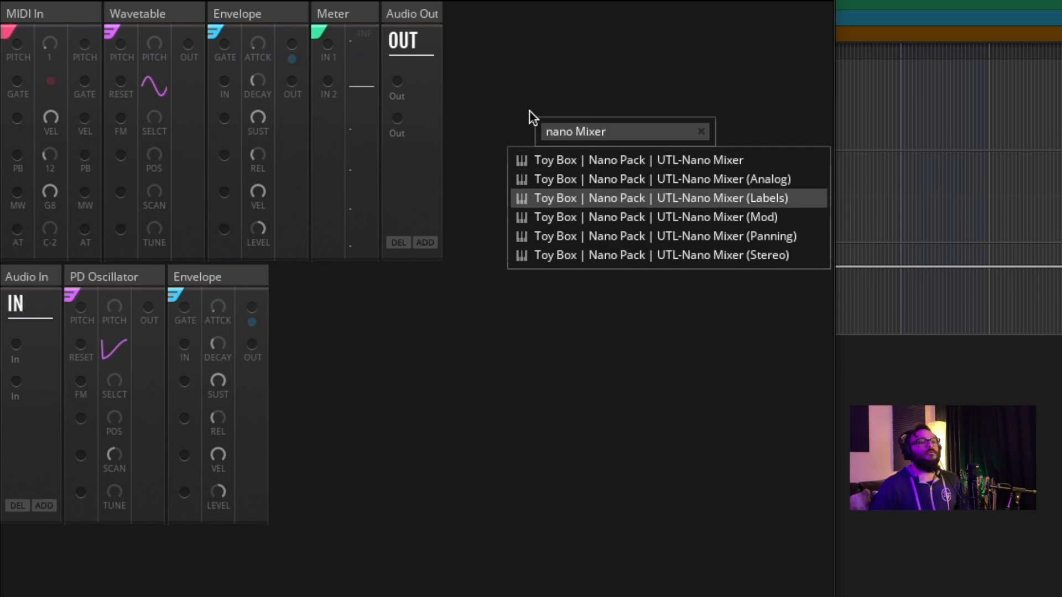
key("Up")
key("Return")
left_click_drag(480, 17, 347, 23)
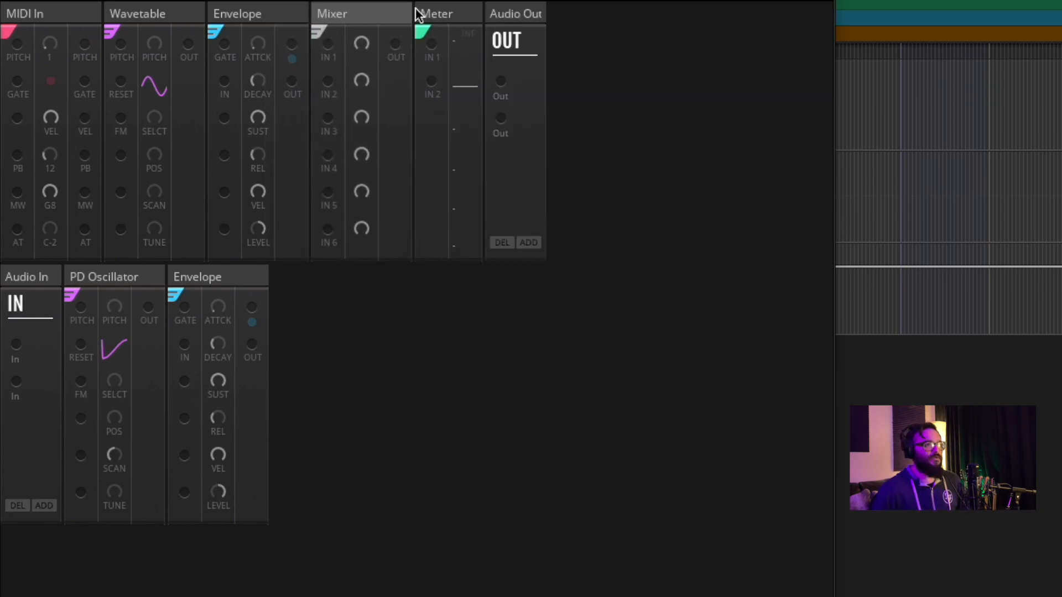
mouse_move(422, 12)
left_mouse_down()
mouse_move(310, 11)
mouse_move(437, 16)
left_mouse_up()
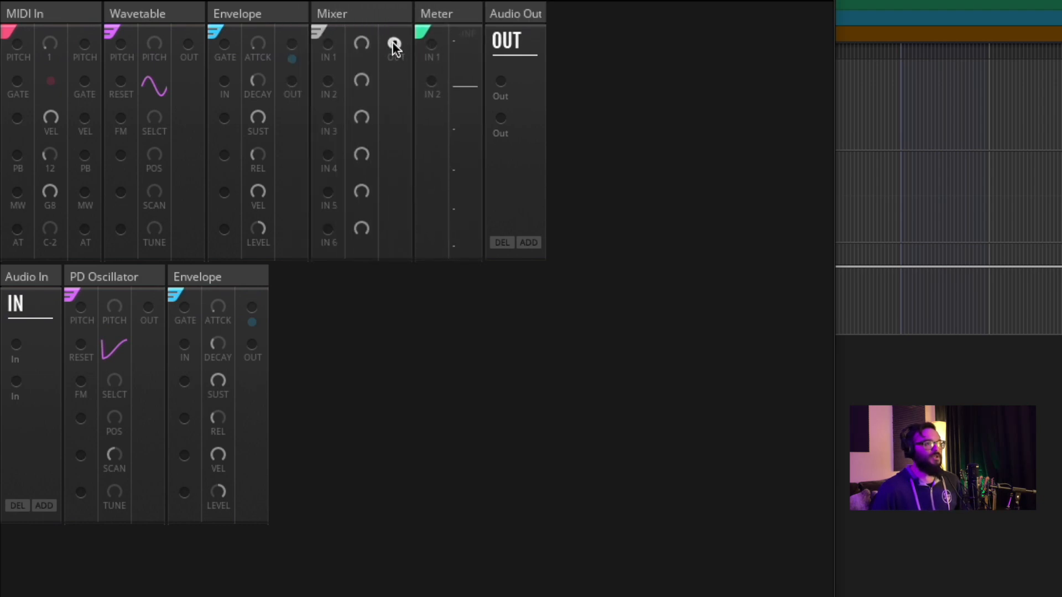
Step: Patch the Mixer output to the Meter's In 1 and colour the wire purple
left_click_drag(396, 44, 431, 45)
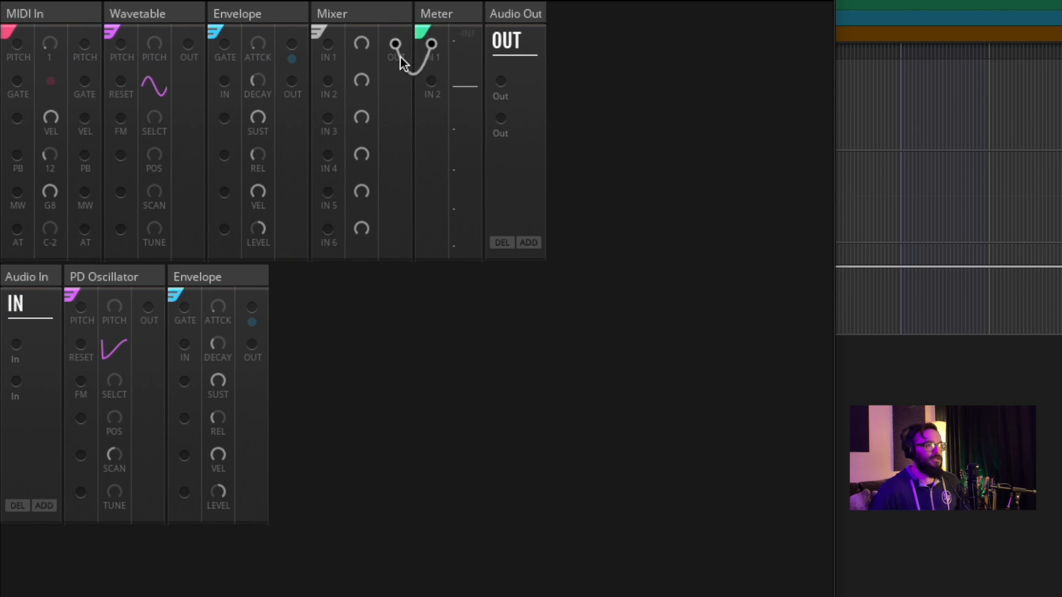
right_click(394, 49)
mouse_move(430, 60)
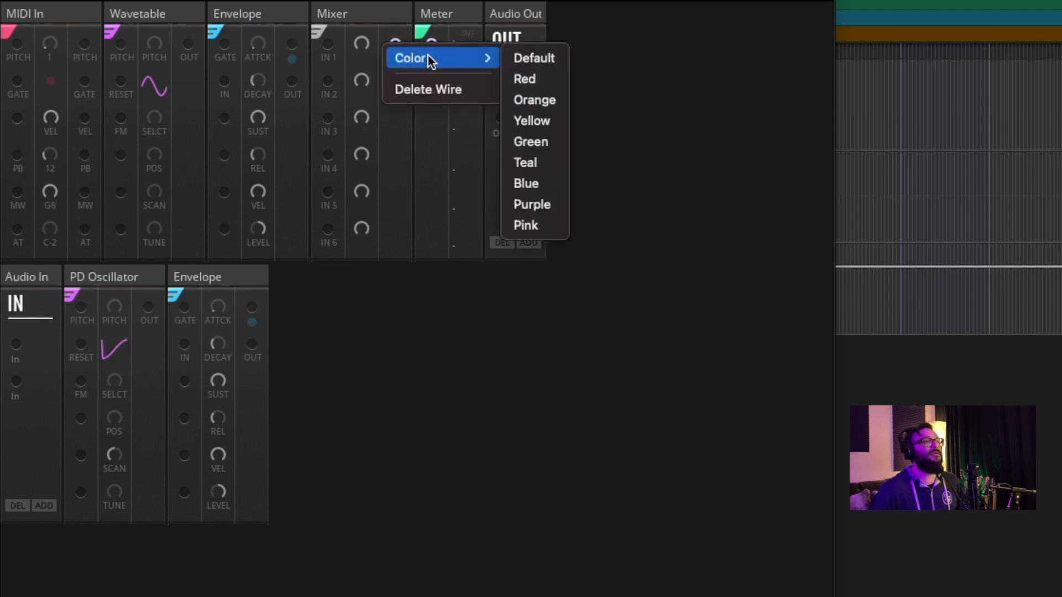
left_click(540, 204)
Step: Patch the Mixer output to the Meter's In 2 and to both Audio Out inputs
left_click_drag(396, 46, 432, 81)
left_click_drag(394, 44, 501, 81)
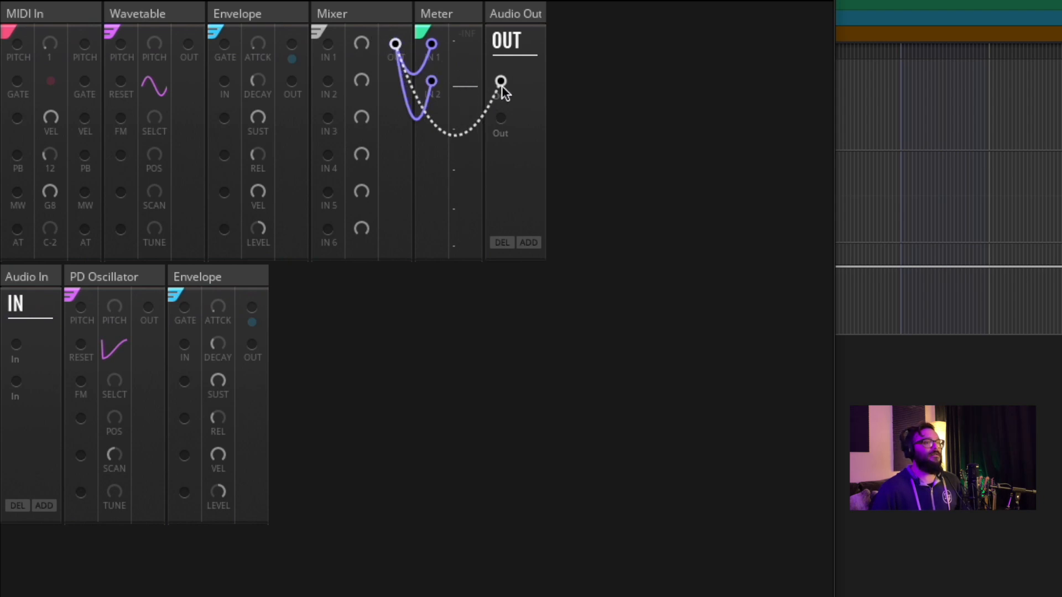
left_click_drag(395, 47, 501, 118)
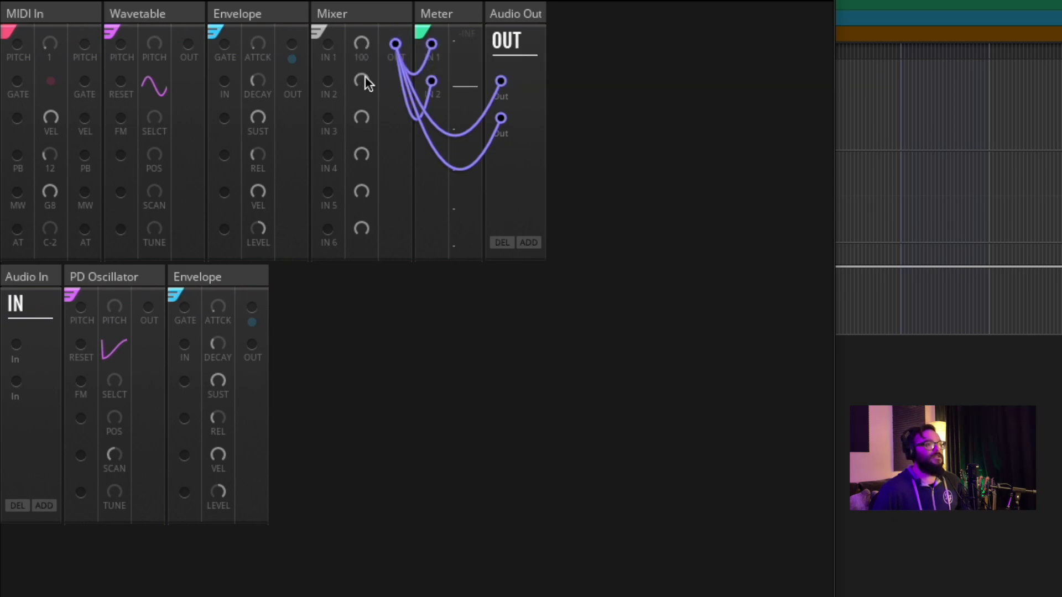
Step: Lower the Mixer's In 1 level to 10.2 and turn down its In 3 level similarly
left_click_drag(362, 117, 367, 543)
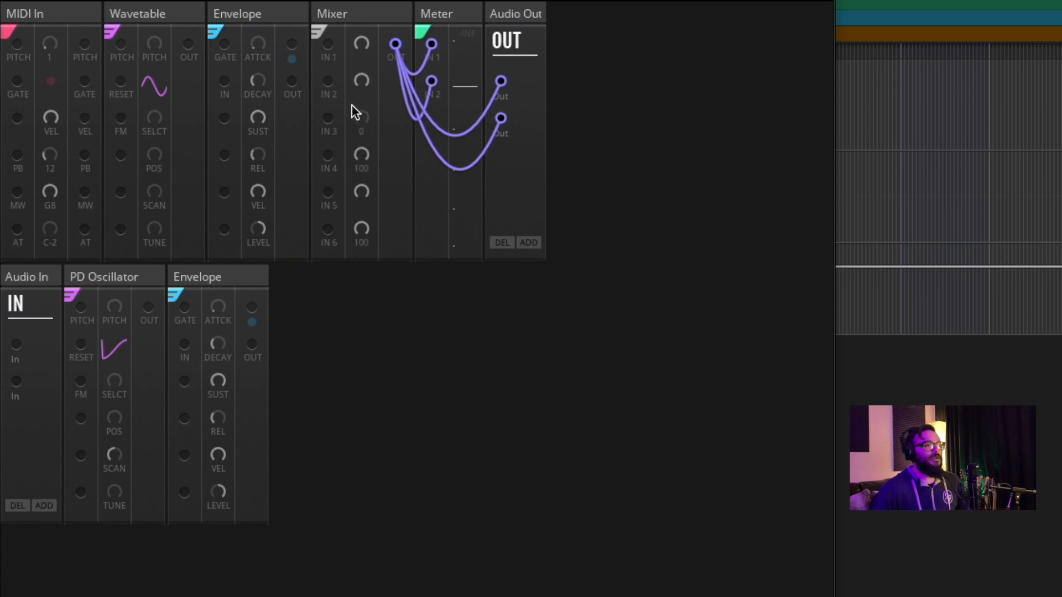
double_click(365, 115)
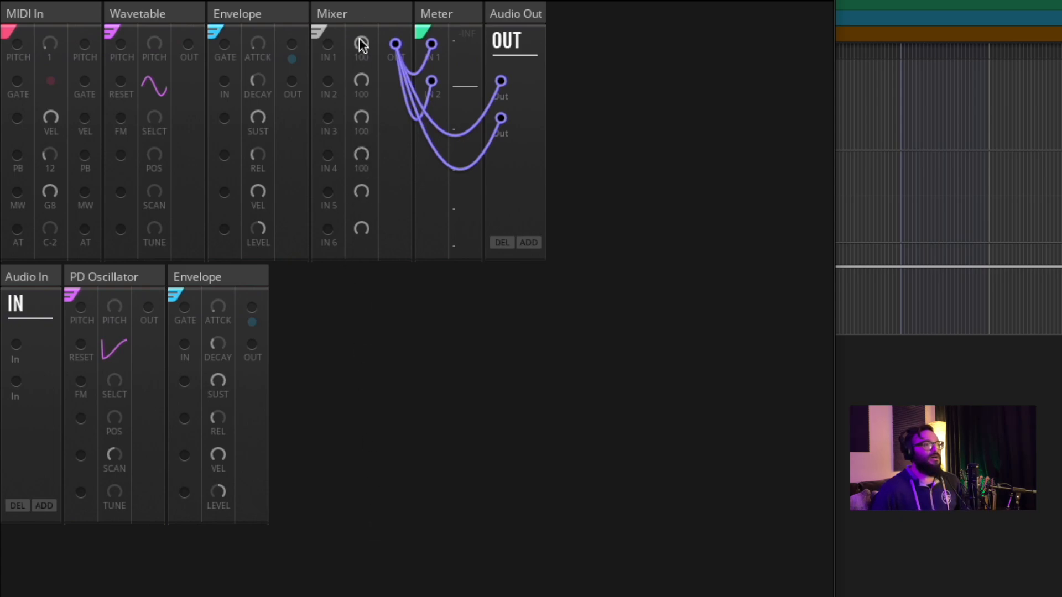
left_click_drag(362, 47, 361, 78)
left_click_drag(361, 189, 360, 207)
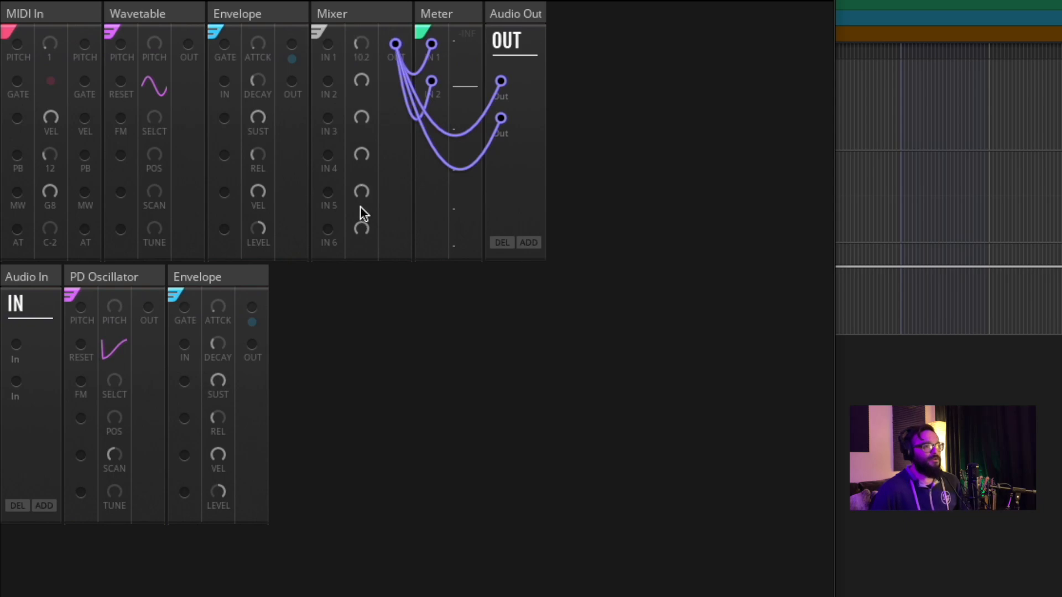
left_click_drag(360, 133, 370, 284)
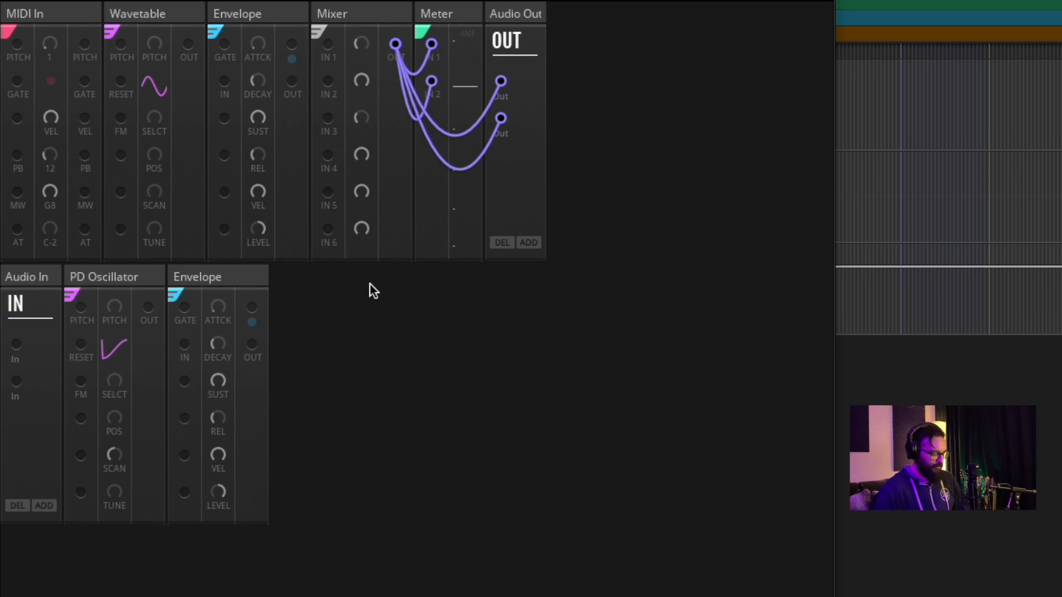
Step: Add the Nano Ladder Filter (Oversampled) block after the Envelope in the second row
double_click(369, 283)
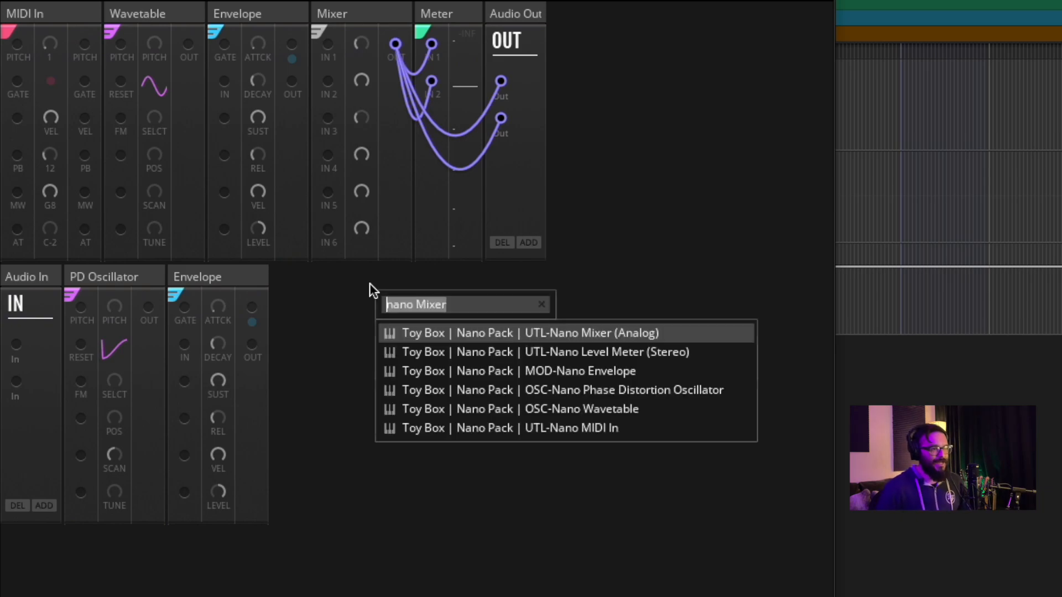
type("Nano F")
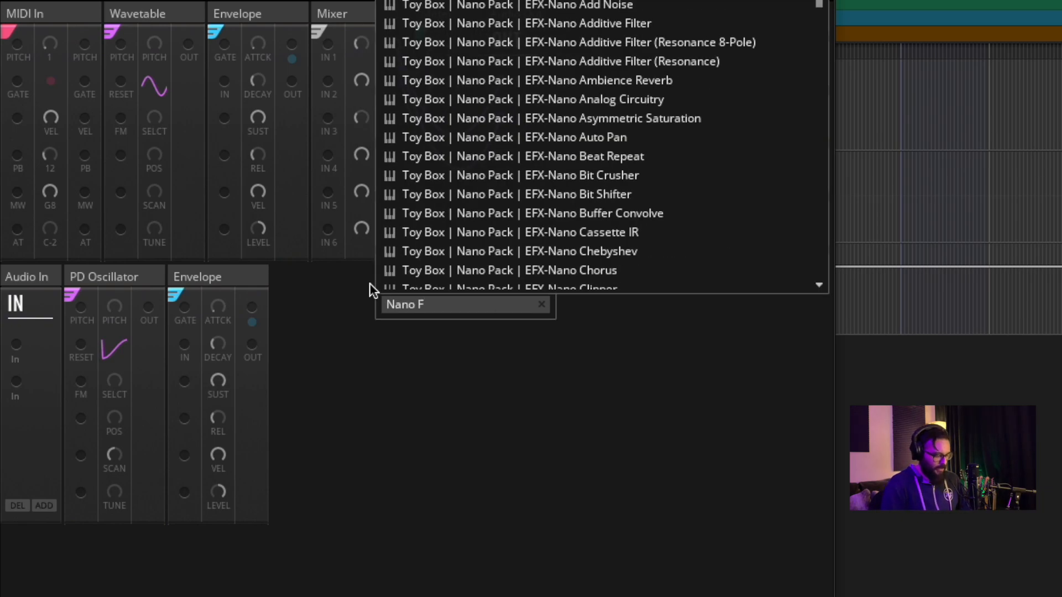
type("LT")
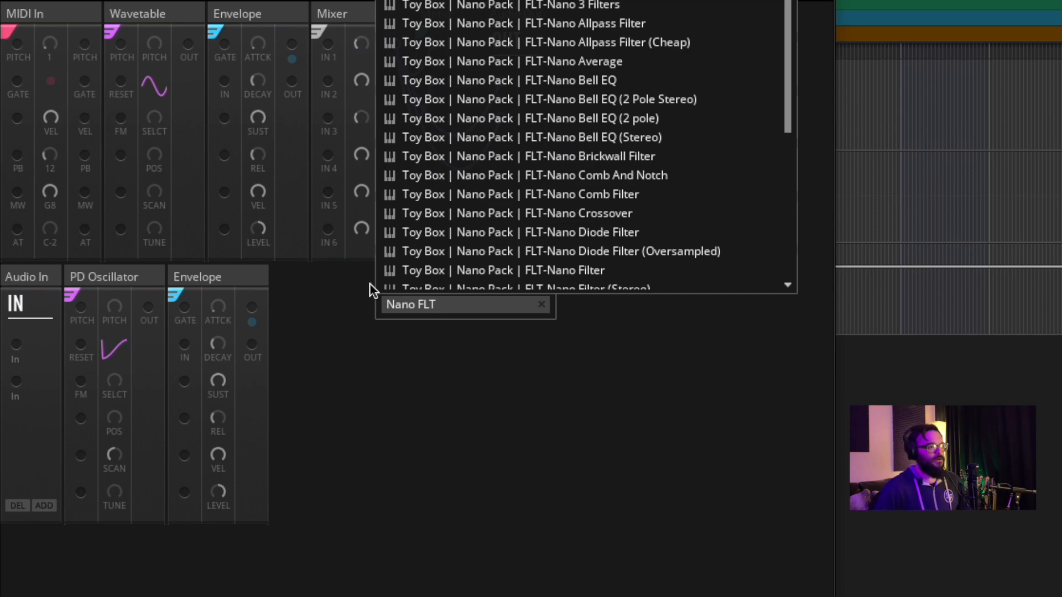
type(" Ladder")
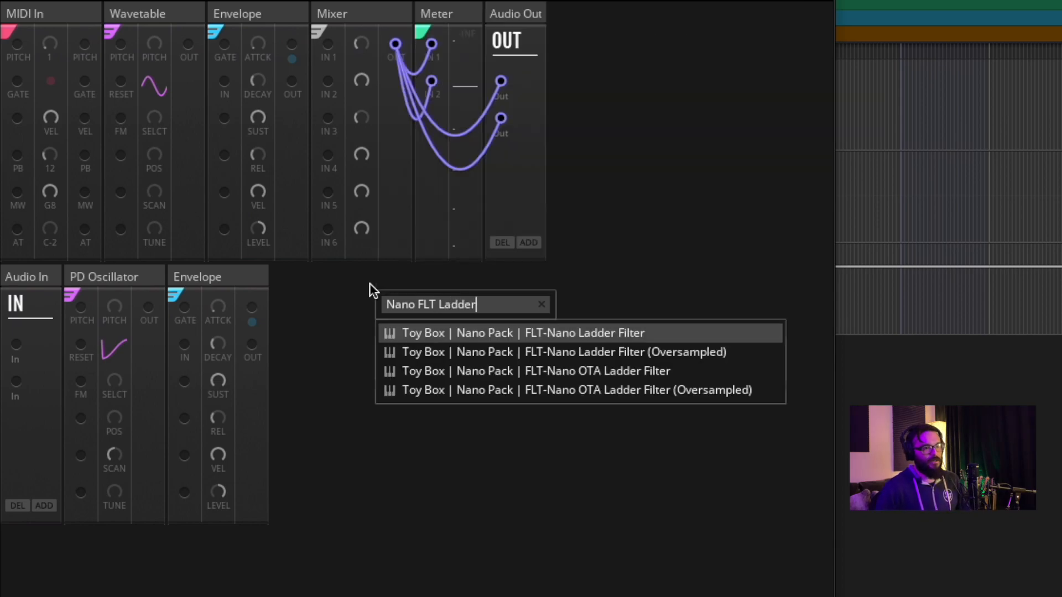
key("Down")
key("Return")
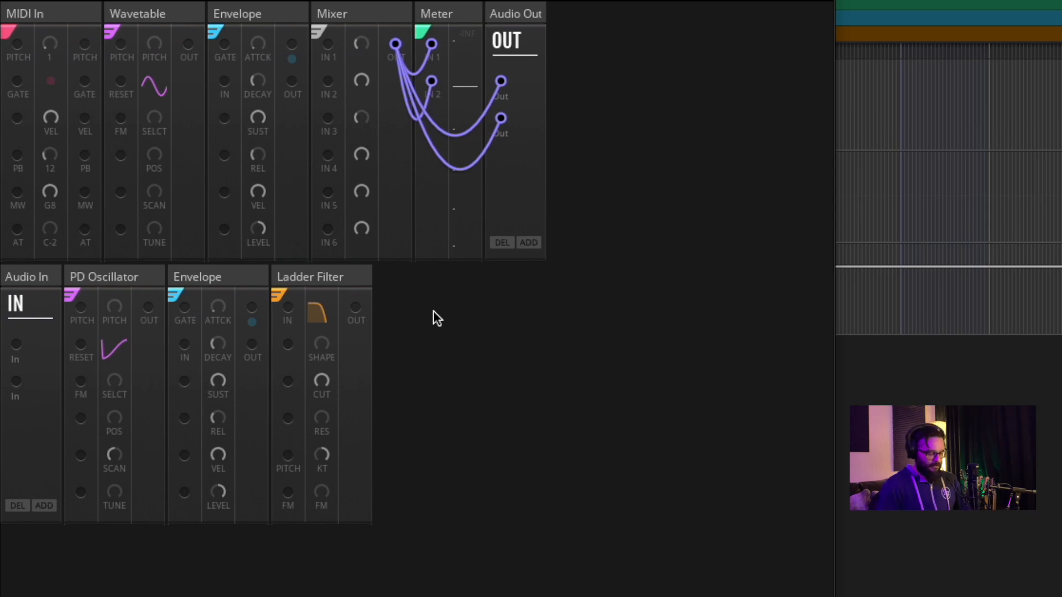
Step: Add the Nano Sallen-Key Filter (Oversampled) block after the Ladder Filter in the second row
type("Nano ")
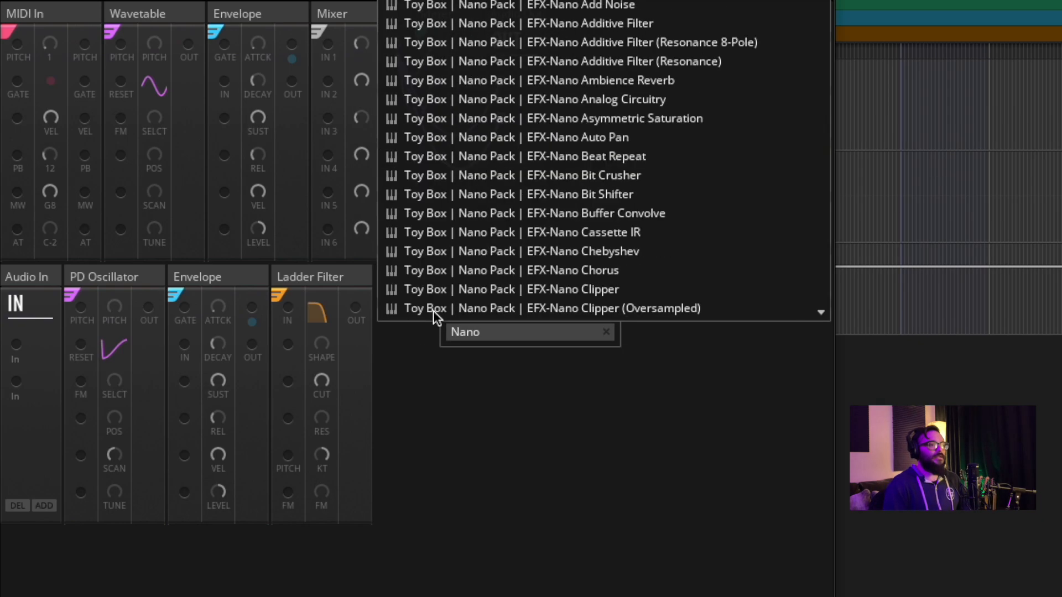
type("L")
key("BackSpace")
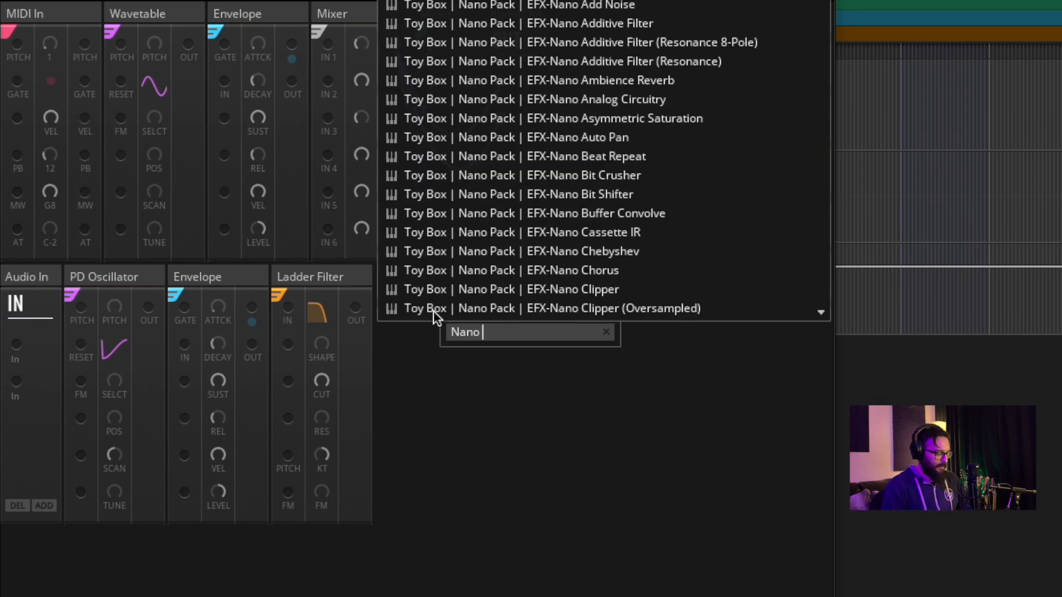
type("FLT Salle")
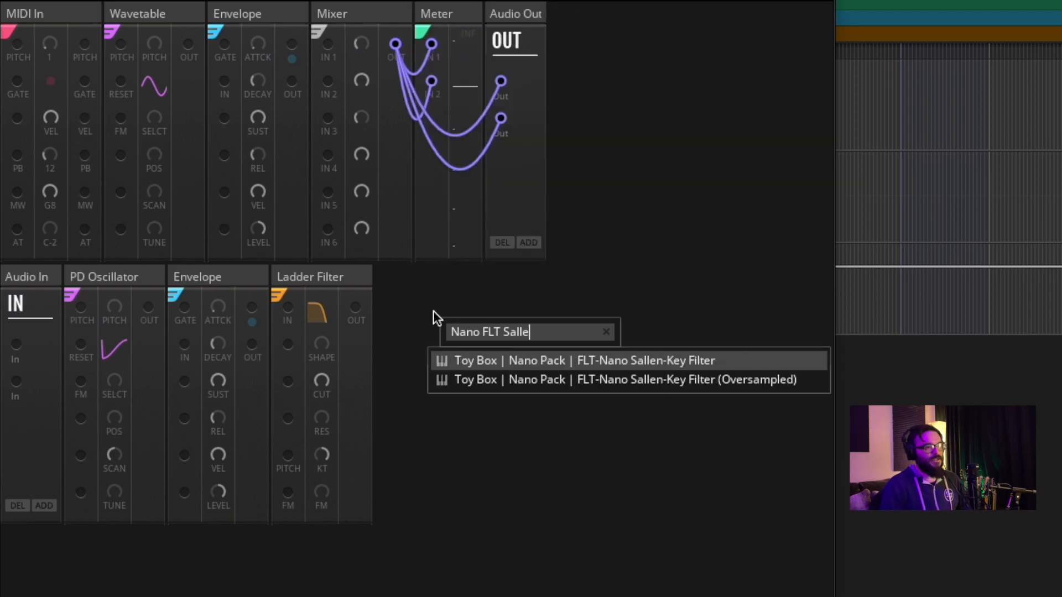
key("Down")
key("Return")
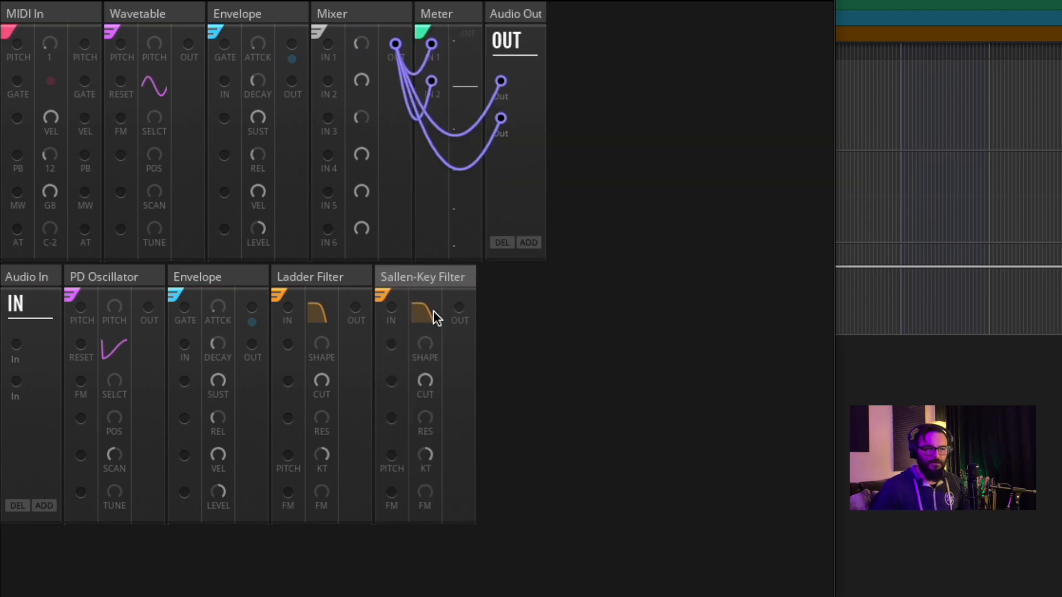
Step: Place the Ladder Filter after the Wavetable and the Sallen-Key Filter after the PD Oscillator, patching each oscillator's output into its filter's In
left_click_drag(319, 278, 250, 72)
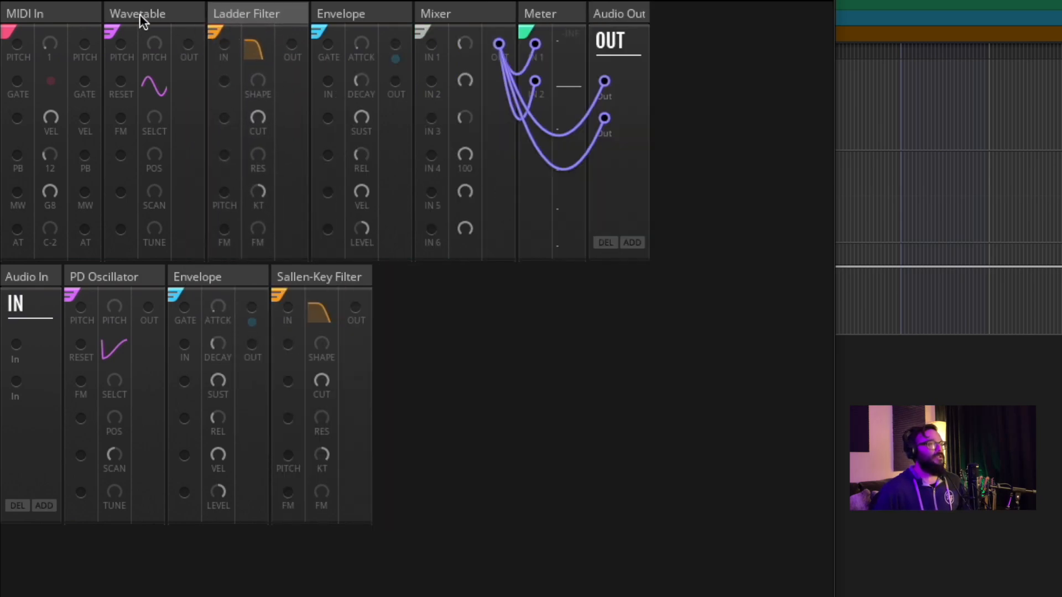
left_click_drag(188, 43, 226, 44)
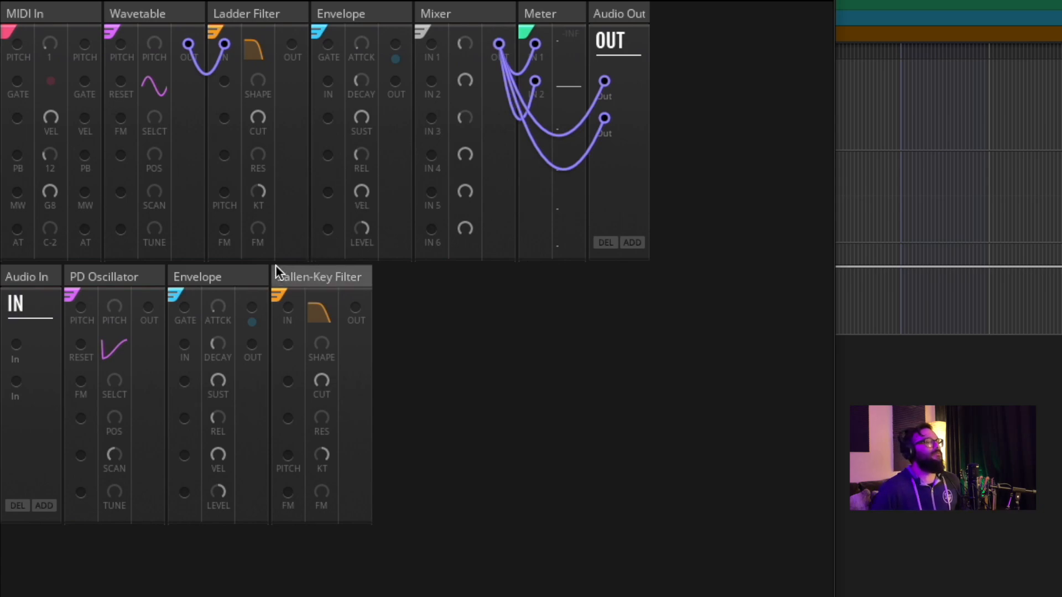
left_click_drag(289, 271, 164, 270)
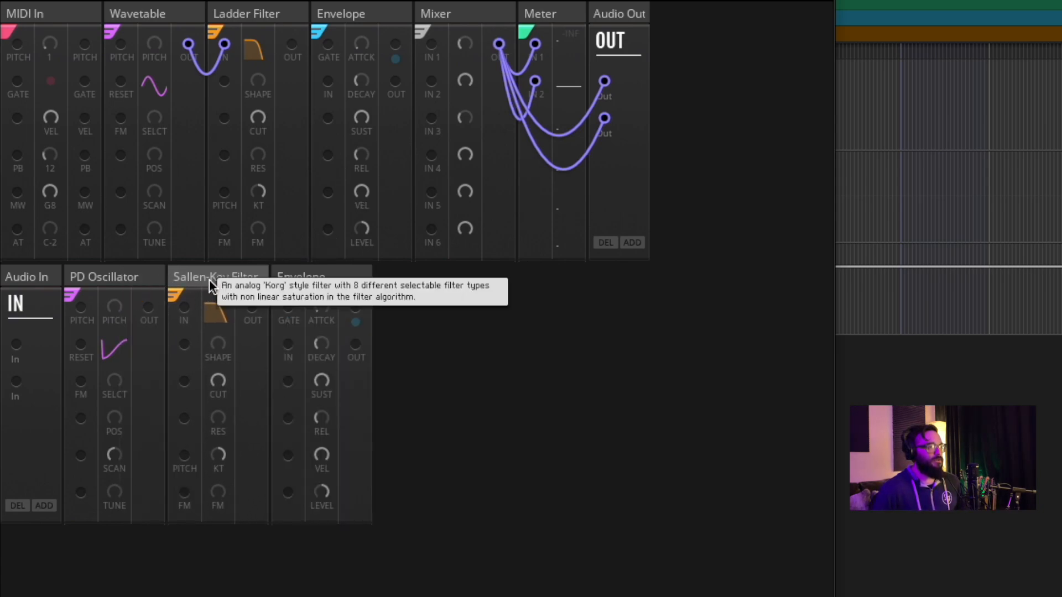
left_click_drag(173, 317, 185, 308)
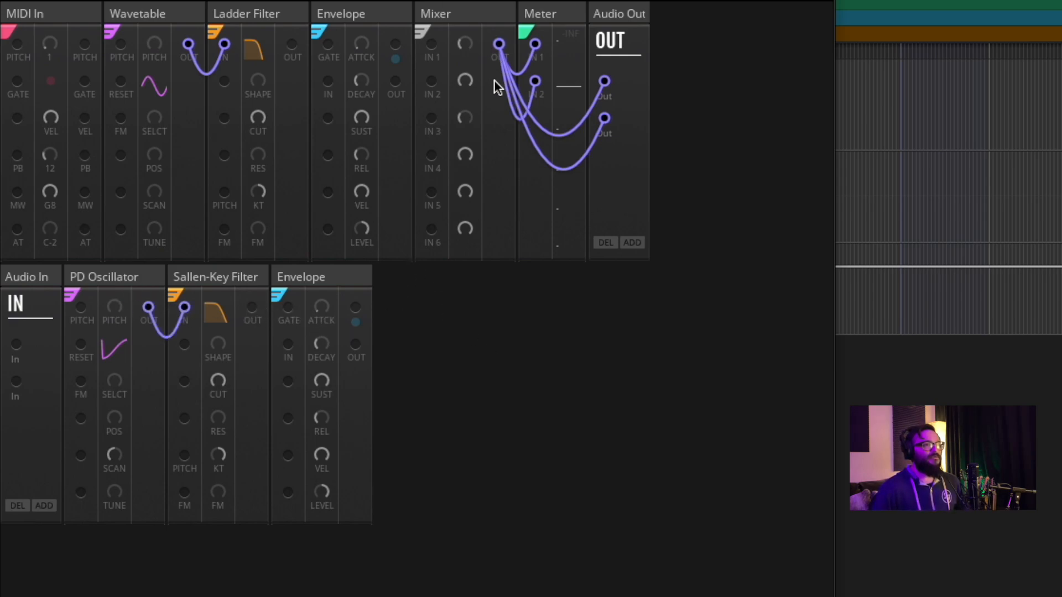
Step: Add the Nano VCA block between the top-row Envelope and Mixer, and patch its Out 1 and Out 2 to Mixer In 1 and In 3
double_click(471, 427)
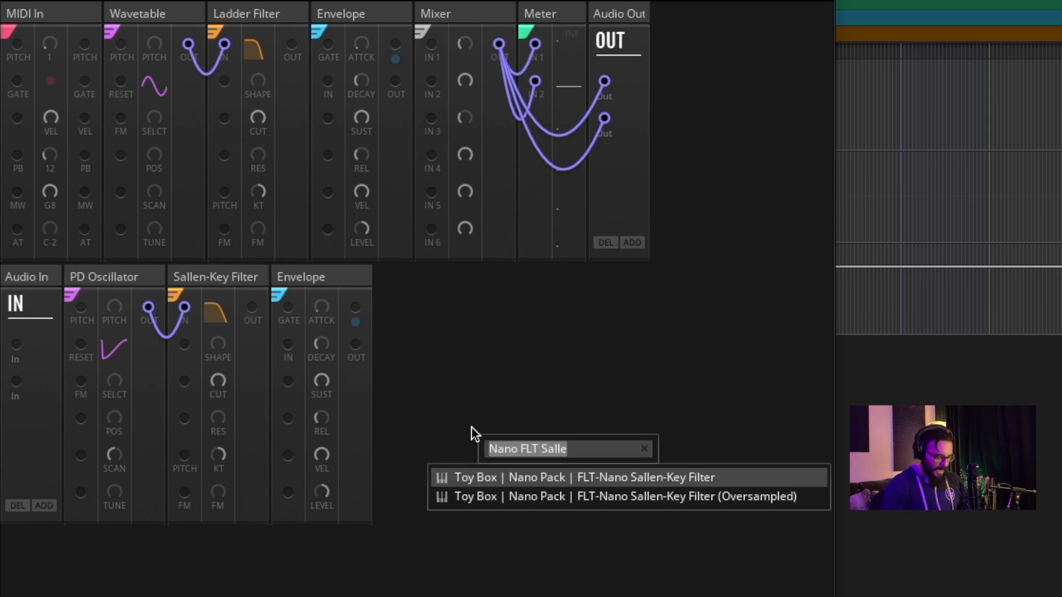
type("Nsno")
type("no")
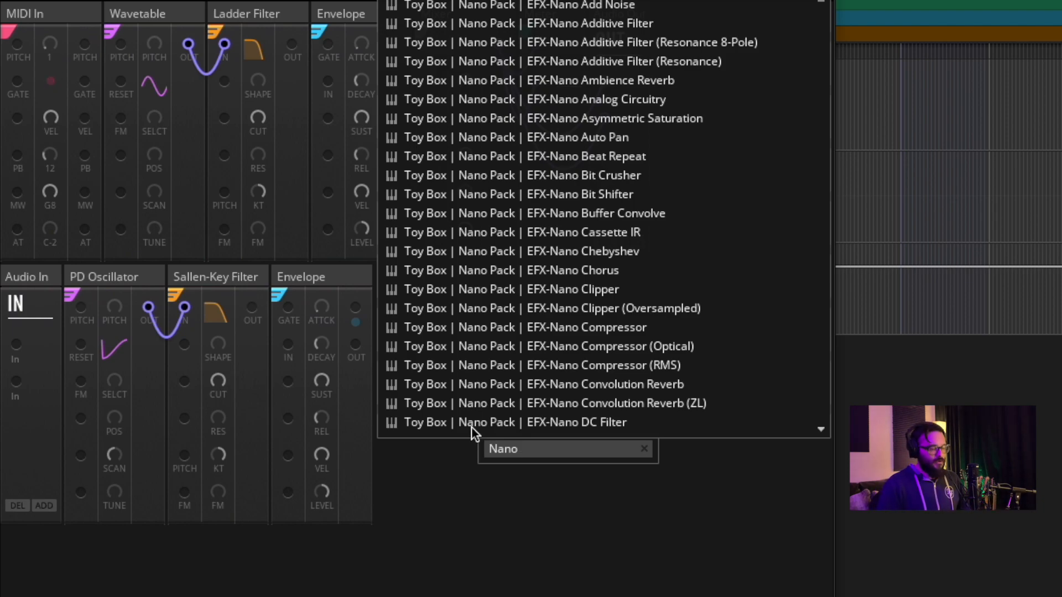
type("VCA")
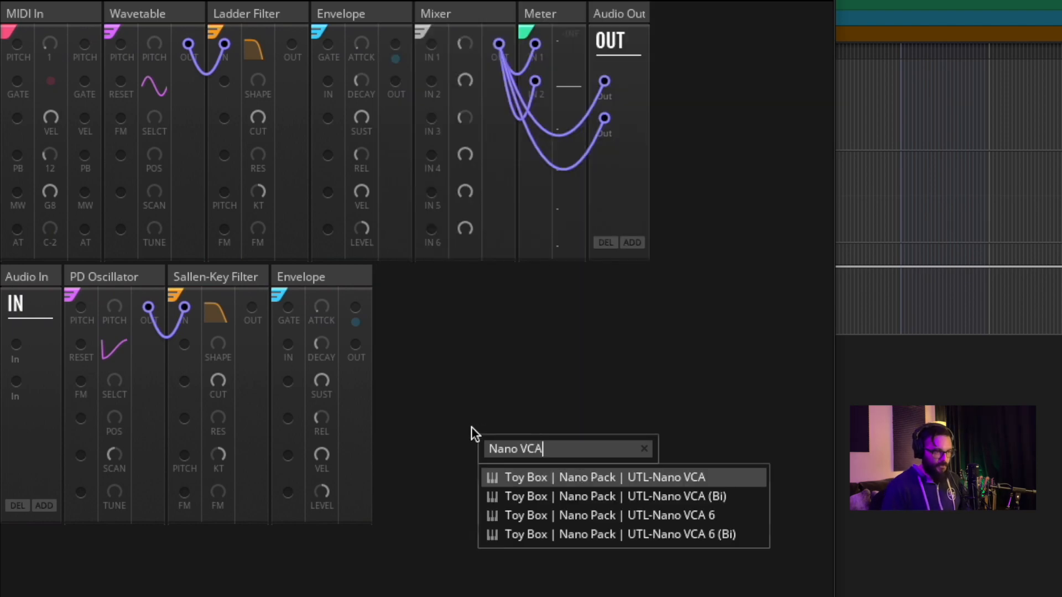
key("Return")
left_click_drag(429, 282, 531, 47)
left_click_drag(498, 117, 535, 118)
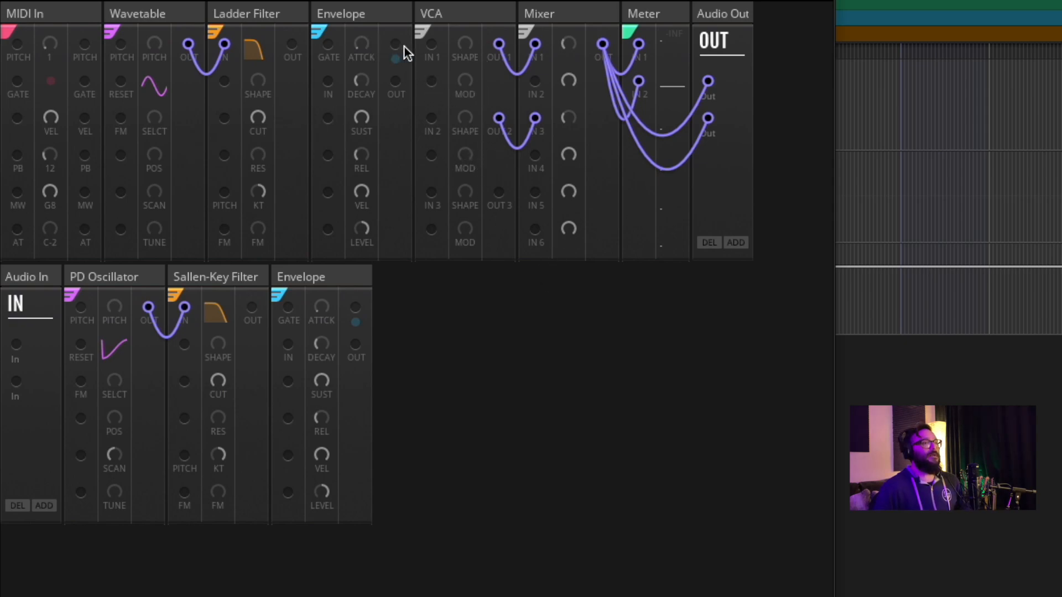
Step: Patch the top and second-row Envelope outputs to the modulation inputs of VCA channels 1 and 2, using blue wires
left_click_drag(395, 45, 432, 80)
right_click(397, 62)
mouse_move(487, 77)
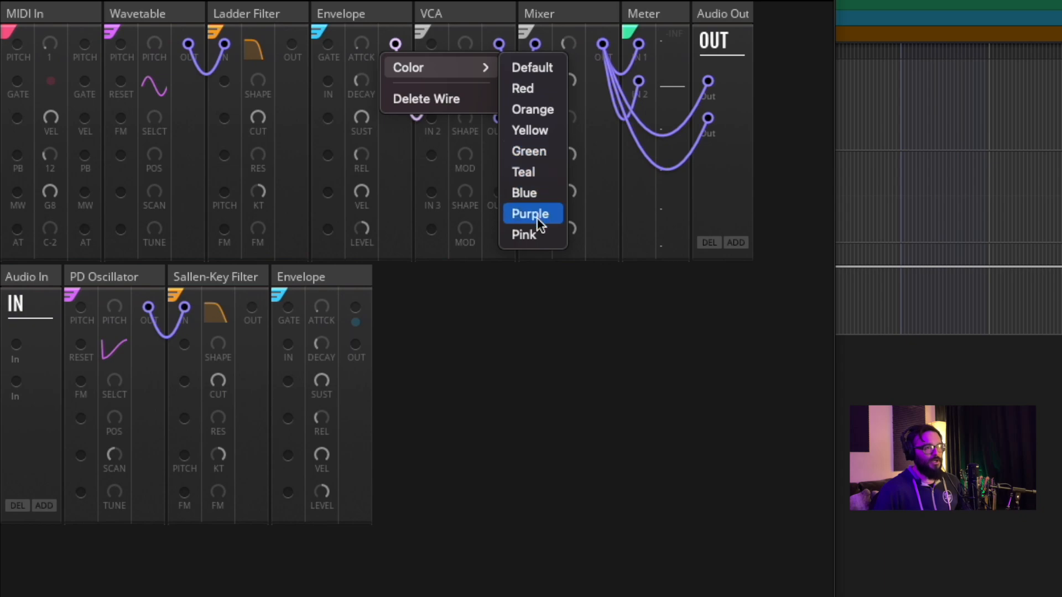
left_click(536, 196)
left_click_drag(354, 307, 432, 155)
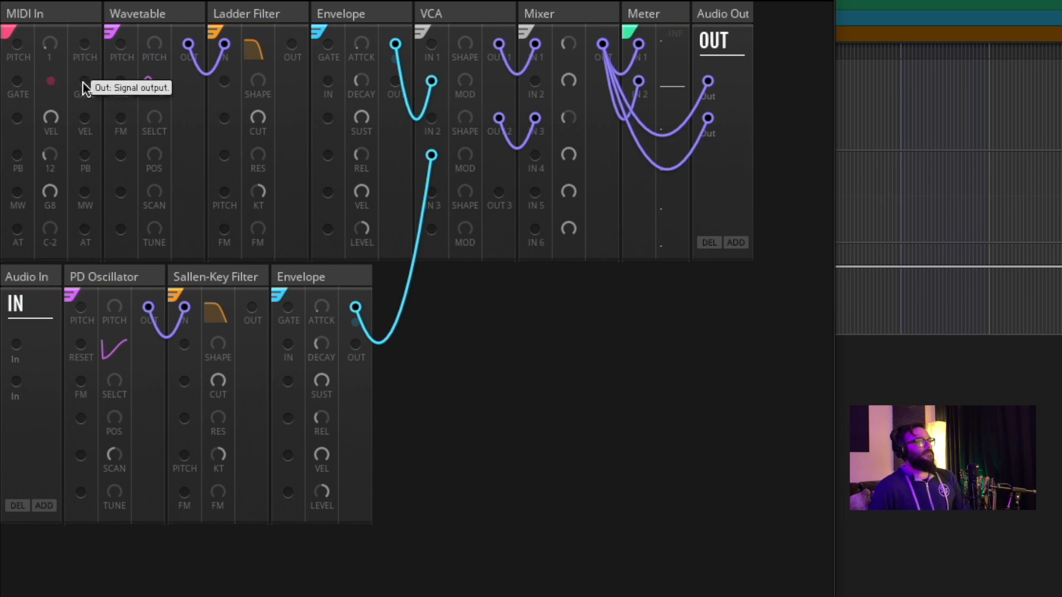
Step: Patch the MIDI In Gate output to the Gate inputs of both Envelopes, using green wires
left_click_drag(84, 80, 328, 46)
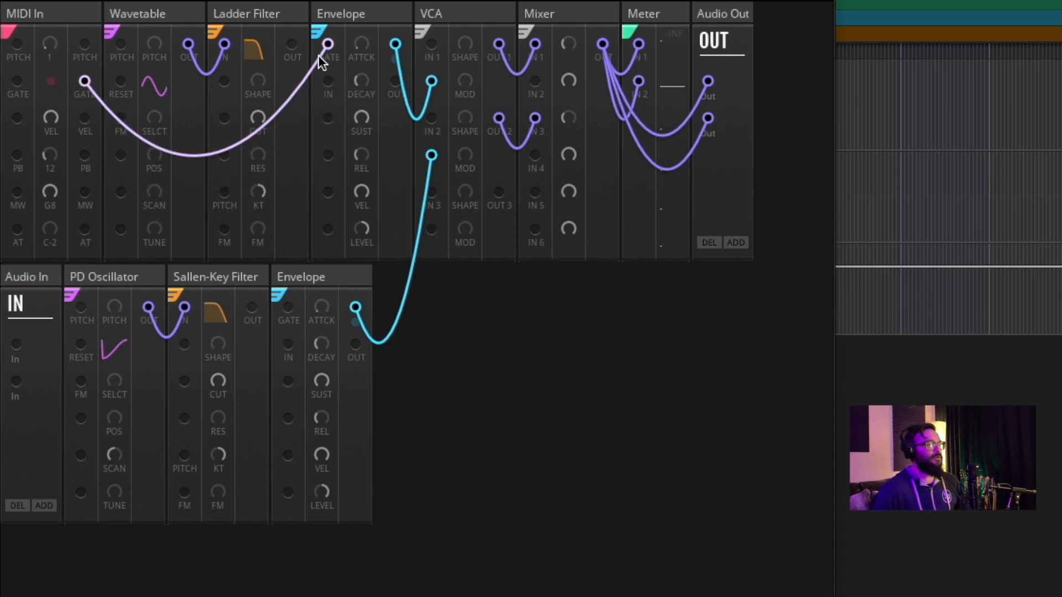
right_click(318, 54)
mouse_move(337, 60)
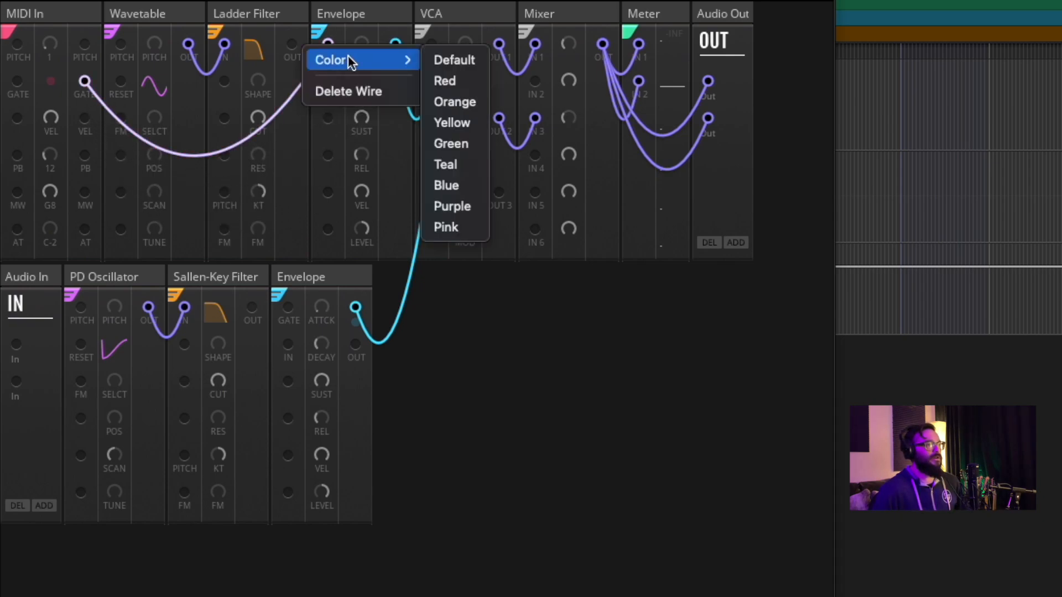
left_click(467, 145)
left_click_drag(85, 83, 290, 308)
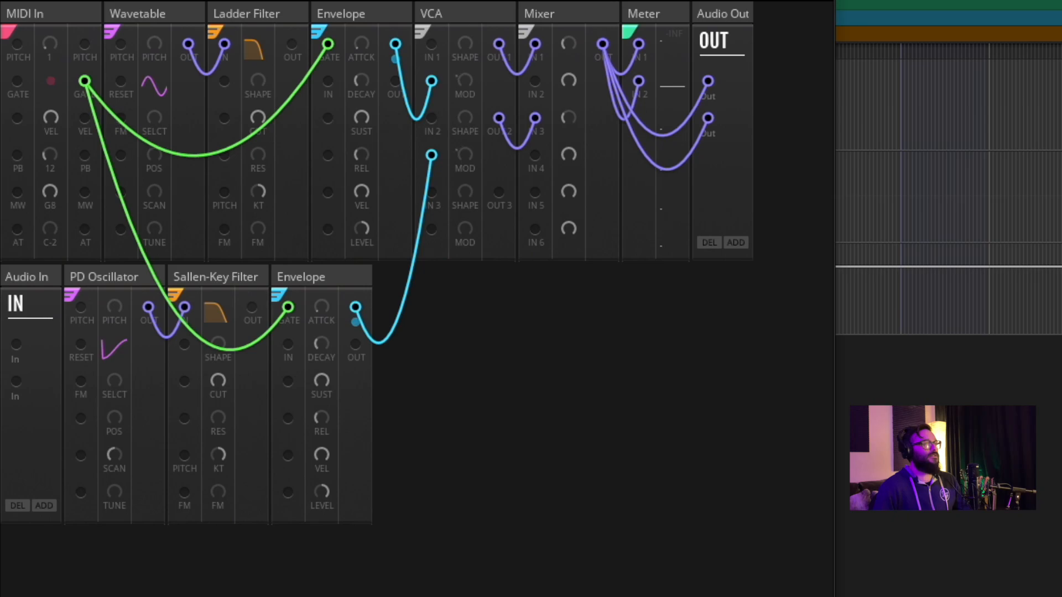
left_click(43, 0)
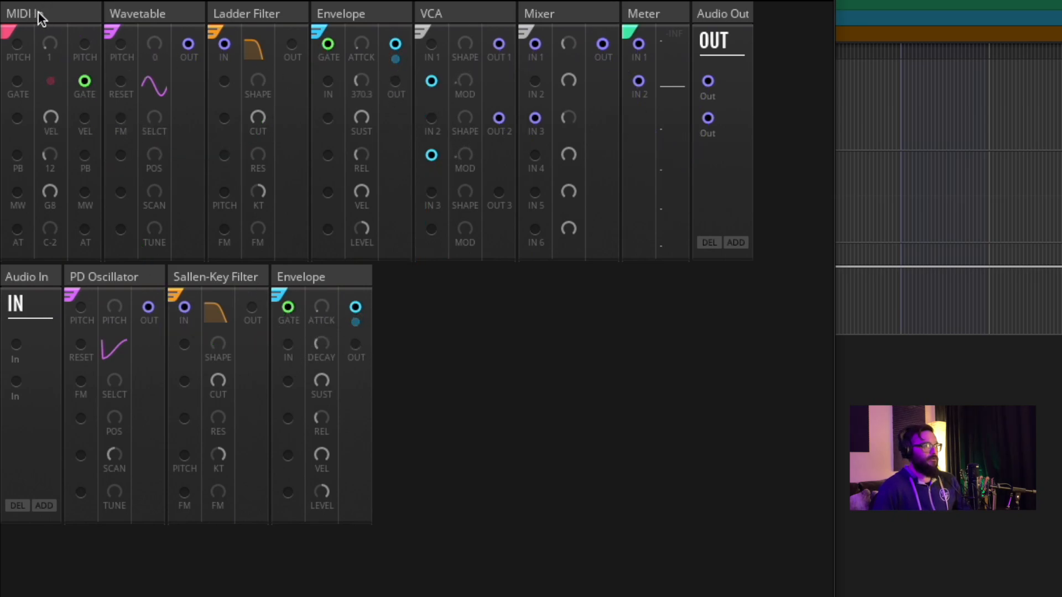
left_click(66, 1)
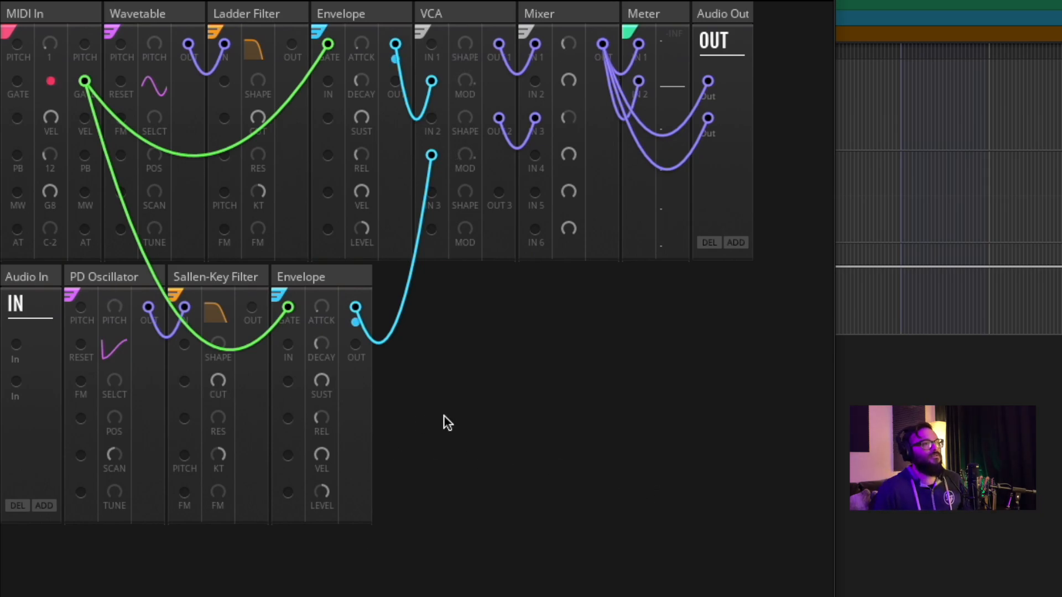
Step: Add the Nano LFO Basic Shapes block after the Envelope in the second row
double_click(432, 387)
type("nano S")
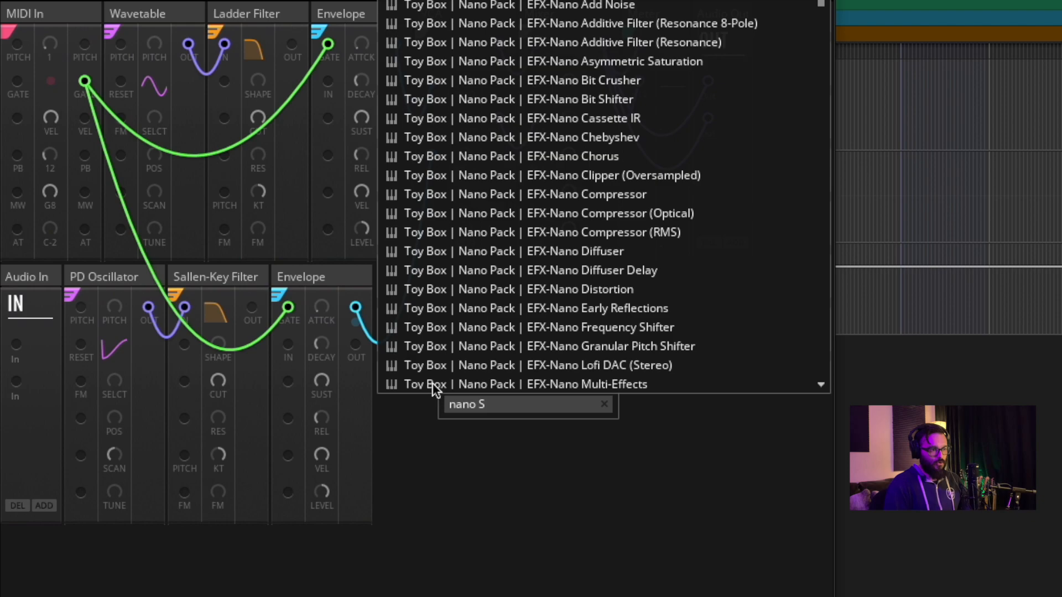
key("BackSpace")
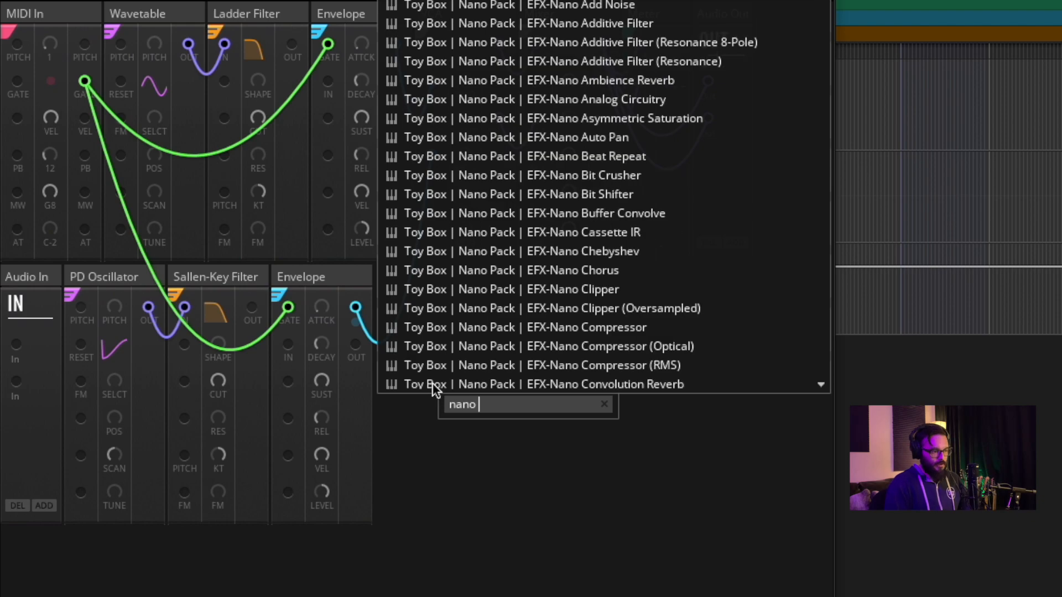
type("LFO")
key("Down")
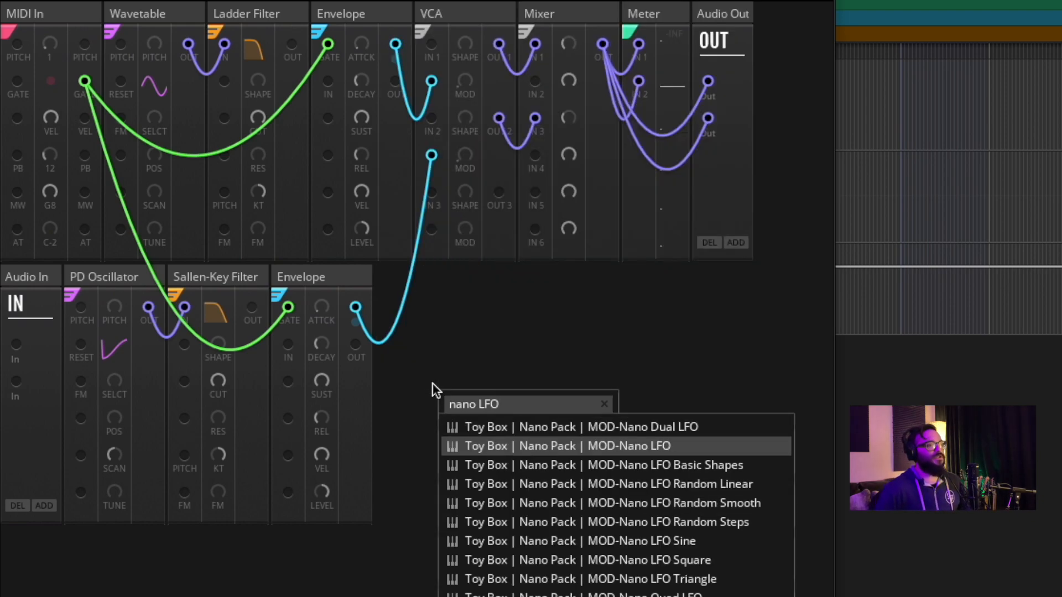
key("Down")
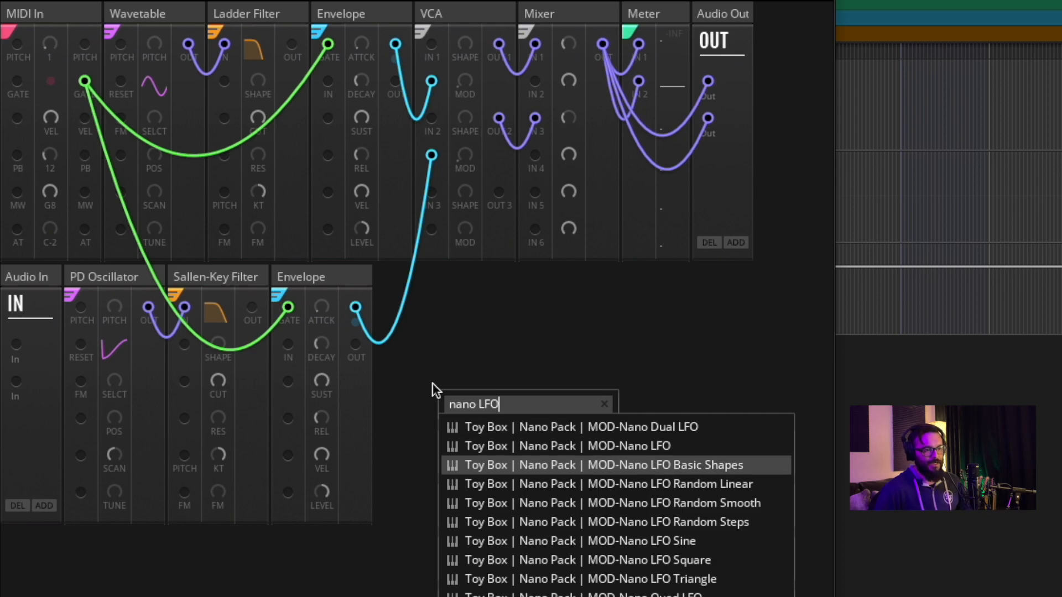
key("Return")
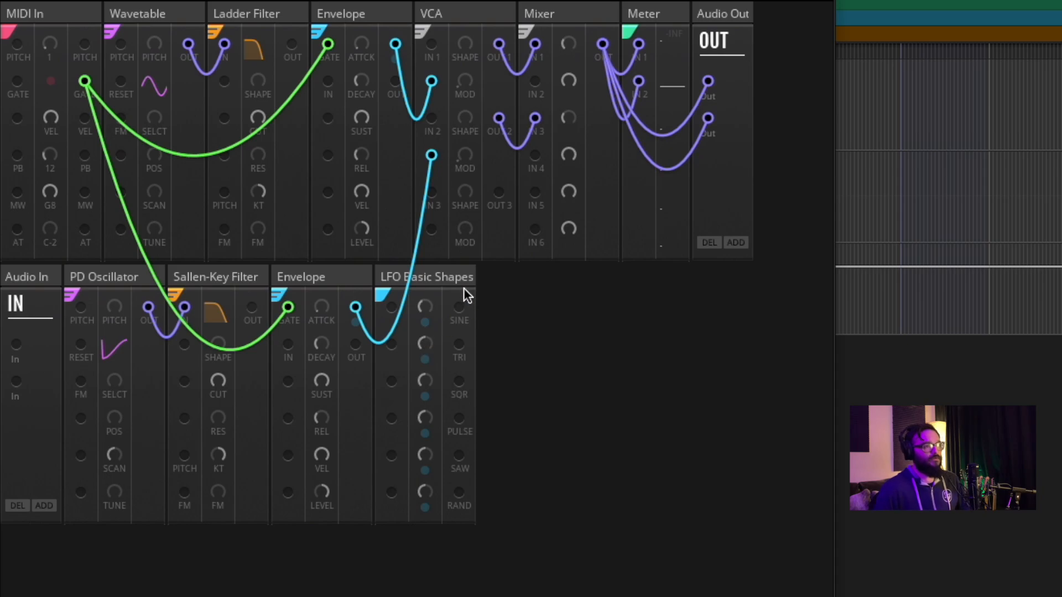
Step: Try a blue wire from the LFO's Sine output to the Sallen-Key Filter's Cut input, and delete that wire
left_click_drag(459, 307, 220, 470)
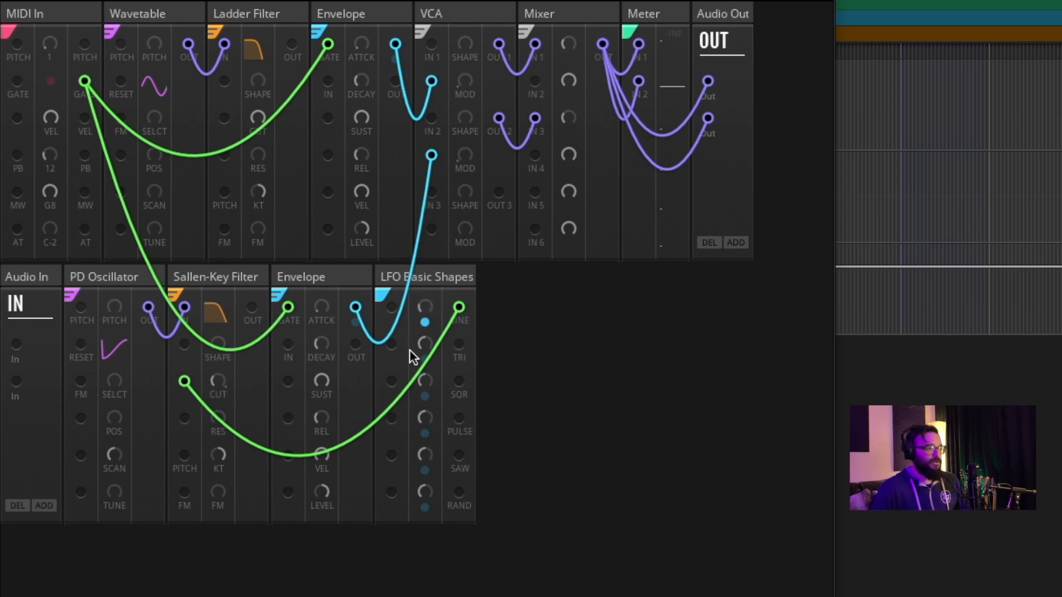
right_click(194, 394)
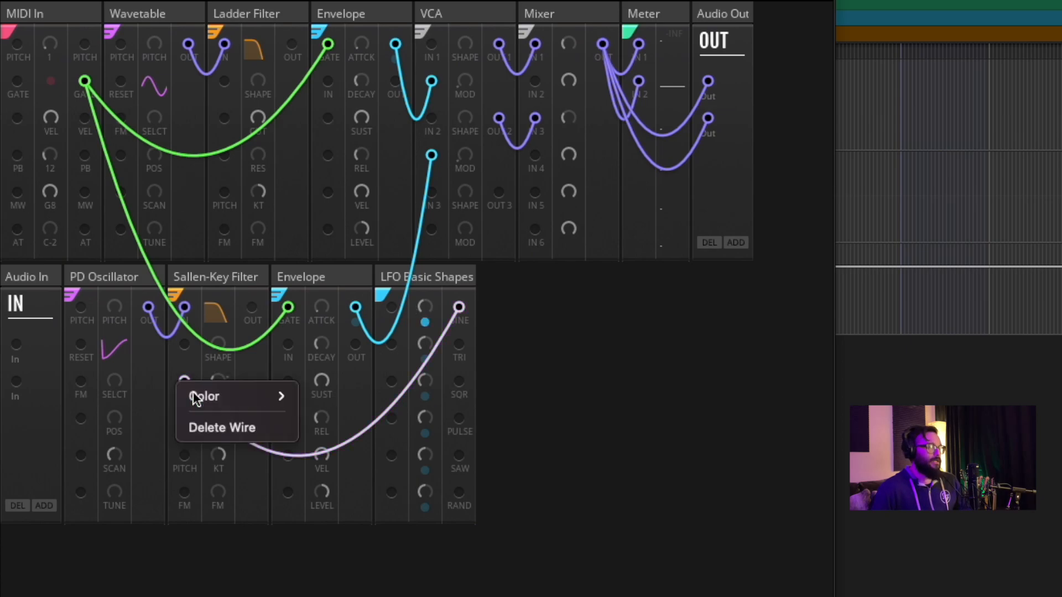
mouse_move(289, 399)
left_click(323, 521)
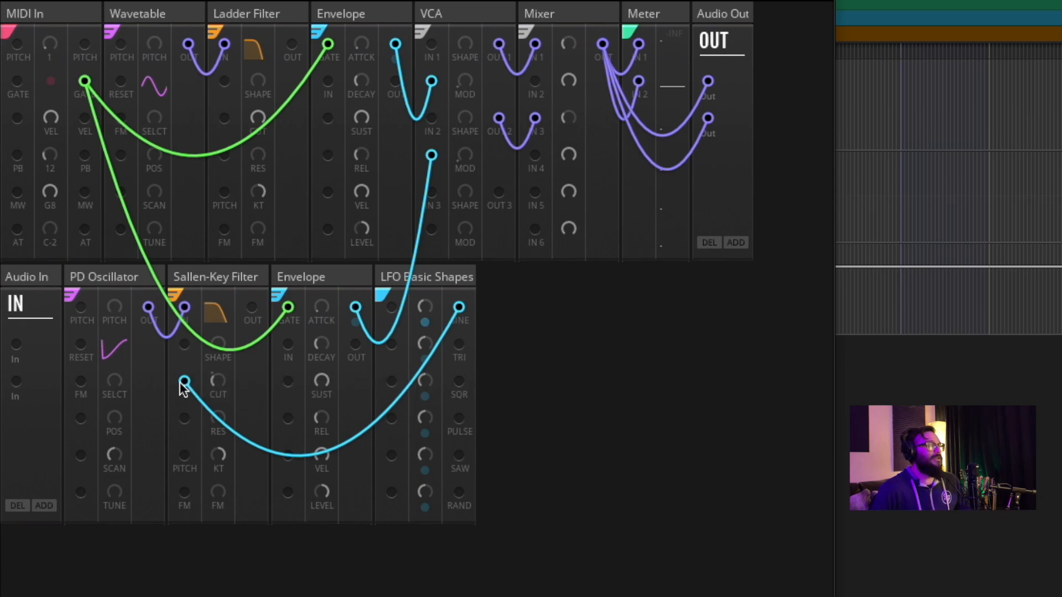
right_click(192, 389)
left_click(300, 444)
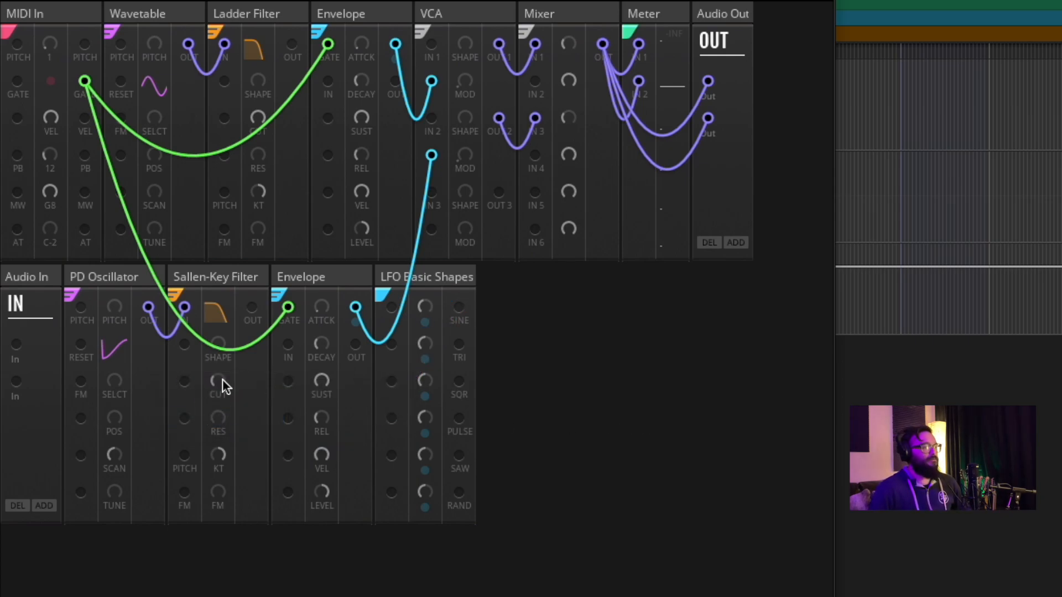
left_click_drag(455, 276, 547, 296)
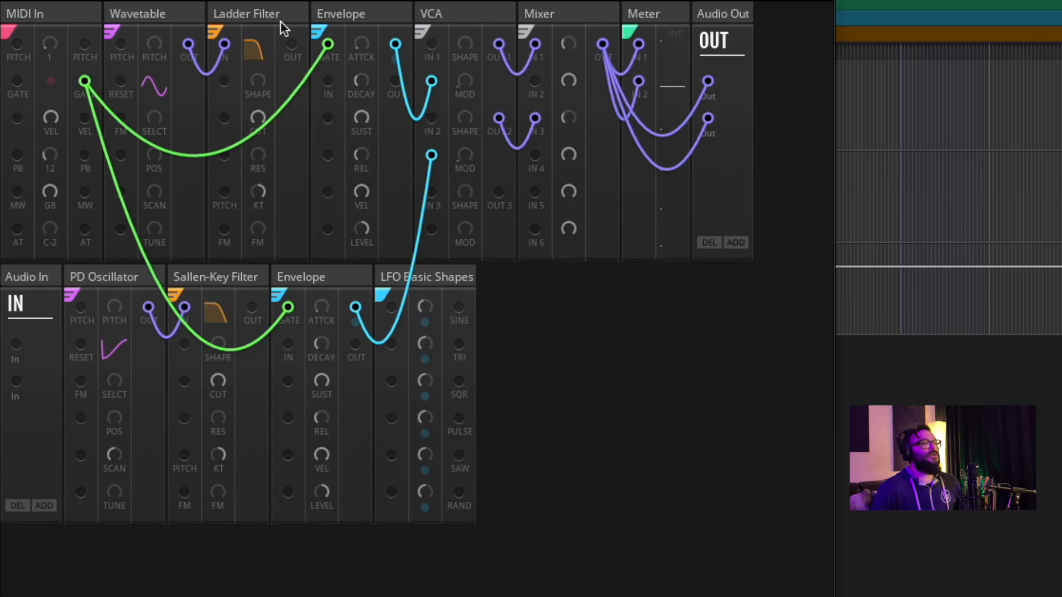
Step: Patch the Ladder Filter's Out to VCA In 1 and the Sallen-Key Filter's Out to VCA In 2, using purple wires
left_click_drag(288, 43, 431, 45)
right_click(431, 45)
mouse_move(506, 57)
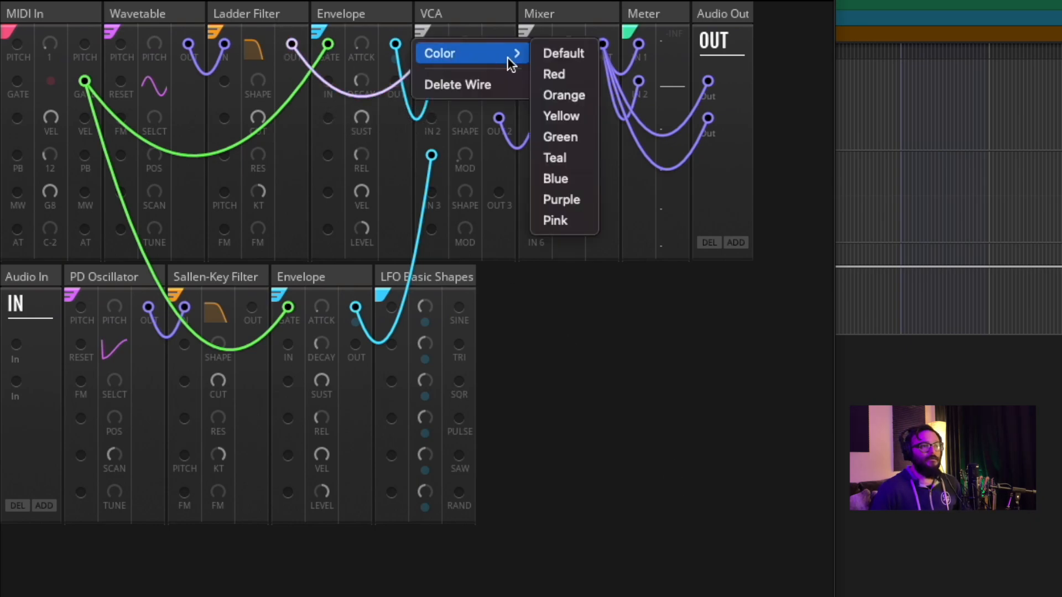
left_click(575, 201)
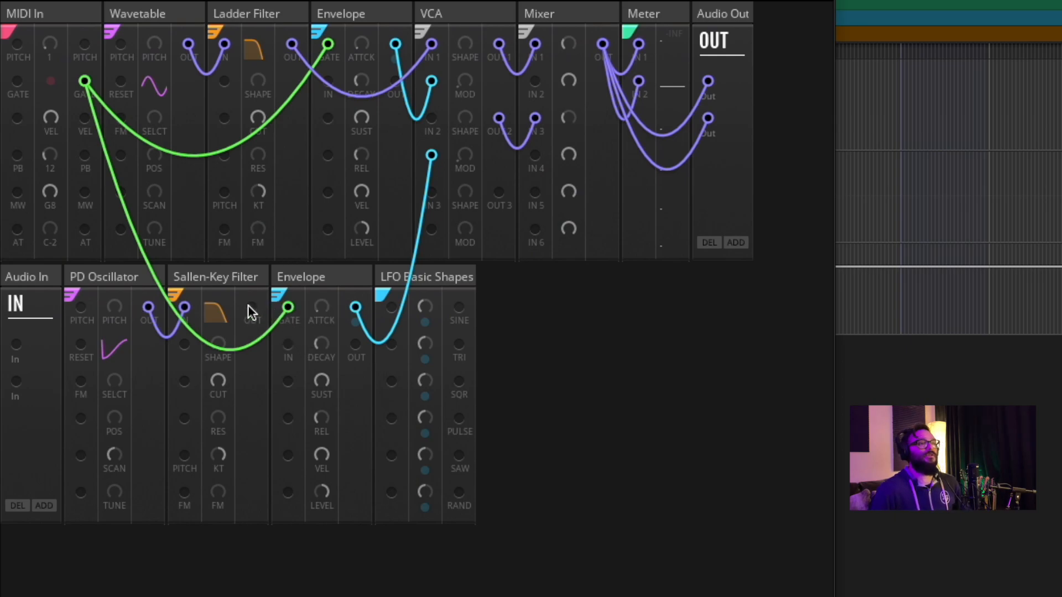
left_click_drag(251, 308, 432, 118)
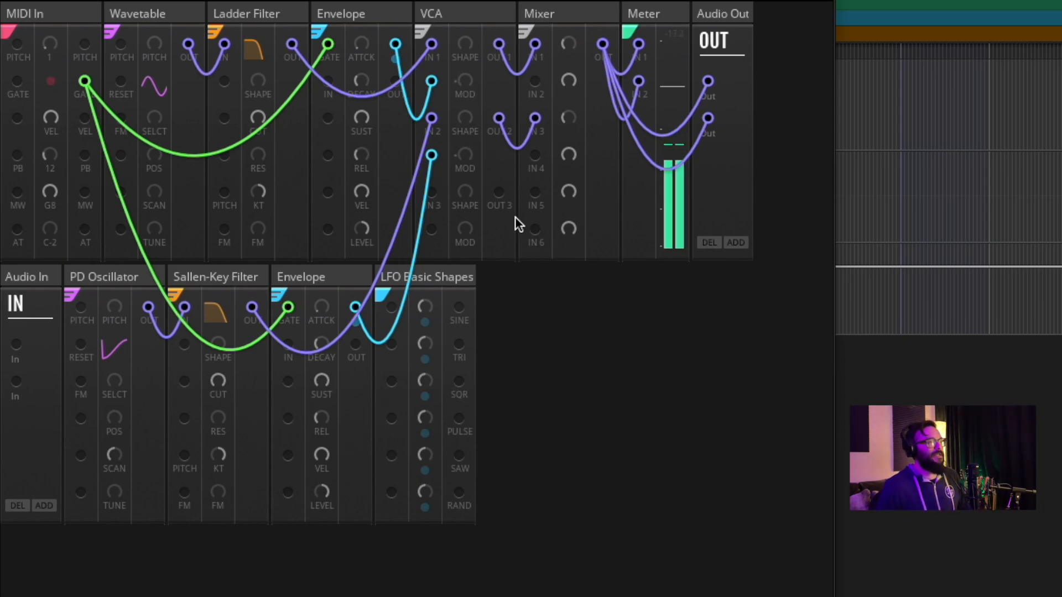
Step: Patch the MIDI In Pitch output to the Pitch inputs of the Wavetable and PD Oscillator, using red wires
left_click_drag(84, 44, 119, 45)
right_click(118, 54)
mouse_move(171, 53)
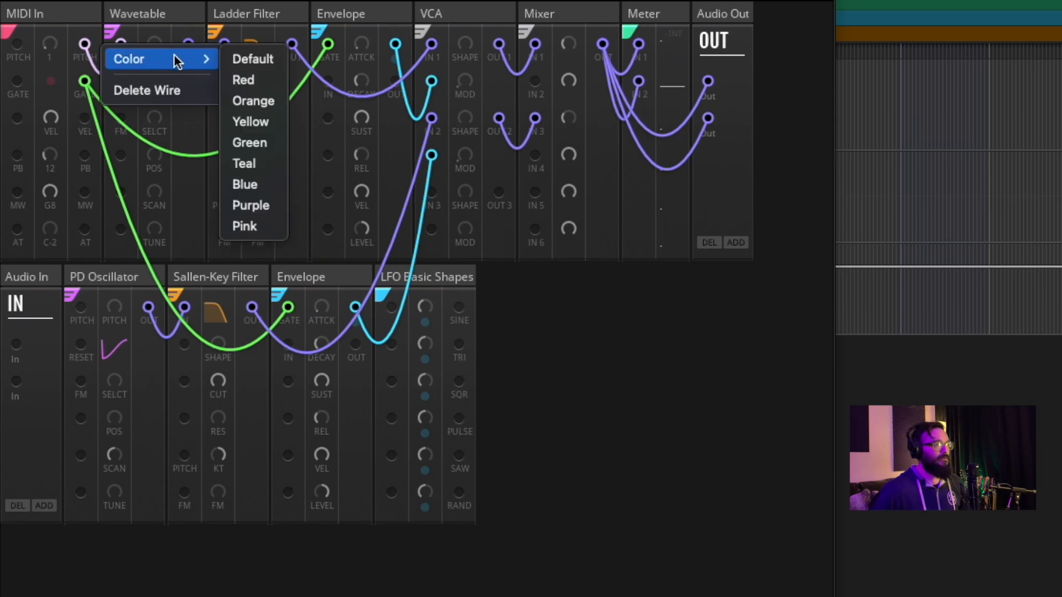
left_click(235, 81)
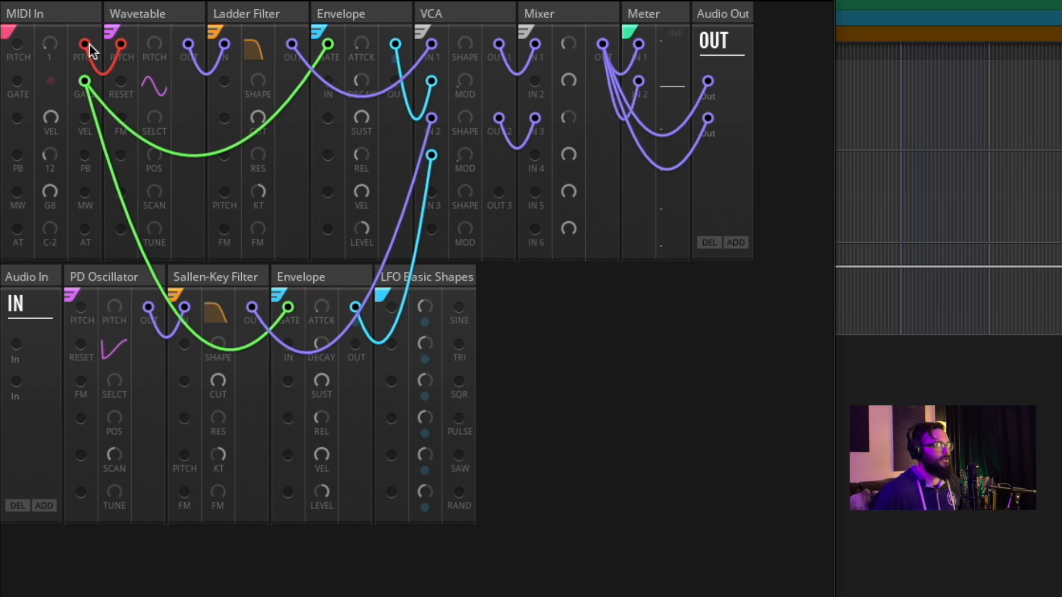
left_click_drag(84, 43, 81, 308)
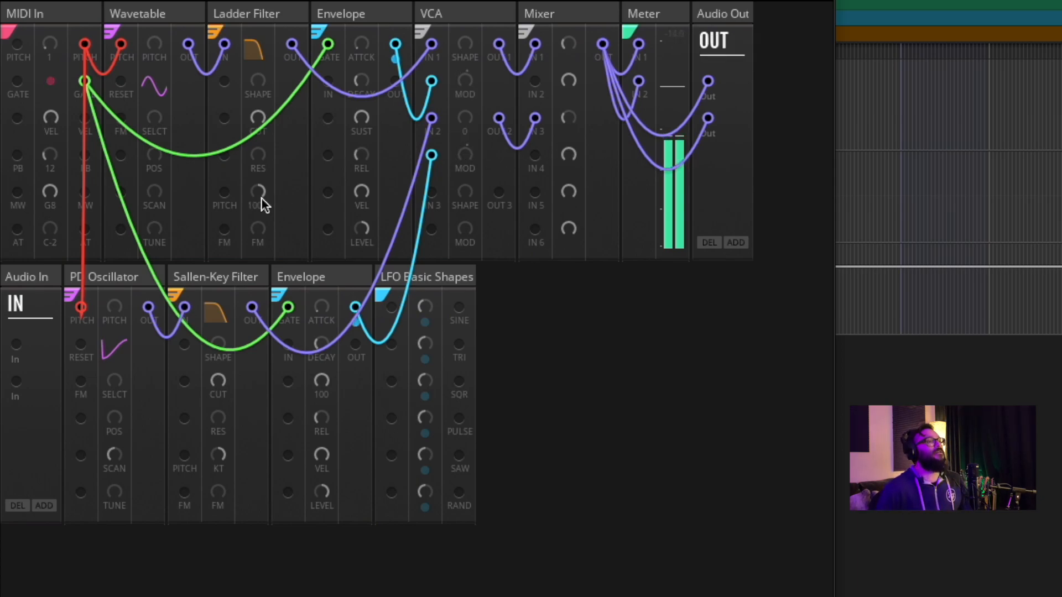
Step: Select the sawtooth waveform on the Wavetable oscillator and lower the Ladder Filter's cutoff
left_click_drag(154, 125, 149, 46)
left_click_drag(259, 119, 251, 171)
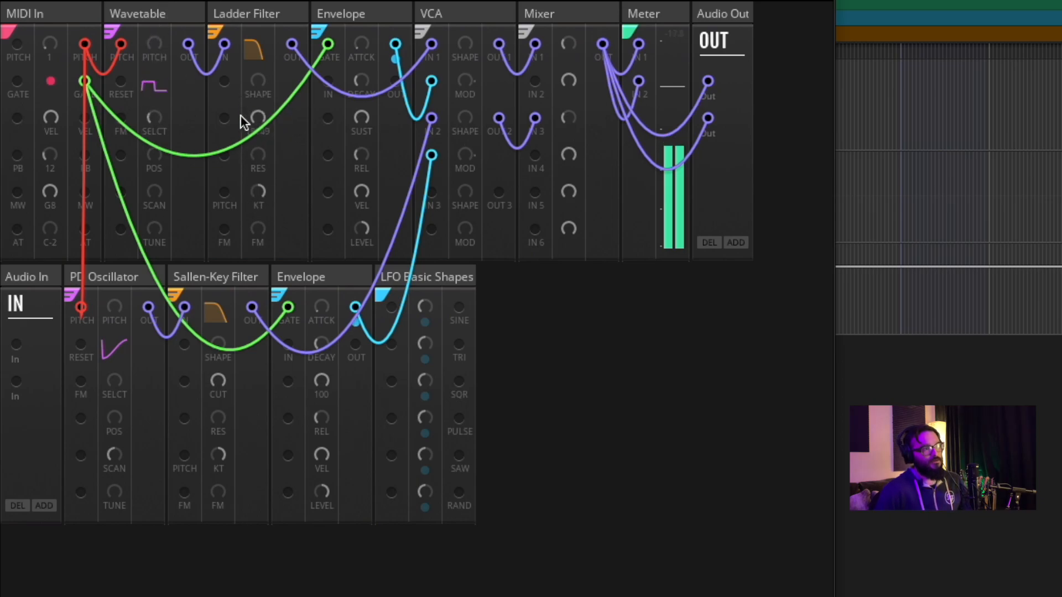
left_click_drag(159, 120, 152, 78)
mouse_move(257, 118)
left_mouse_down()
mouse_move(264, 145)
mouse_move(257, 109)
left_mouse_up()
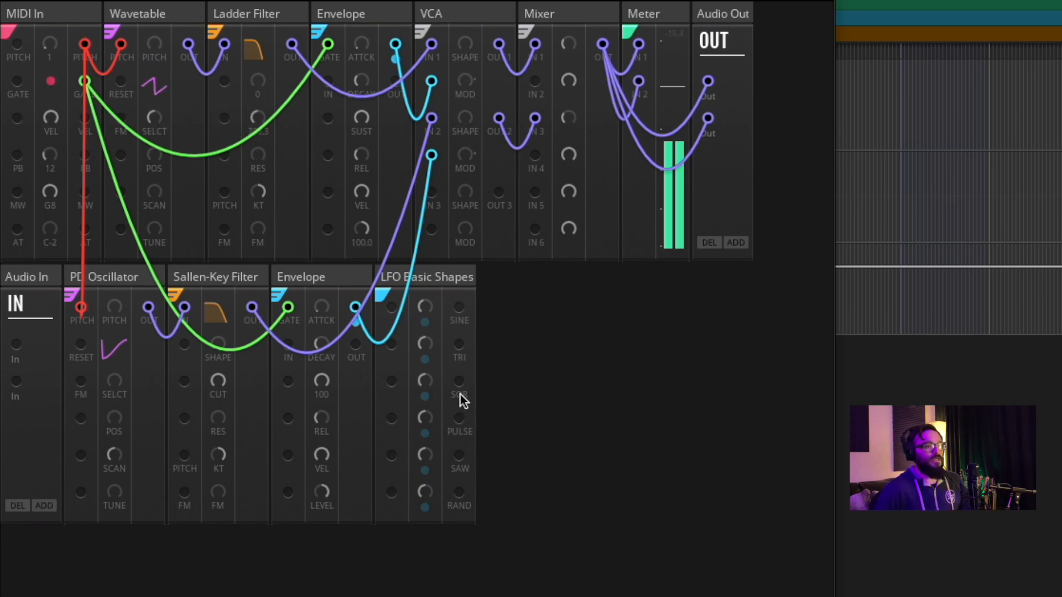
Step: Patch the LFO's Rand output to the Ladder Filter's Cut input in blue, and replace that source with the Sine output
left_click_drag(458, 491, 224, 118)
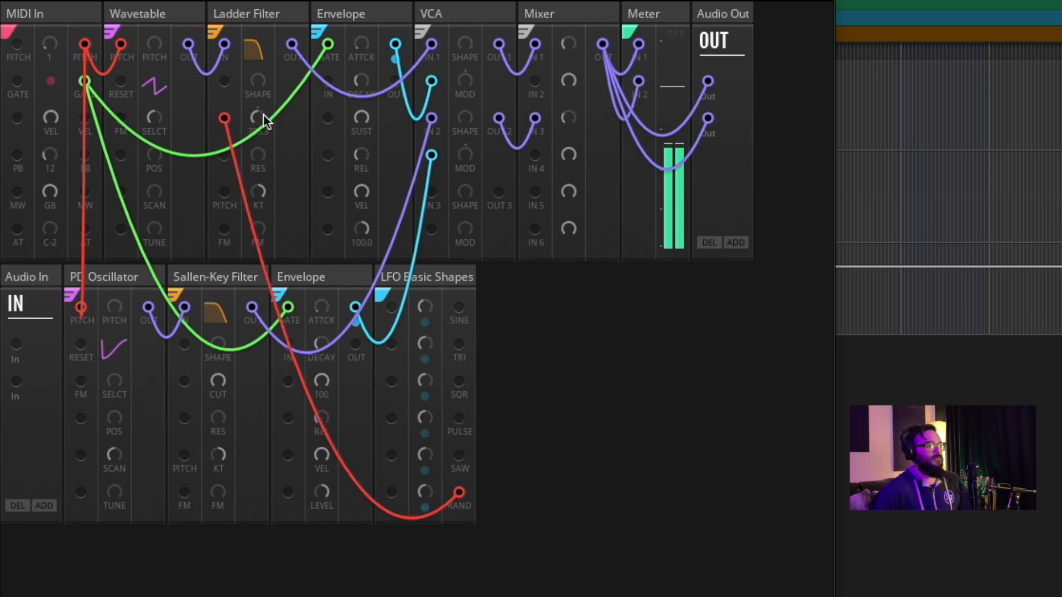
right_click(230, 139)
mouse_move(320, 147)
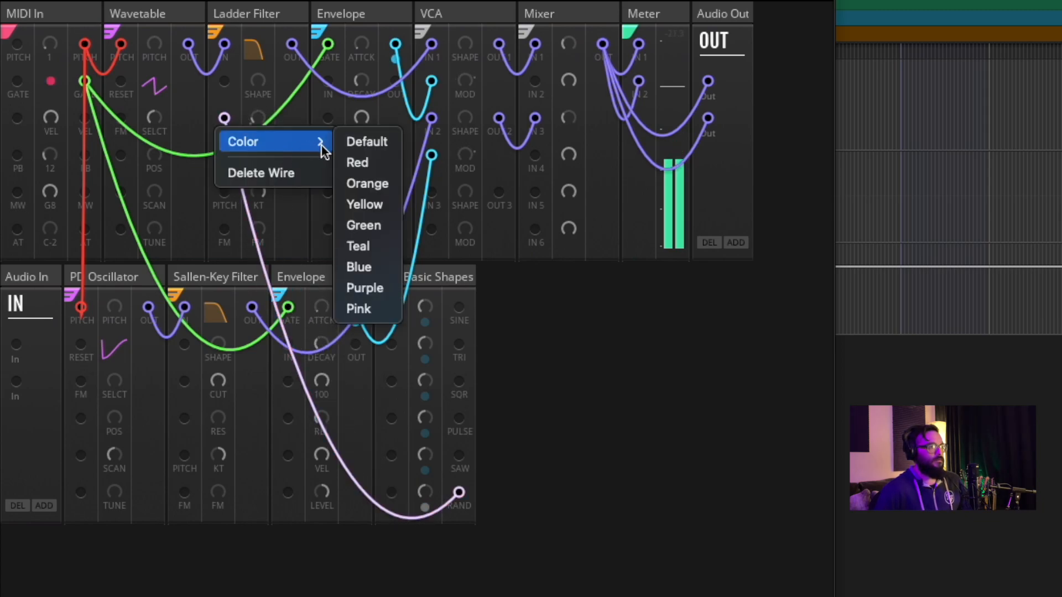
left_click(360, 268)
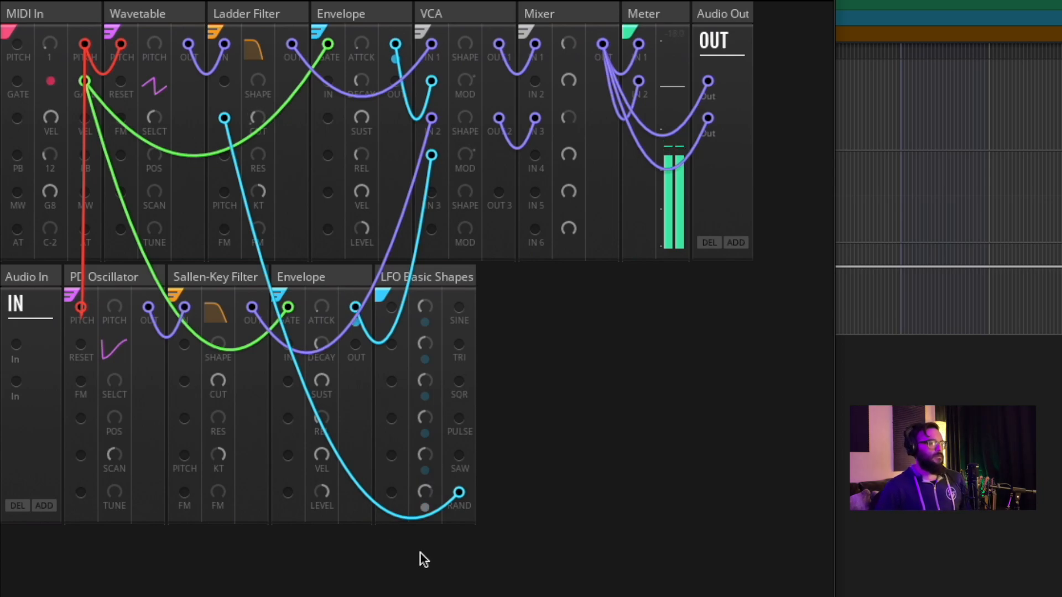
left_click_drag(458, 306, 224, 118)
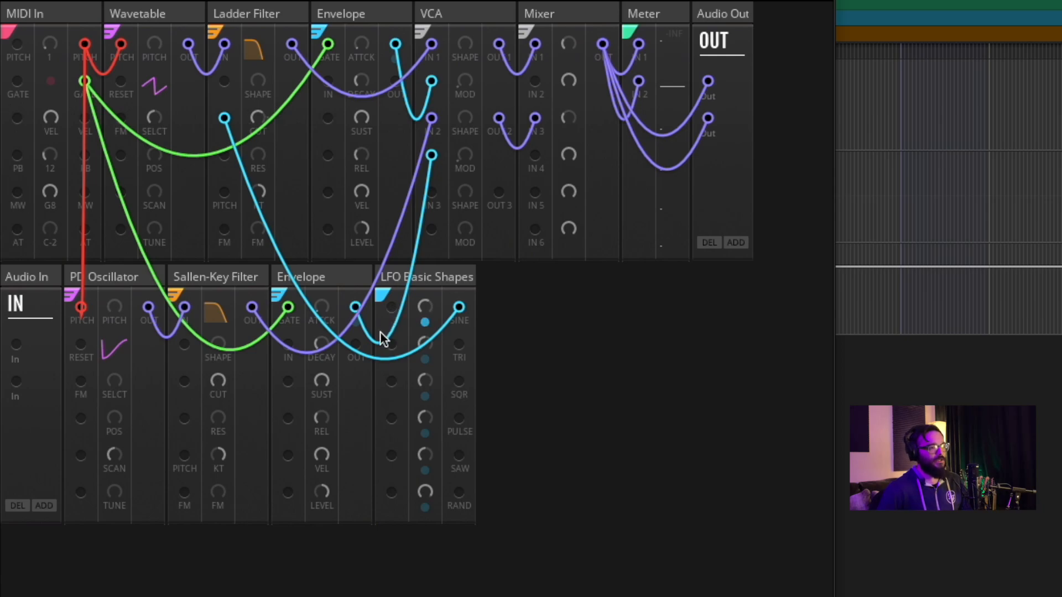
Step: Add the Nano Fader block to the second row after the LFO Basic Shapes block
double_click(502, 371)
type("Nano Fader")
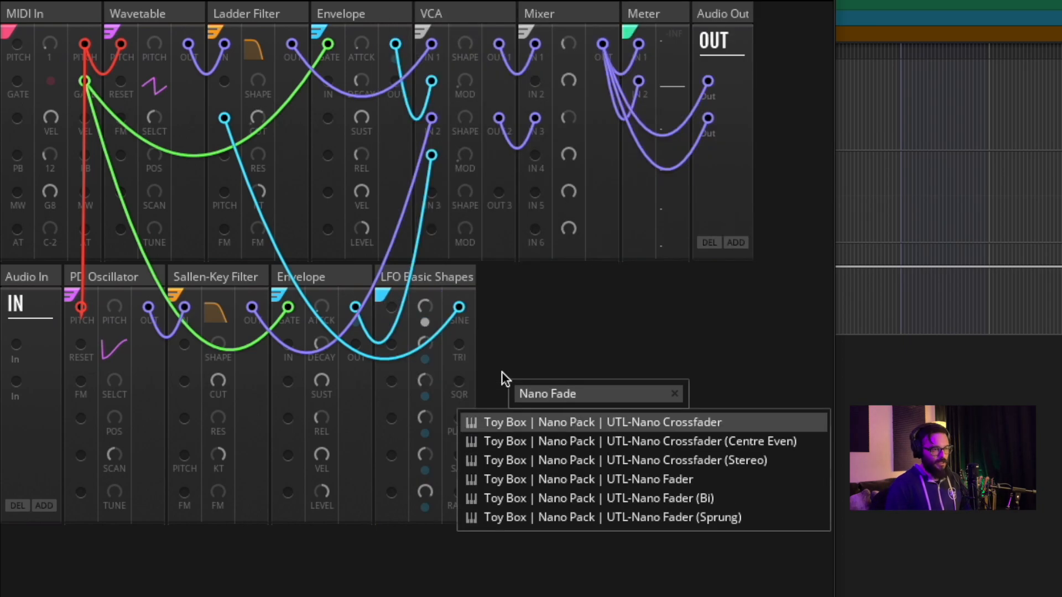
key("Down")
key("Down")
key("Down")
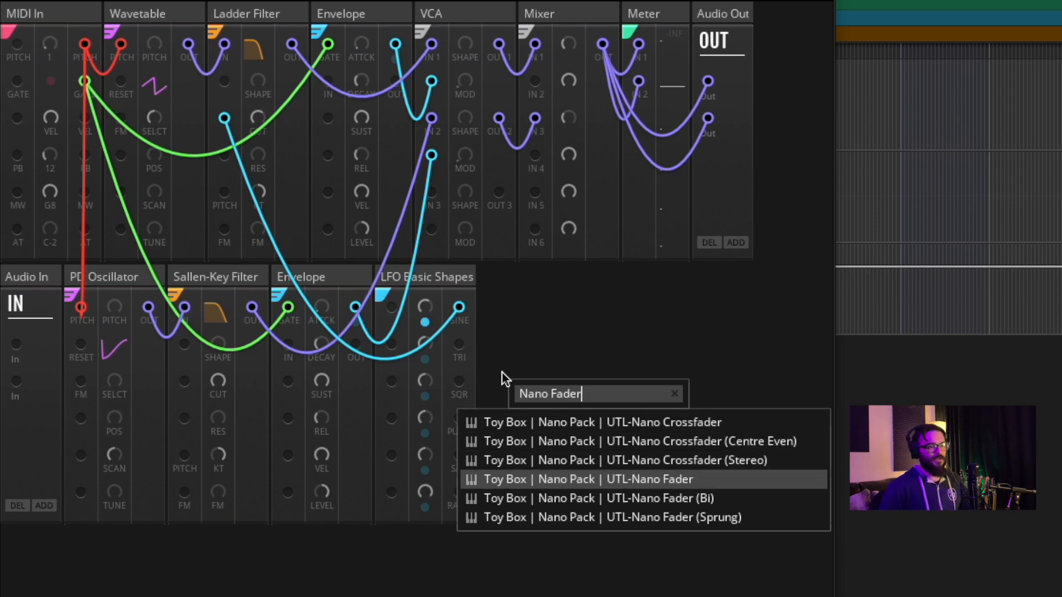
key("Return")
Step: Reorder the second row to PD Oscillator, Envelope, Sallen-Key Filter, Fader and LFO, and patch the Fader's Out to the LFO's first input
mouse_move(531, 327)
left_mouse_down()
mouse_move(528, 502)
mouse_move(533, 331)
left_mouse_up()
left_click_drag(528, 280, 341, 301)
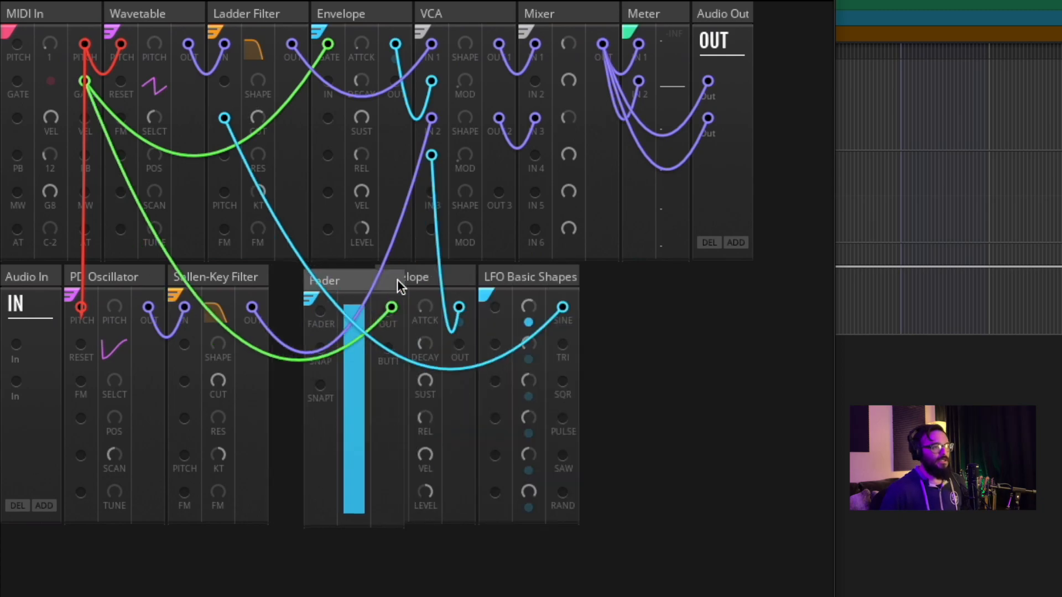
left_click_drag(430, 271, 316, 285)
left_click_drag(461, 308, 496, 307)
Step: Turn the LFO's Sine rate knob down to minimum and set the Fader slightly above halfway
left_click_drag(424, 313, 510, 437)
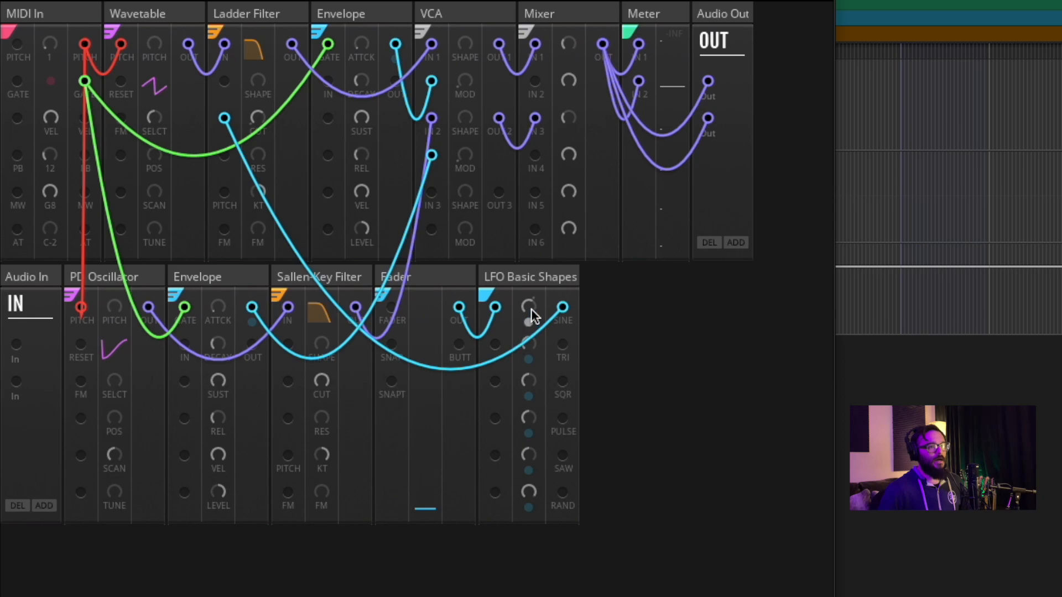
left_click_drag(530, 307, 512, 413)
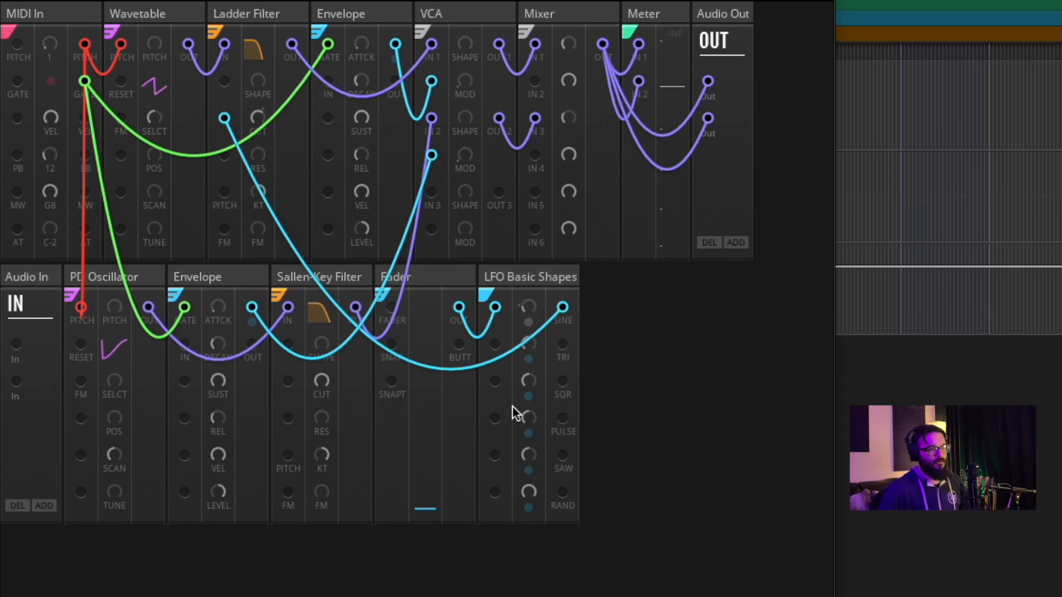
left_click_drag(439, 501, 430, 388)
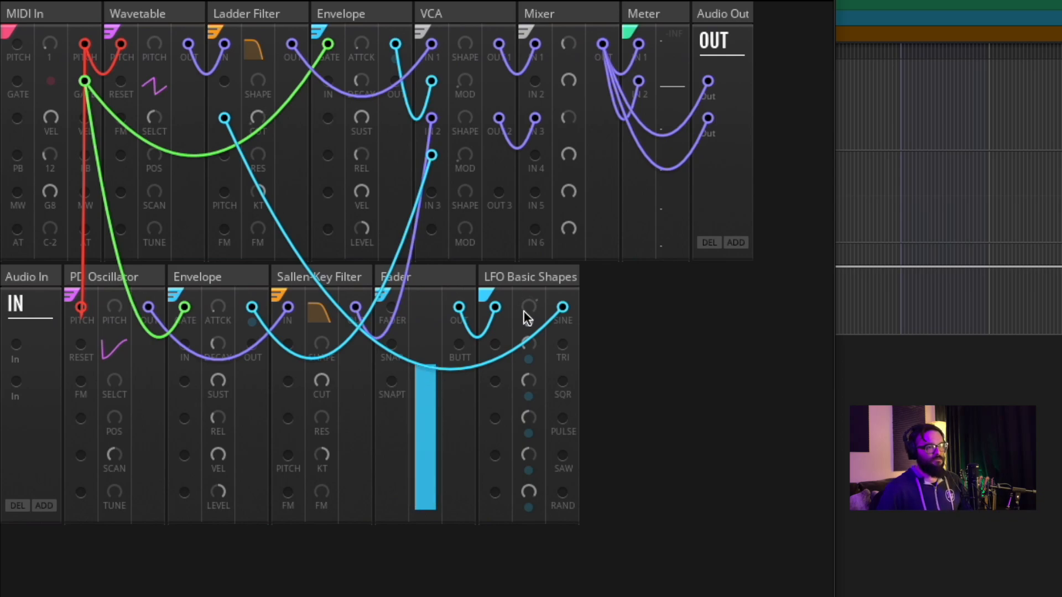
mouse_move(434, 391)
left_mouse_down()
mouse_move(405, 398)
mouse_move(403, 299)
mouse_move(406, 434)
mouse_move(403, 354)
mouse_move(412, 410)
mouse_move(424, 320)
mouse_move(417, 496)
mouse_move(419, 296)
mouse_move(438, 507)
mouse_move(418, 289)
mouse_move(410, 486)
mouse_move(414, 389)
left_mouse_up()
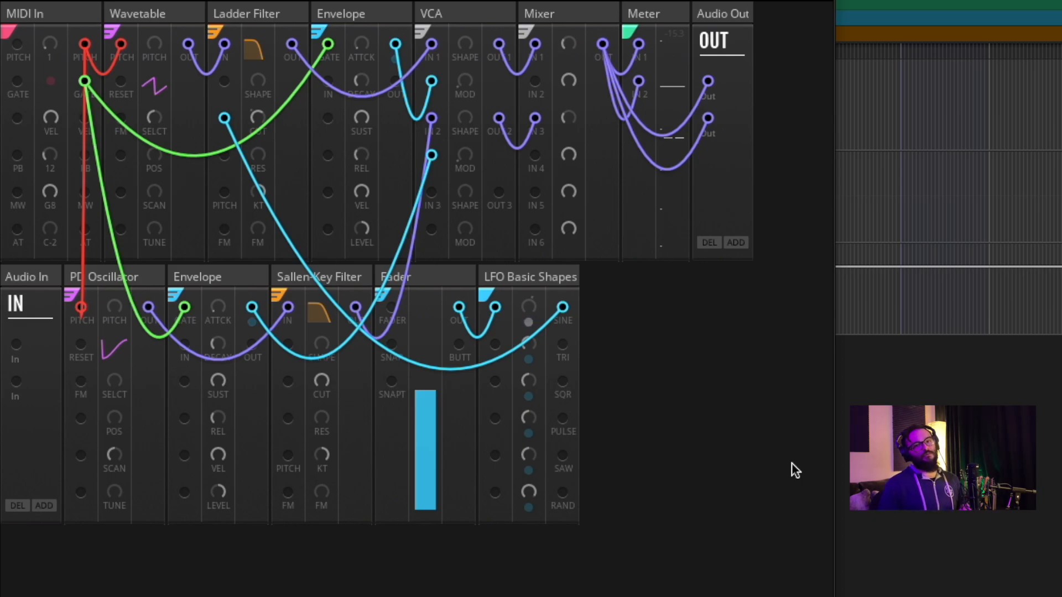
Step: Add the Nano Snapshots block and place it at the start of the second row, ahead of Audio In
type("Nano")
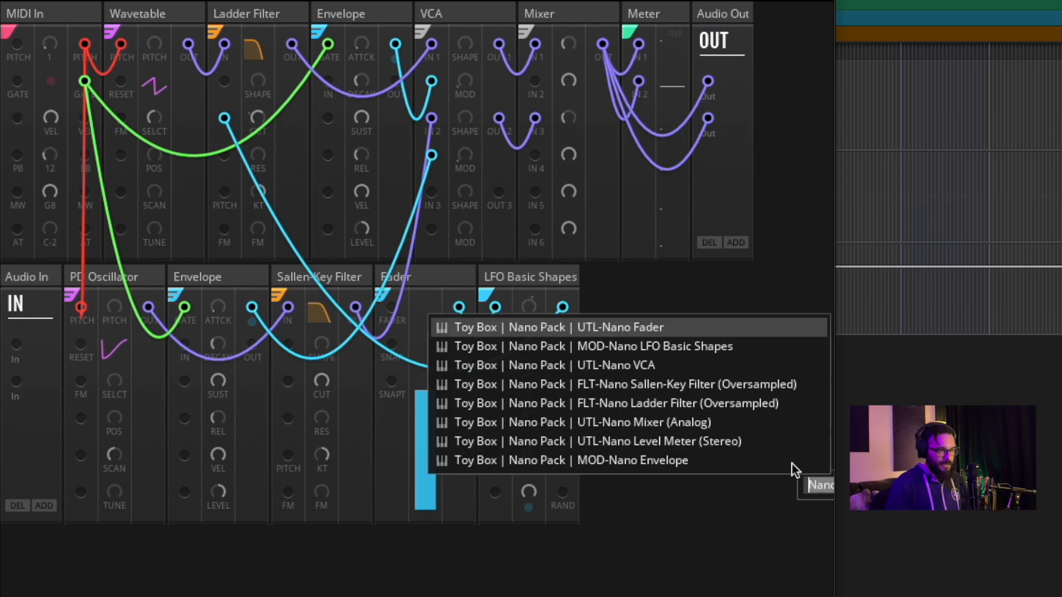
left_click(696, 415)
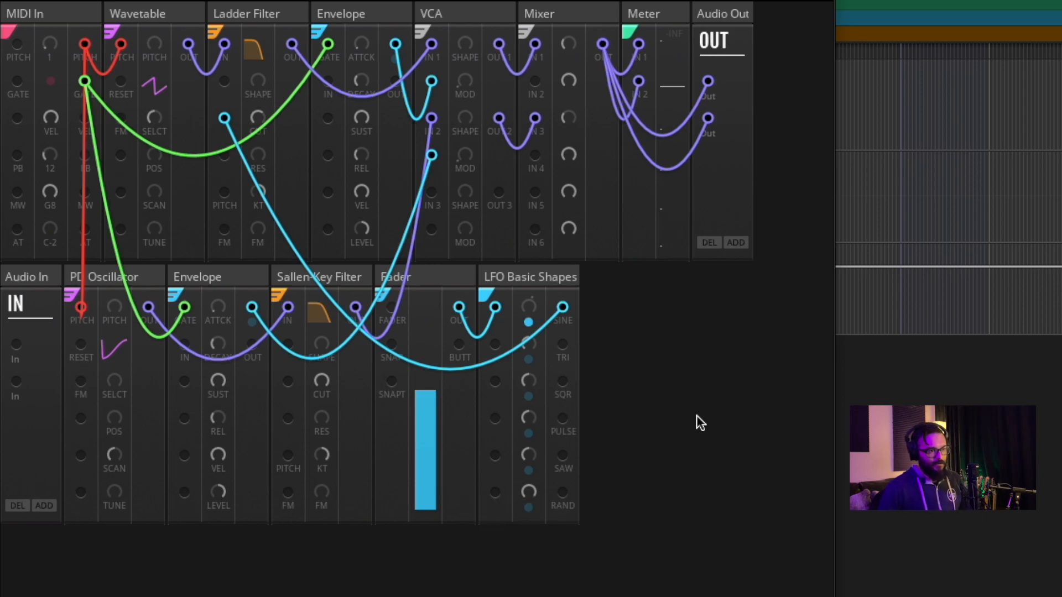
double_click(639, 399)
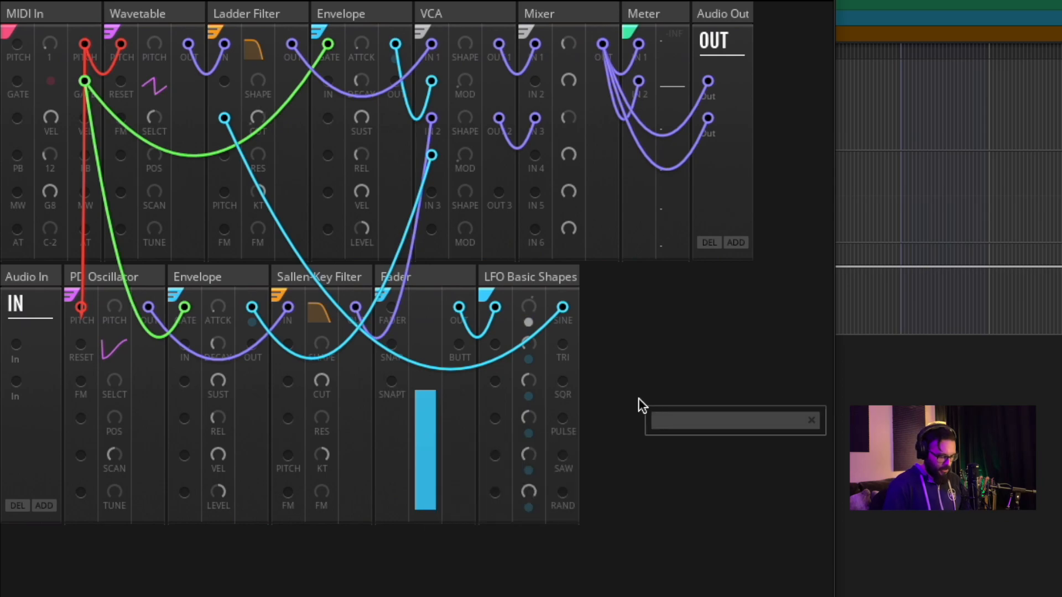
type("Snapshot")
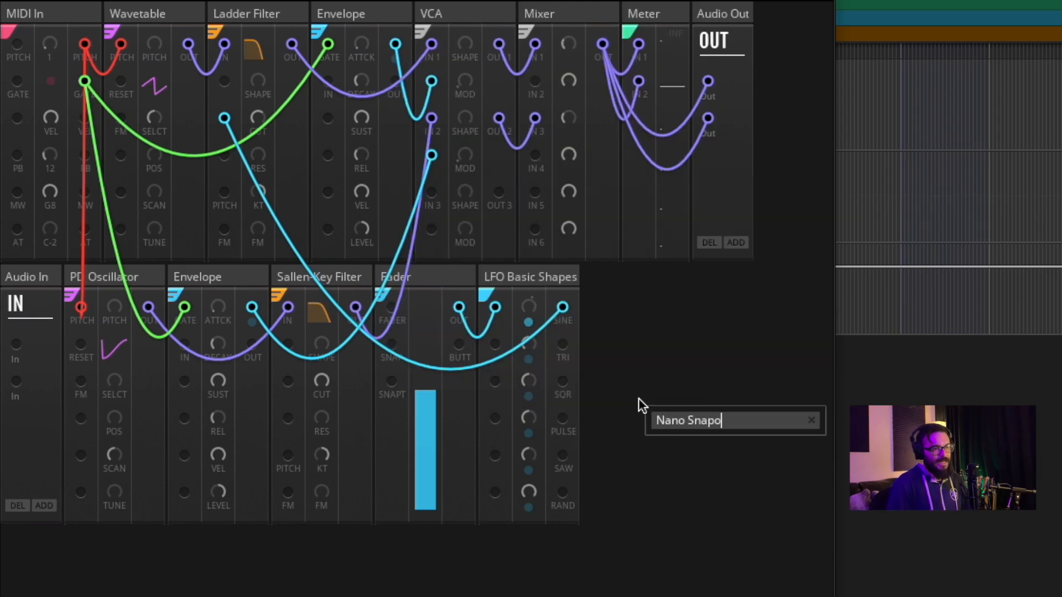
key("Down")
key("Down")
key("Down")
key("Down")
key("Down")
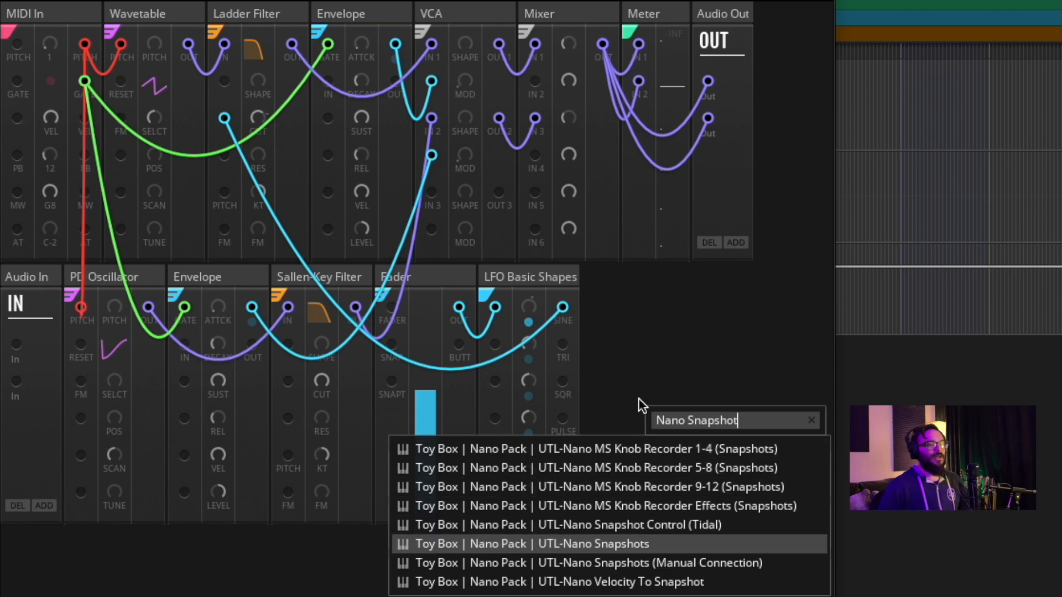
key("Return")
left_click_drag(634, 270, 22, 280)
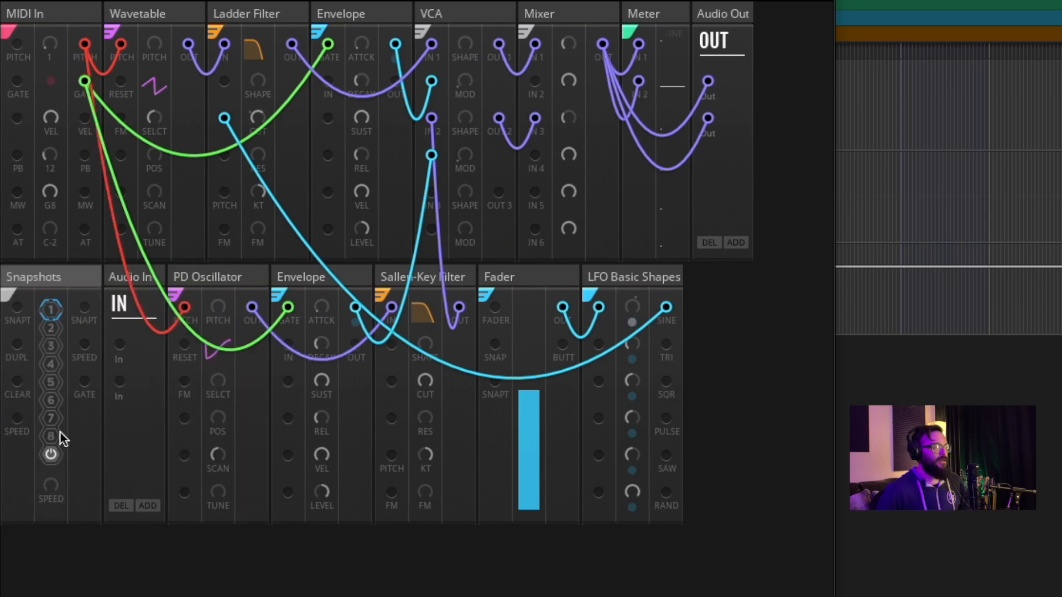
Step: Recall different slots between 1 and 8 on the Snapshots block to compare the settings stored in each
mouse_move(54, 430)
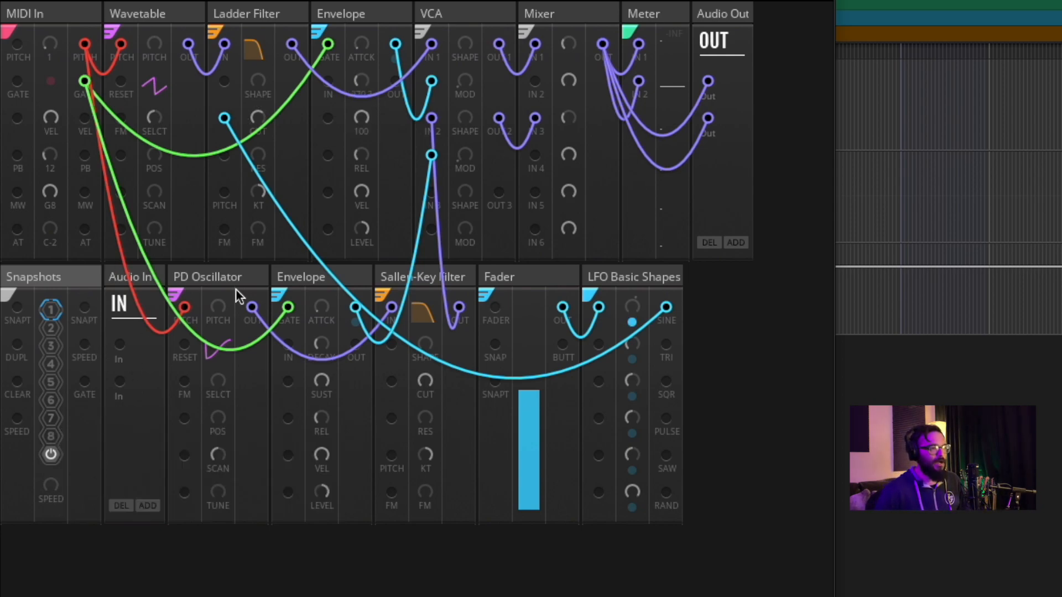
left_click(49, 330)
left_click(50, 345)
left_click(50, 364)
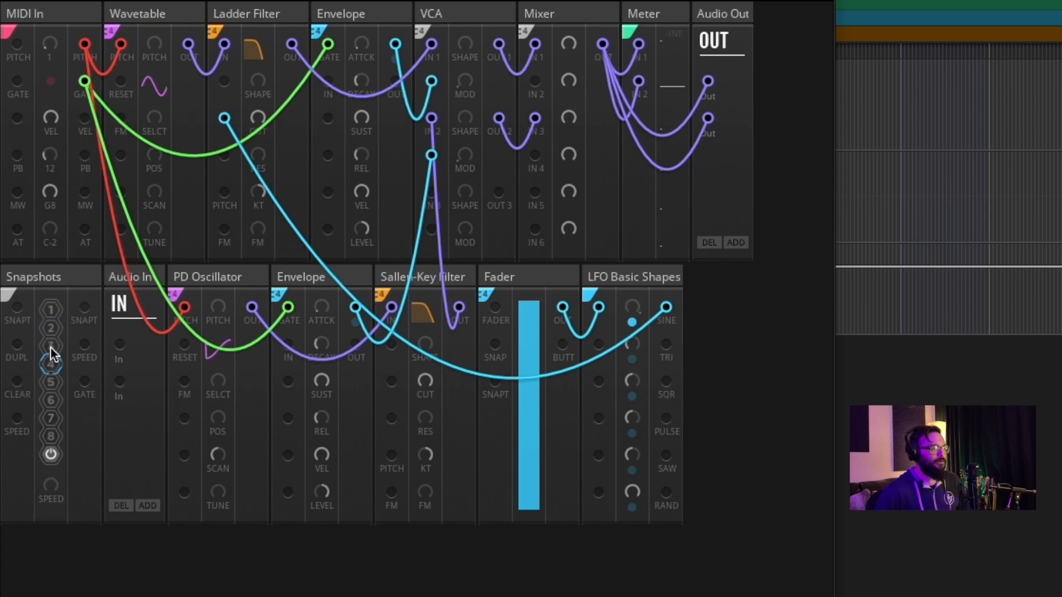
left_click(50, 382)
left_click(50, 400)
left_click(51, 436)
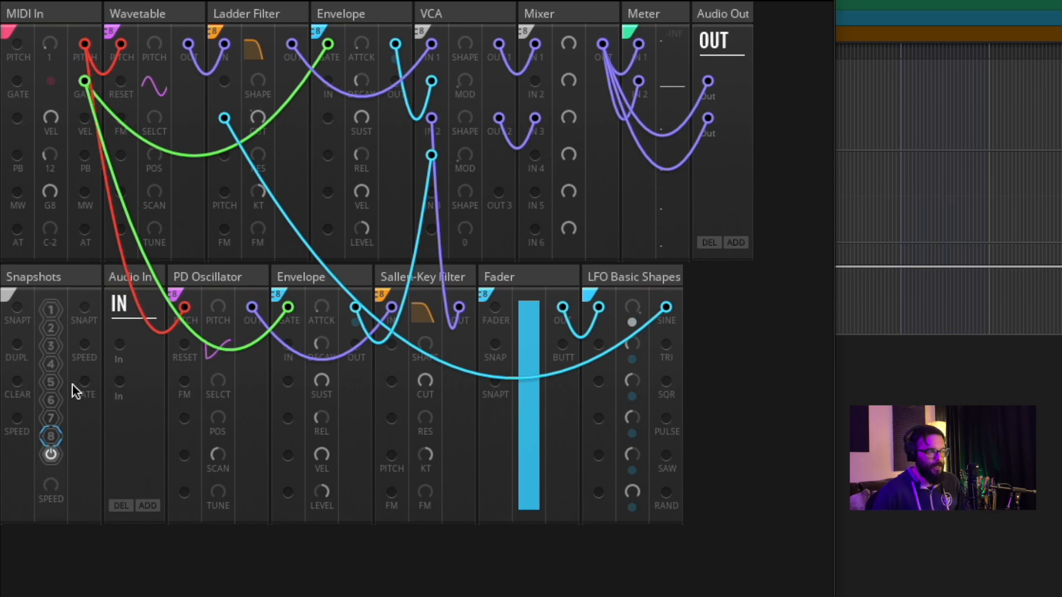
left_click(49, 365)
left_click(48, 310)
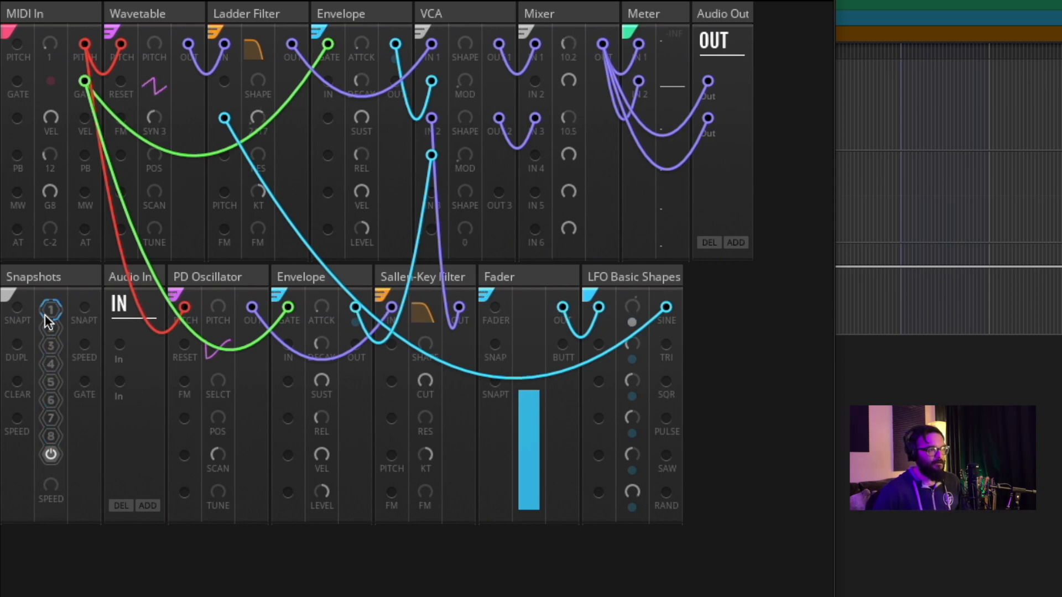
left_click(52, 331)
left_click(53, 358)
left_click(52, 394)
left_click(53, 341)
left_click(53, 330)
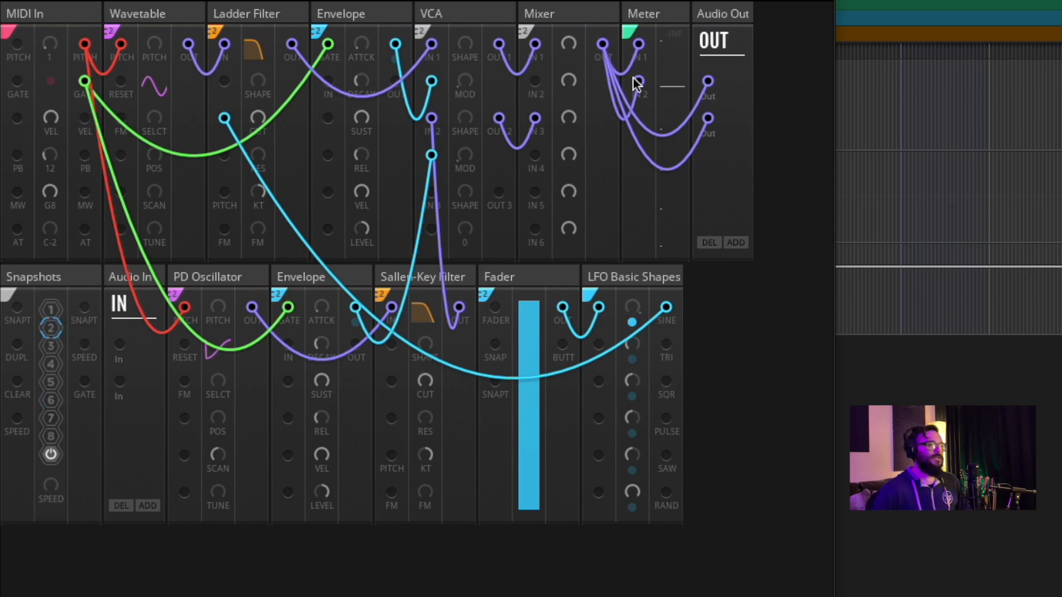
left_click(50, 309)
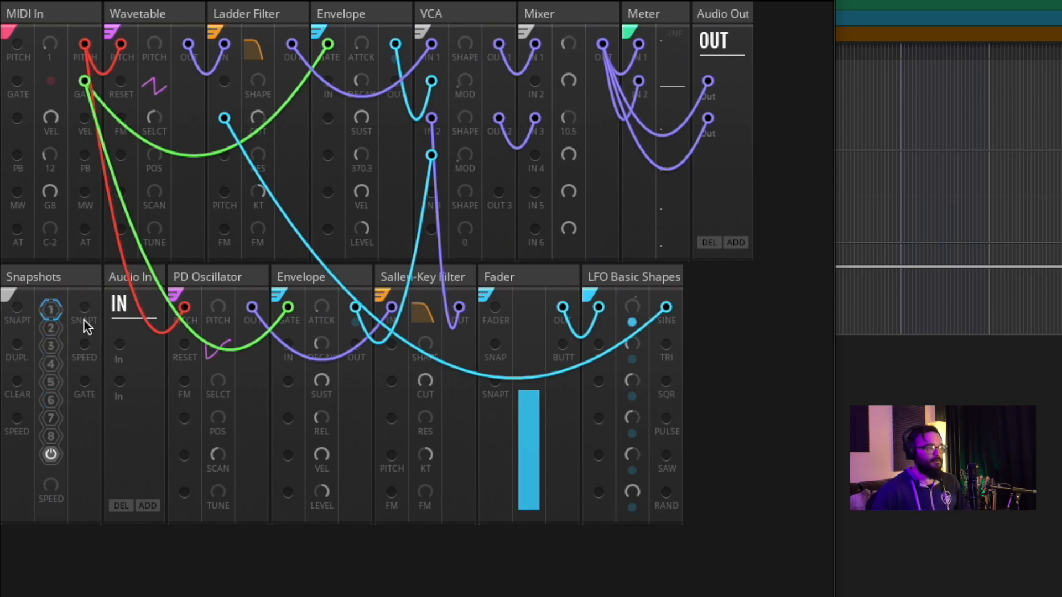
left_click(52, 327)
left_click(50, 400)
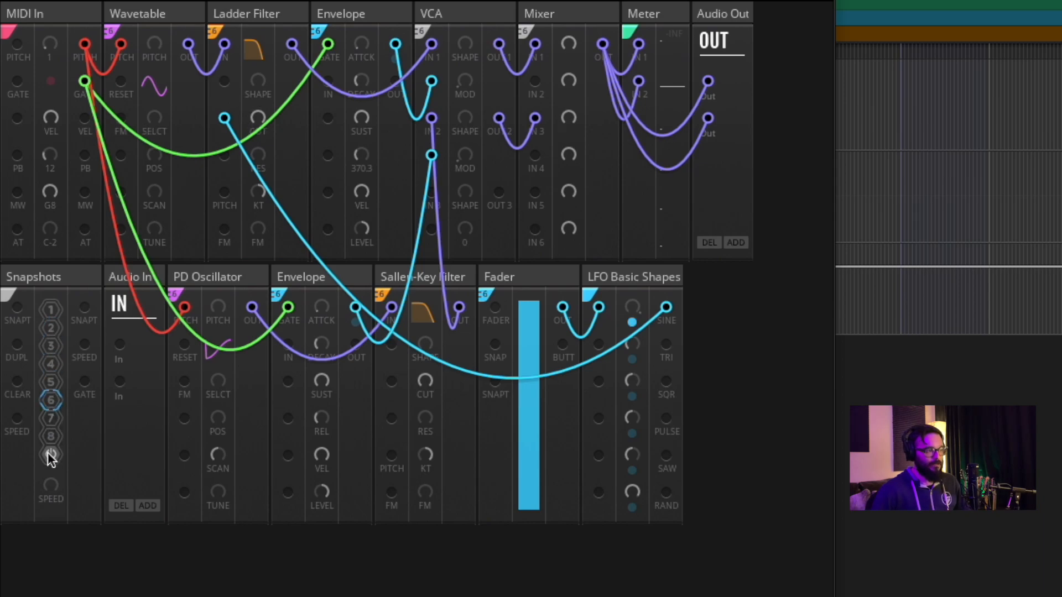
Step: Recall snapshot 1, duplicate it across slots 2 through 8, and check several of the copies
left_click(50, 310)
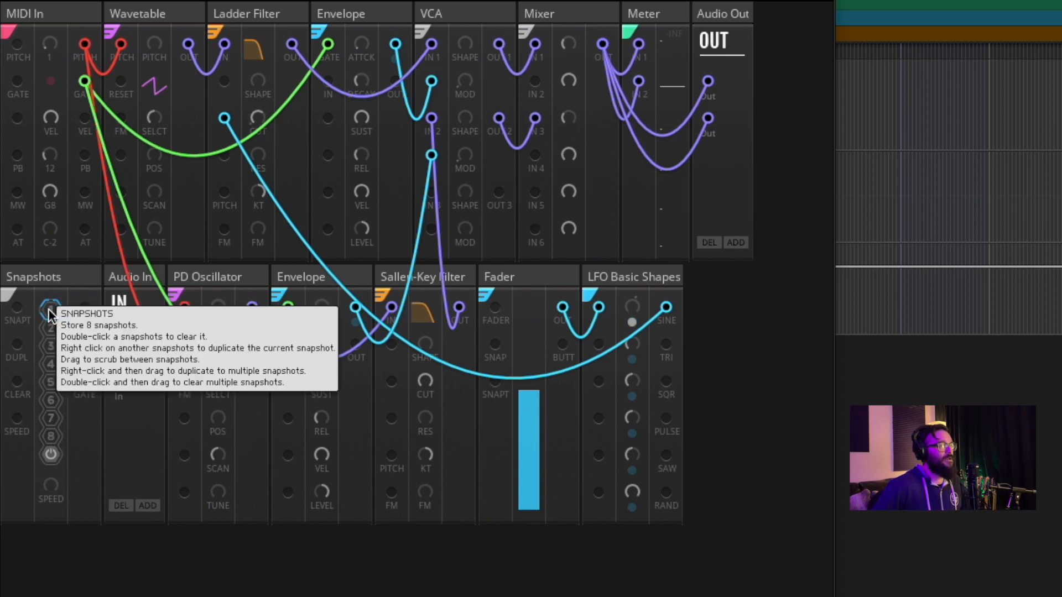
left_click(50, 436)
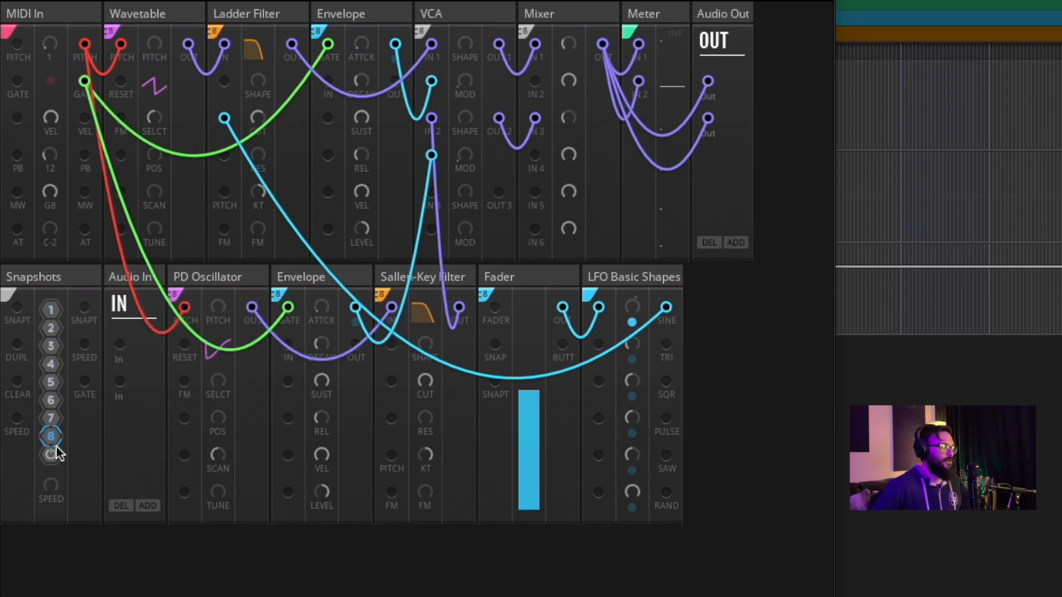
left_click(50, 382)
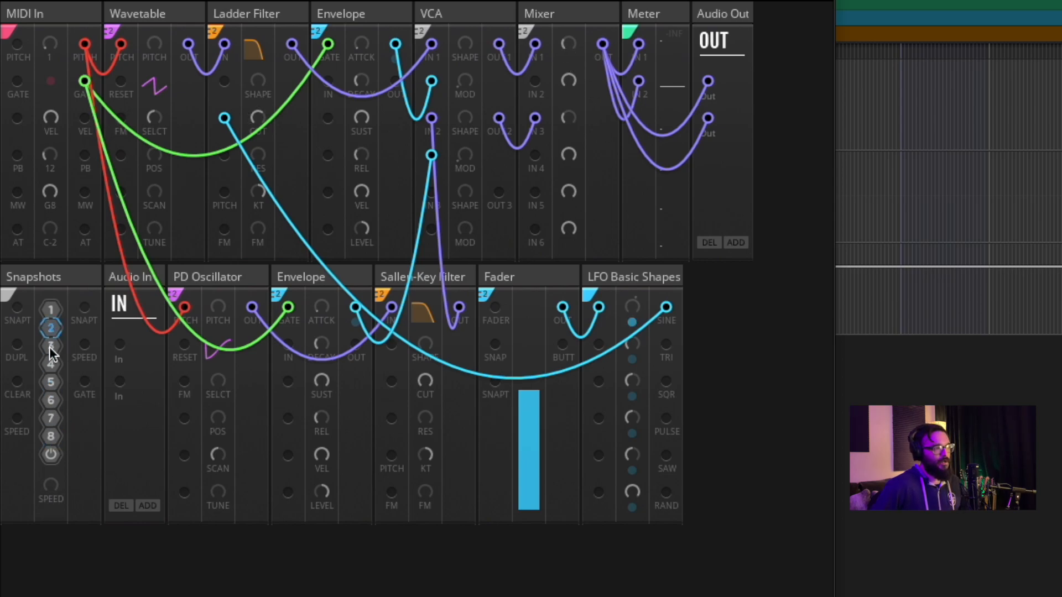
left_click(51, 436)
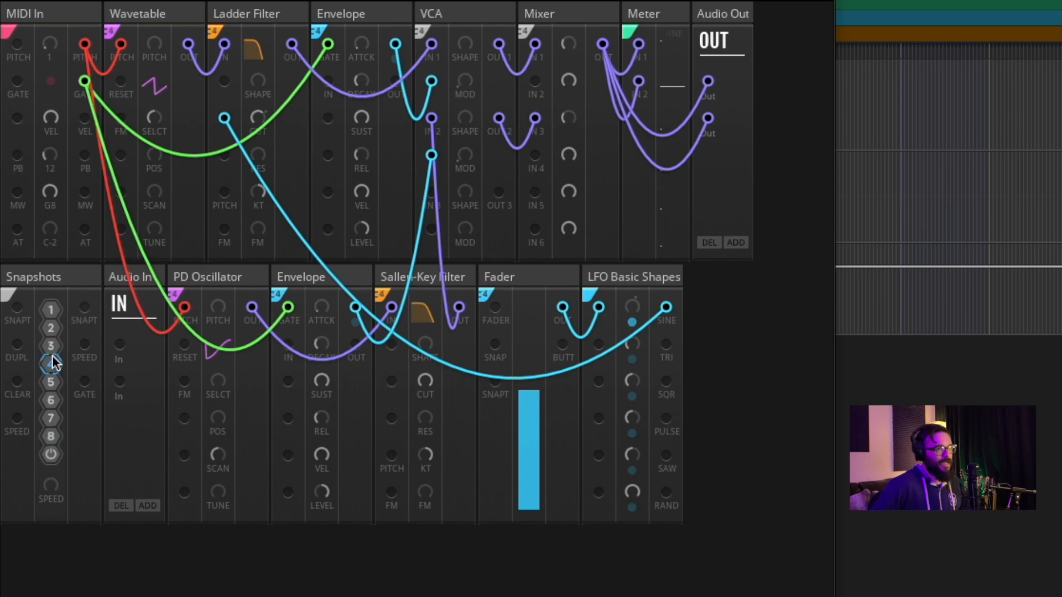
left_click(50, 329)
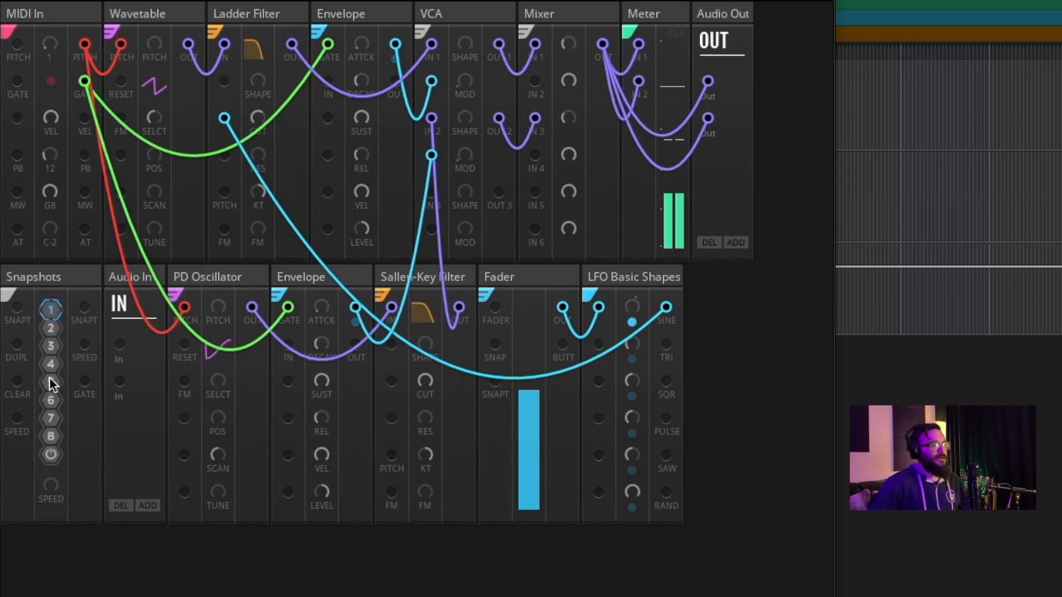
Step: Recall snapshot 2 and raise the Wavetable block's Select and Pos knobs to give it a different waveform
left_click(51, 345)
left_click(51, 329)
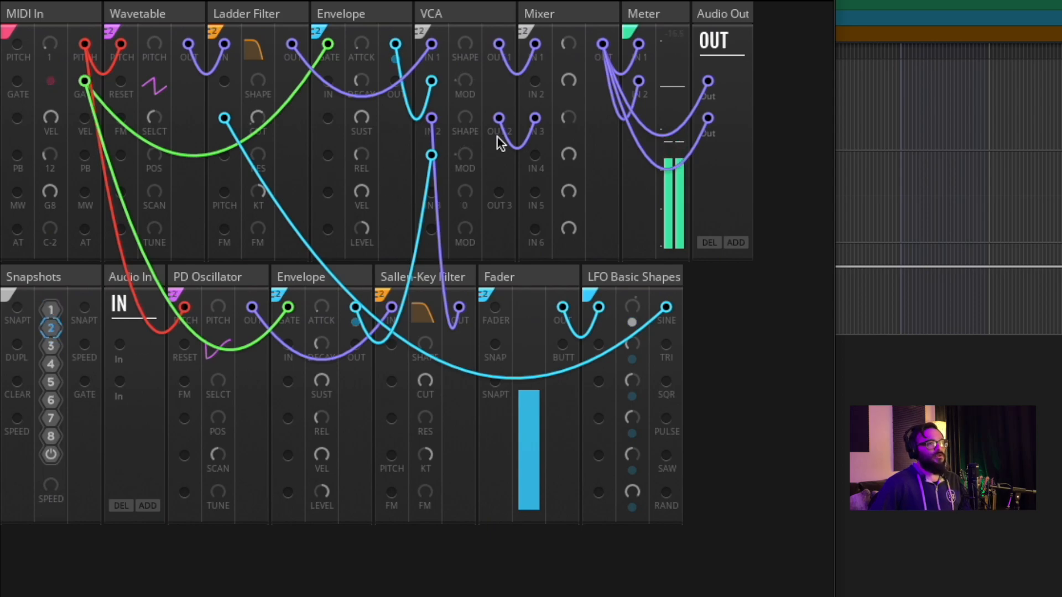
left_click_drag(157, 114, 159, 32)
left_click_drag(154, 155, 154, 115)
left_click_drag(155, 155, 153, 0)
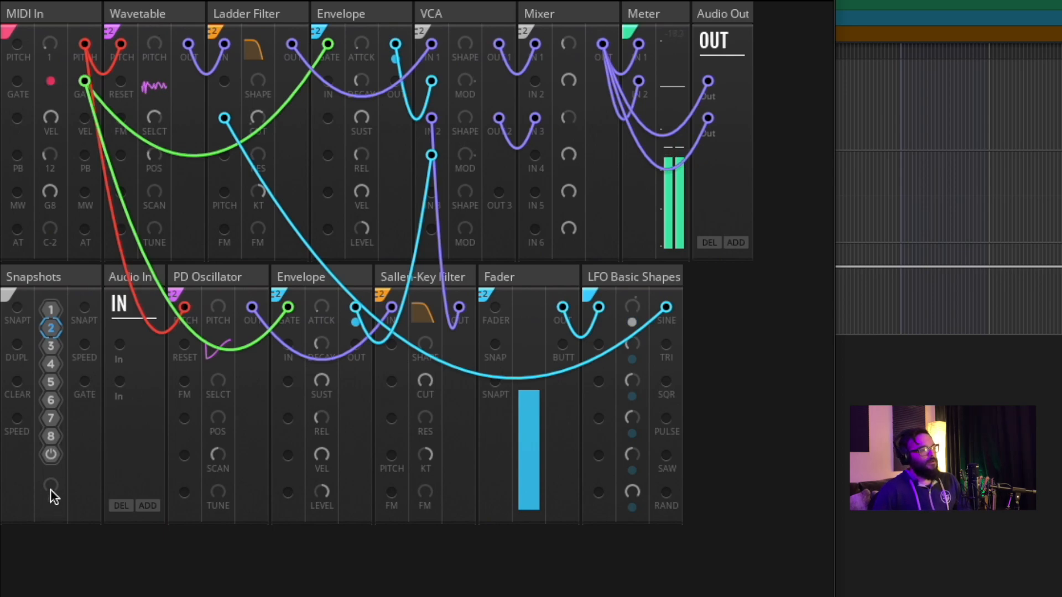
Step: Switch between snapshots 1, 2 and the neighbouring slots to compare how the two wavetable sounds play
left_click(50, 310)
left_click(53, 329)
left_click(53, 311)
left_click(57, 330)
left_click(54, 362)
left_click(53, 331)
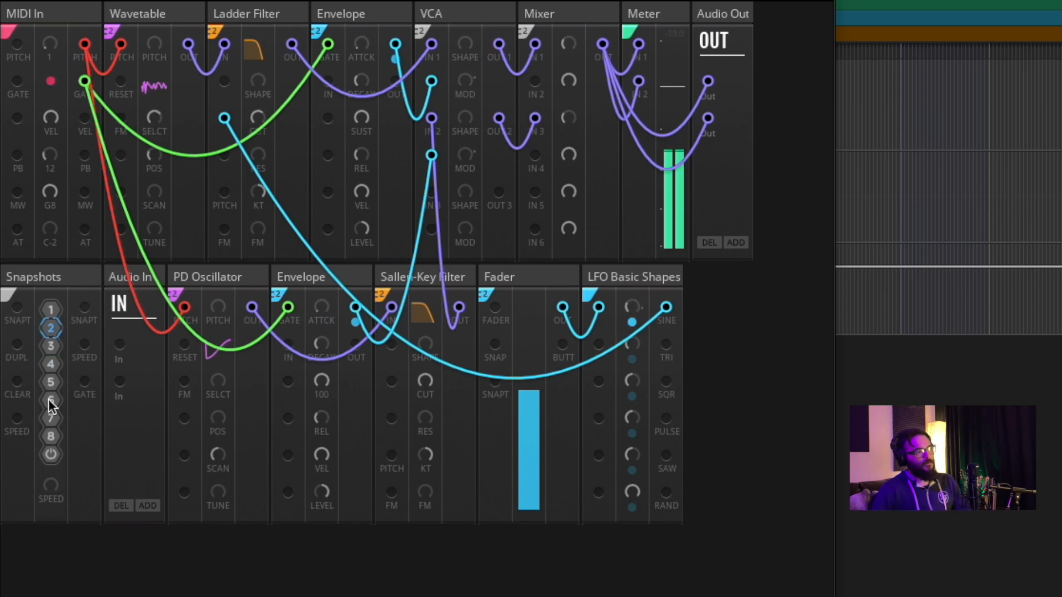
left_click(55, 311)
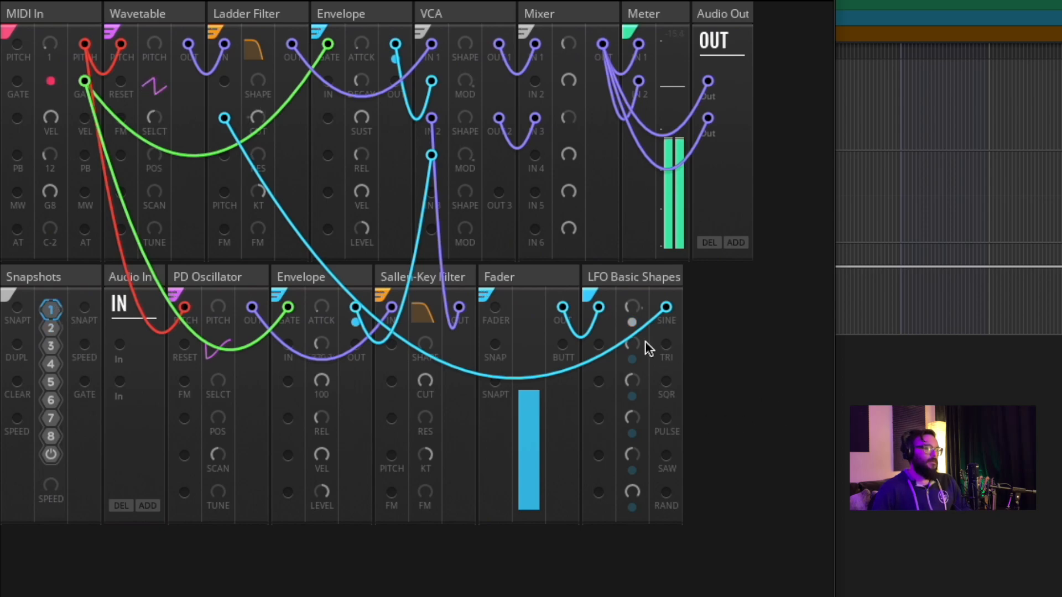
left_click(51, 328)
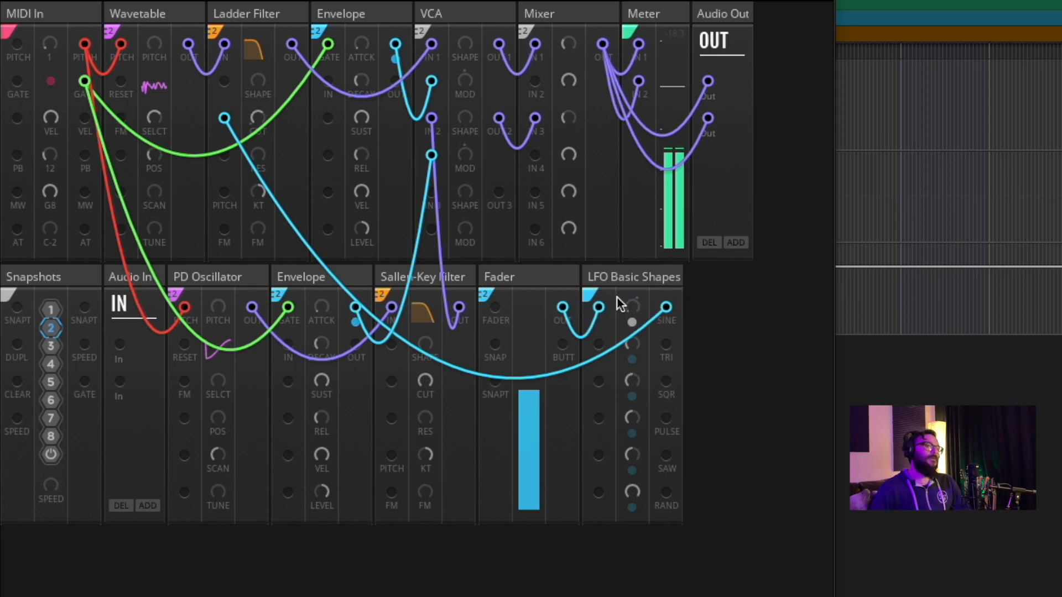
left_click(49, 344)
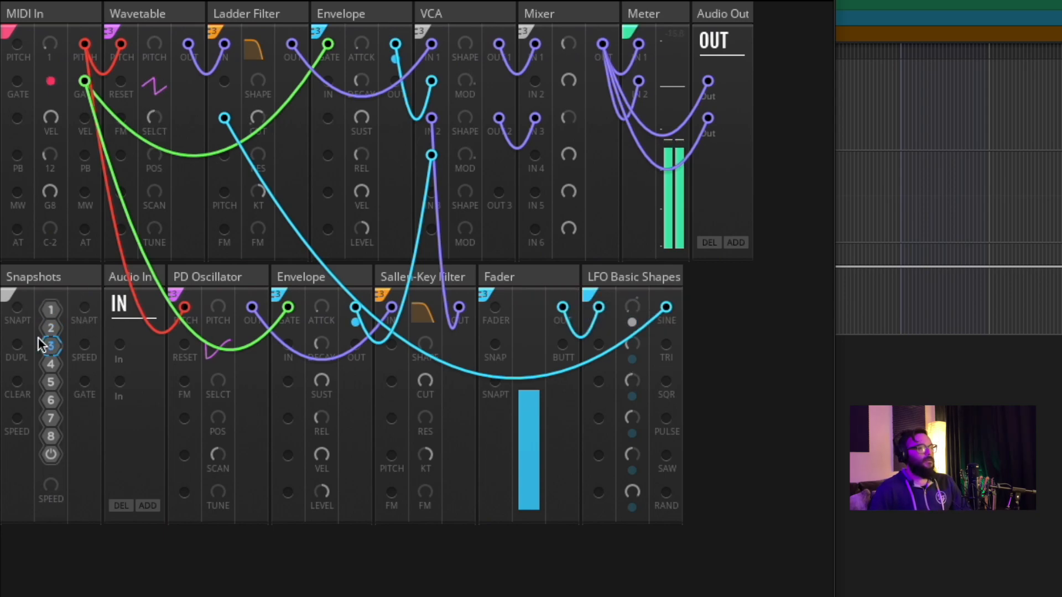
left_click(48, 325)
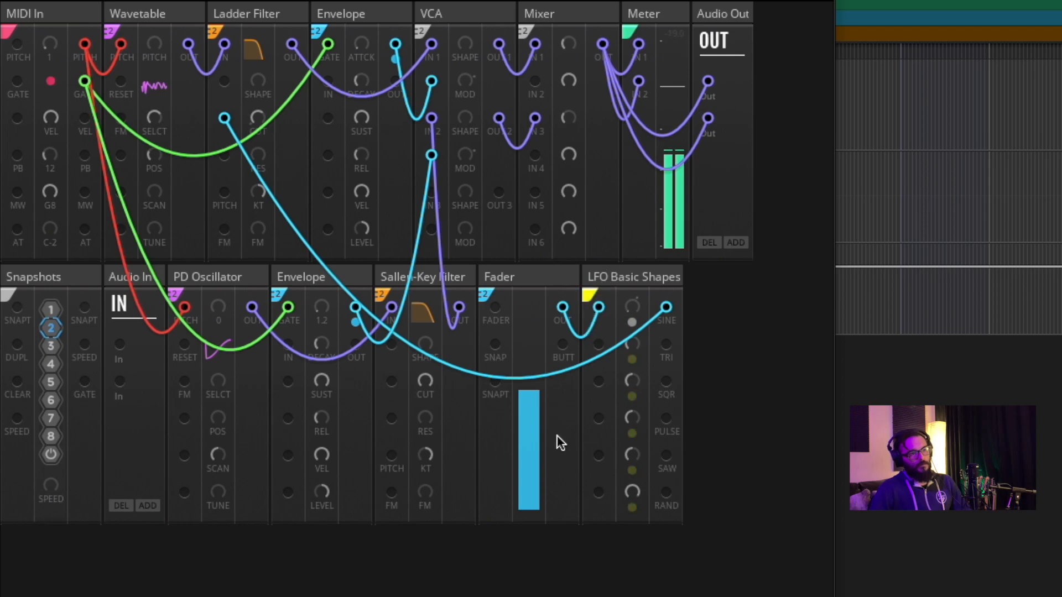
Step: Scrub through the snapshot slots from 1 to 7 to hear the transitions between them
left_click(48, 309)
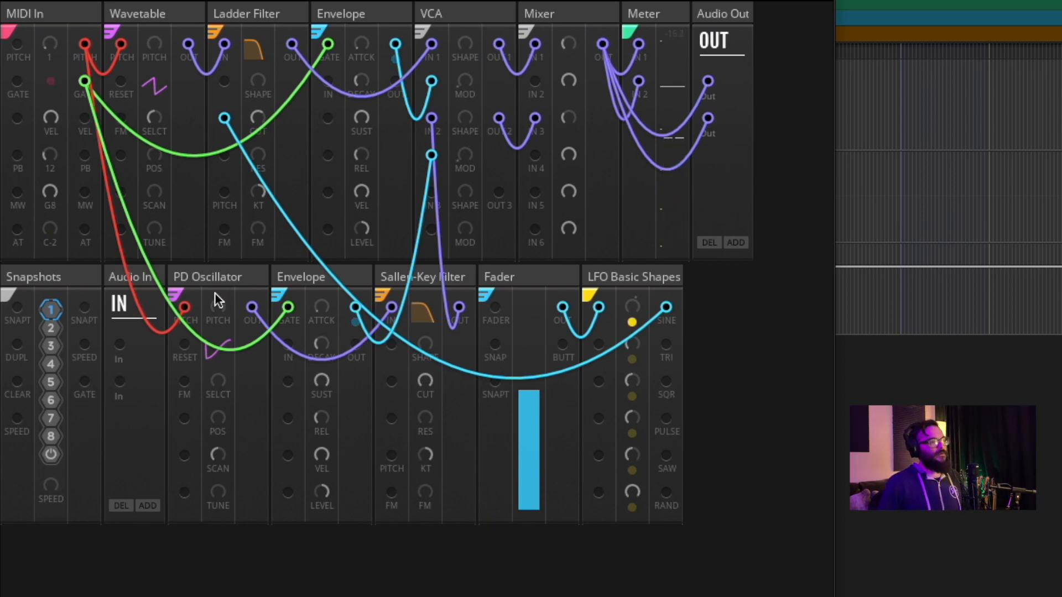
left_click(53, 349)
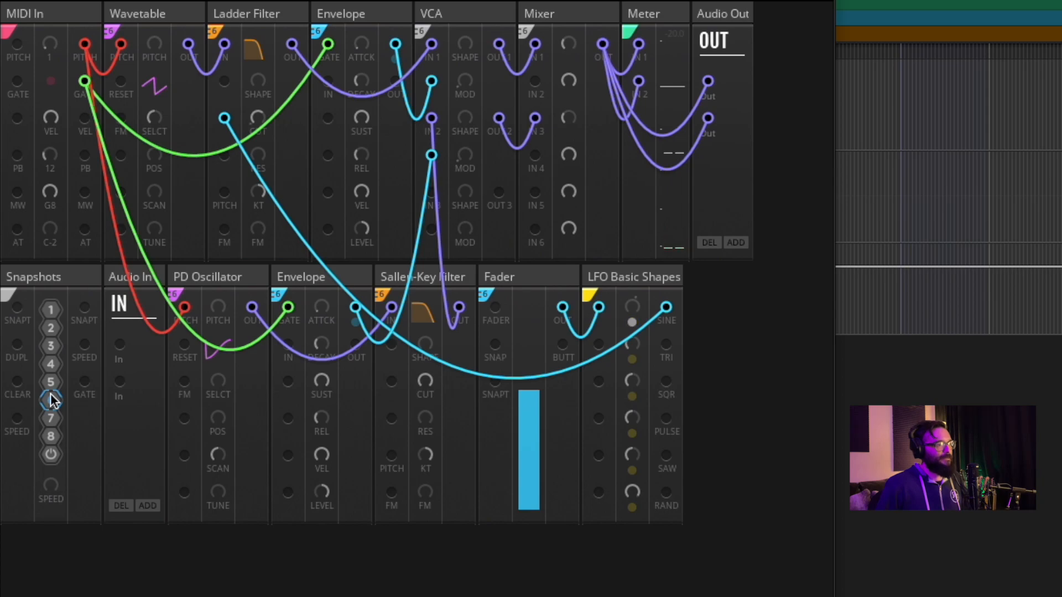
left_click(51, 329)
left_click_drag(53, 334, 52, 410)
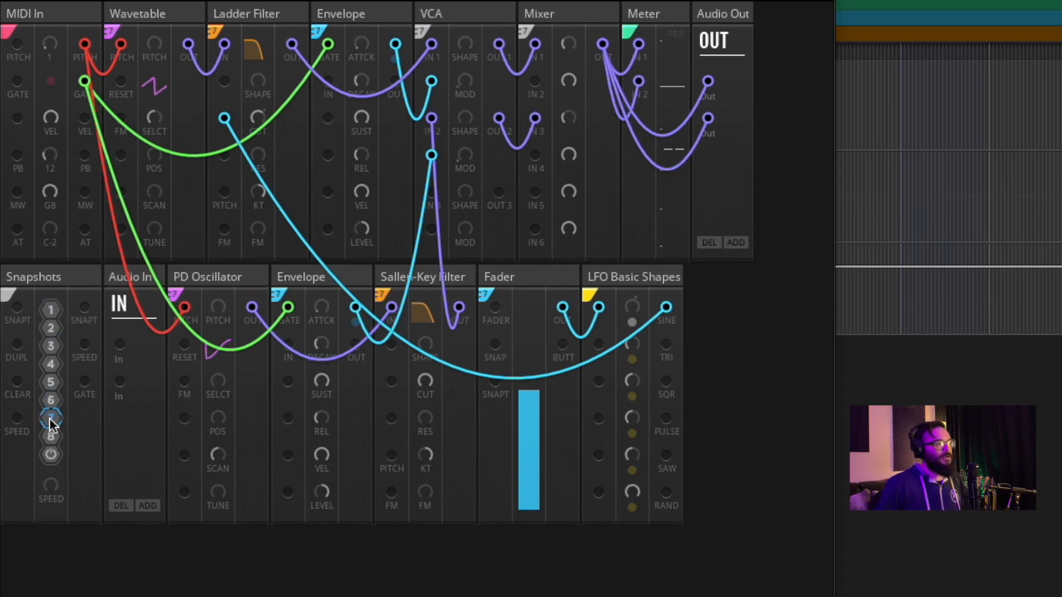
left_click(53, 329)
left_click(52, 363)
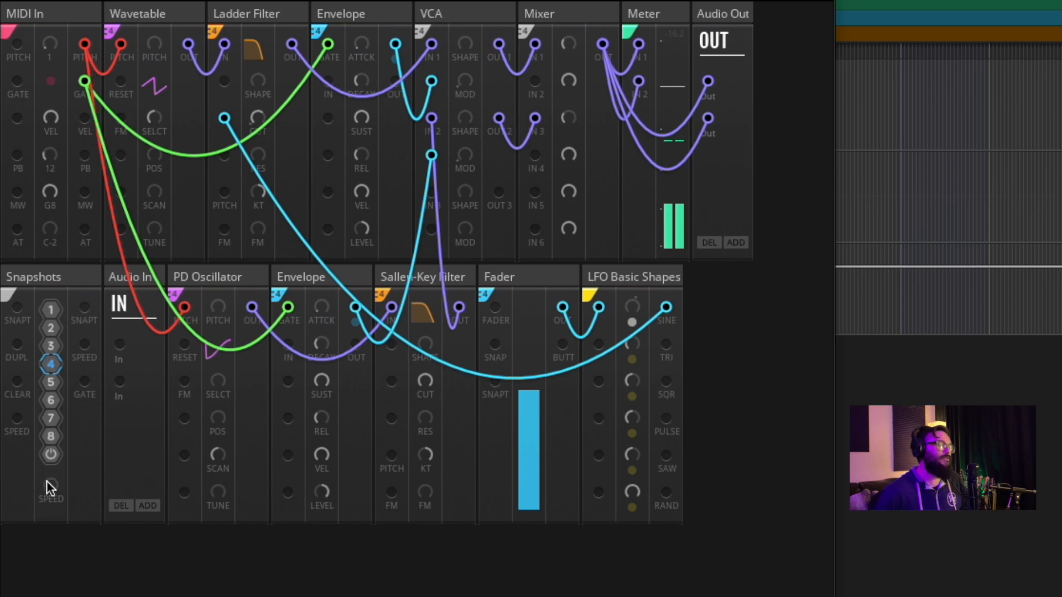
Step: Raise the Snapshots block's Speed to 4.42 and morph between snapshots 1 and 2
left_click(50, 310)
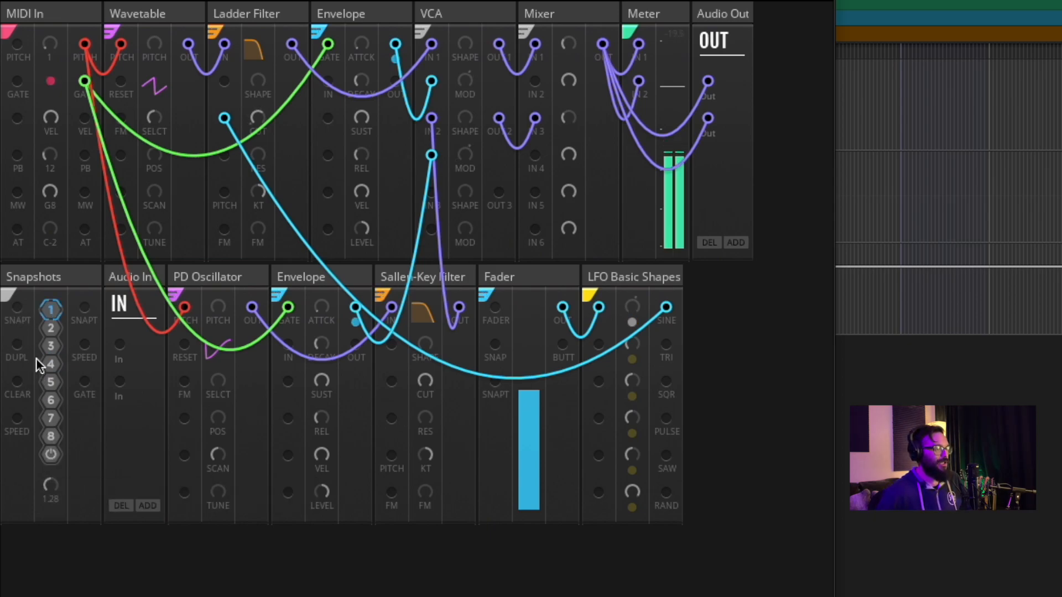
left_click(48, 327)
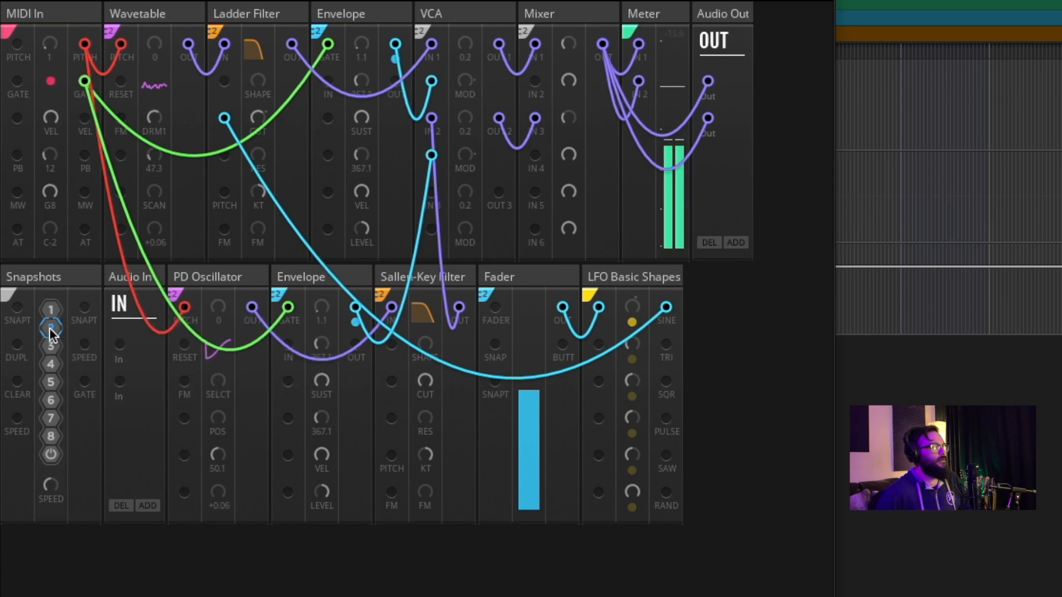
left_click(51, 311)
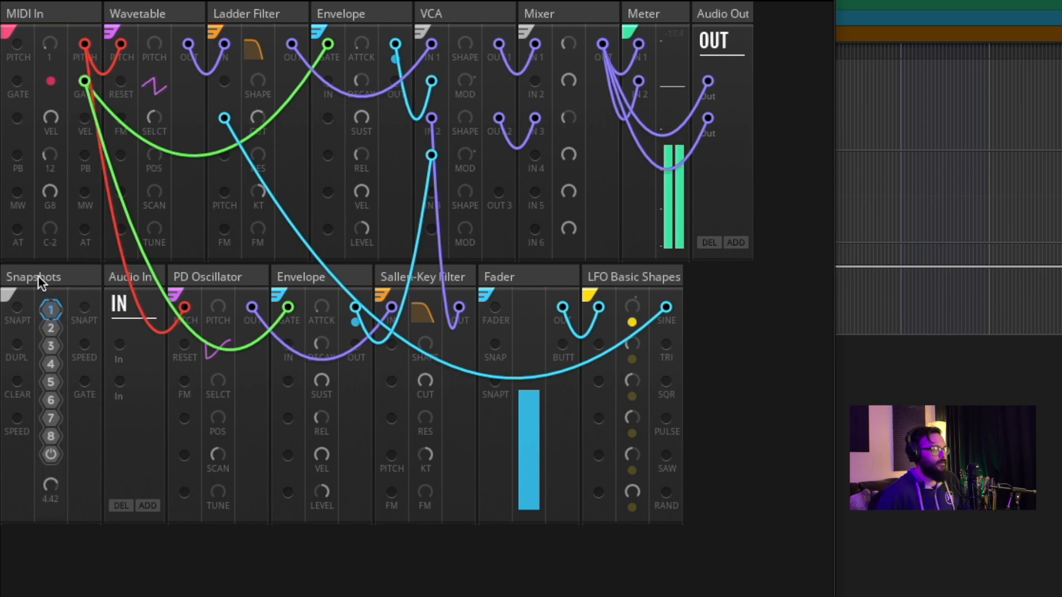
Step: In snapshot 2, lower the Fader to just over one third, and recall snapshot 1 for comparison
left_click(52, 326)
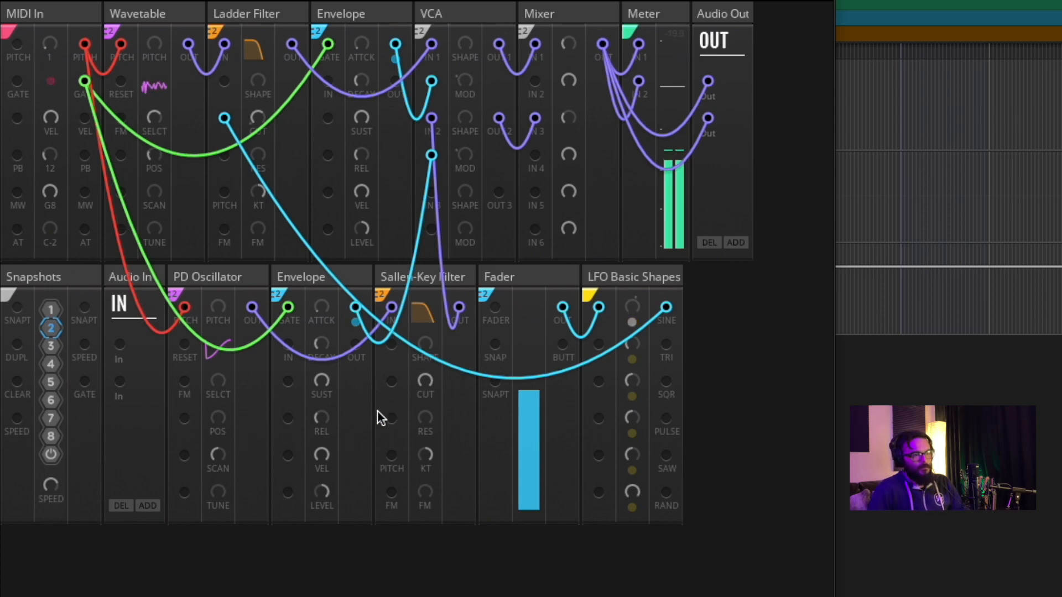
left_click_drag(520, 406, 498, 436)
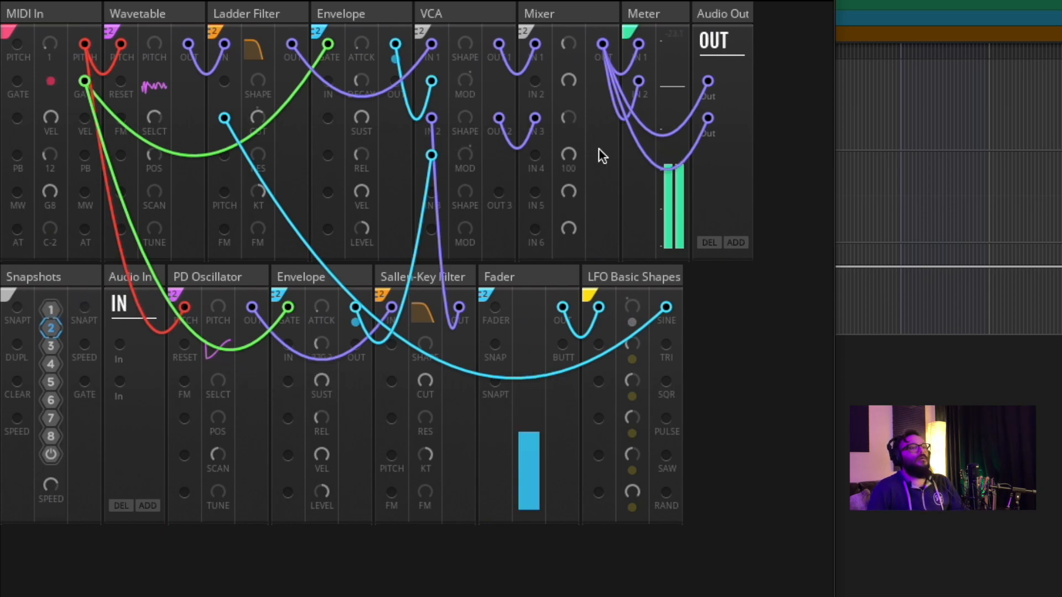
left_click(50, 310)
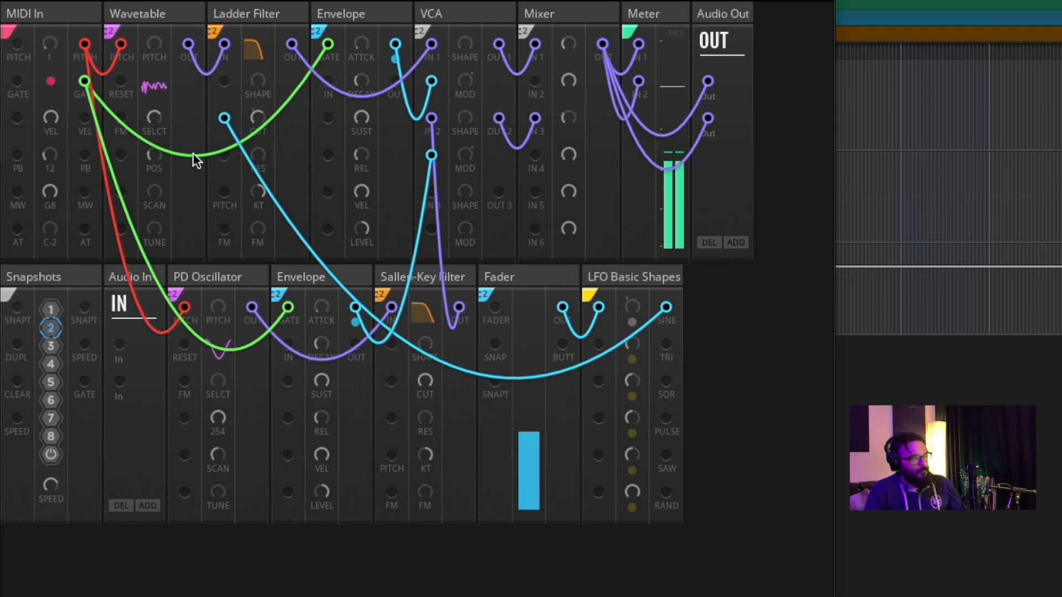
Step: Recall snapshot 1 for comparison, return to snapshot 2, and raise its Fader to about four fifths
left_click(51, 310)
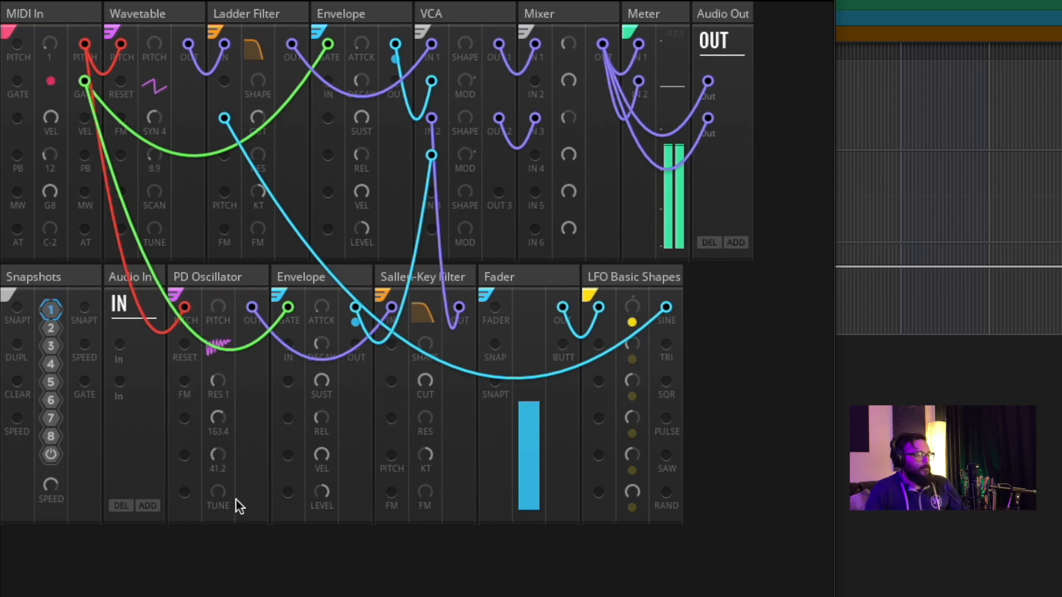
left_click(51, 327)
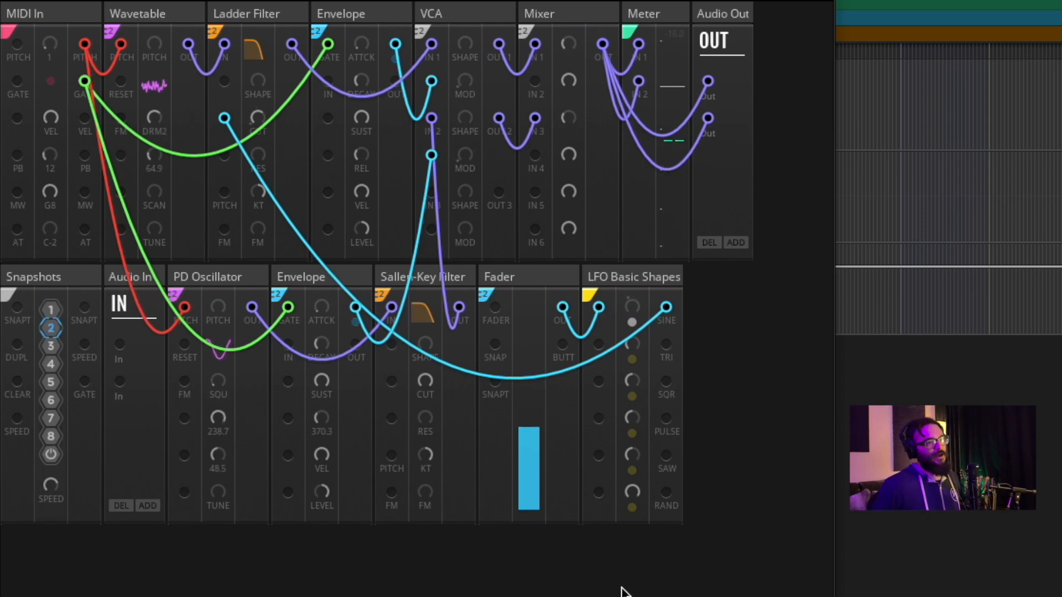
left_click_drag(527, 451, 526, 343)
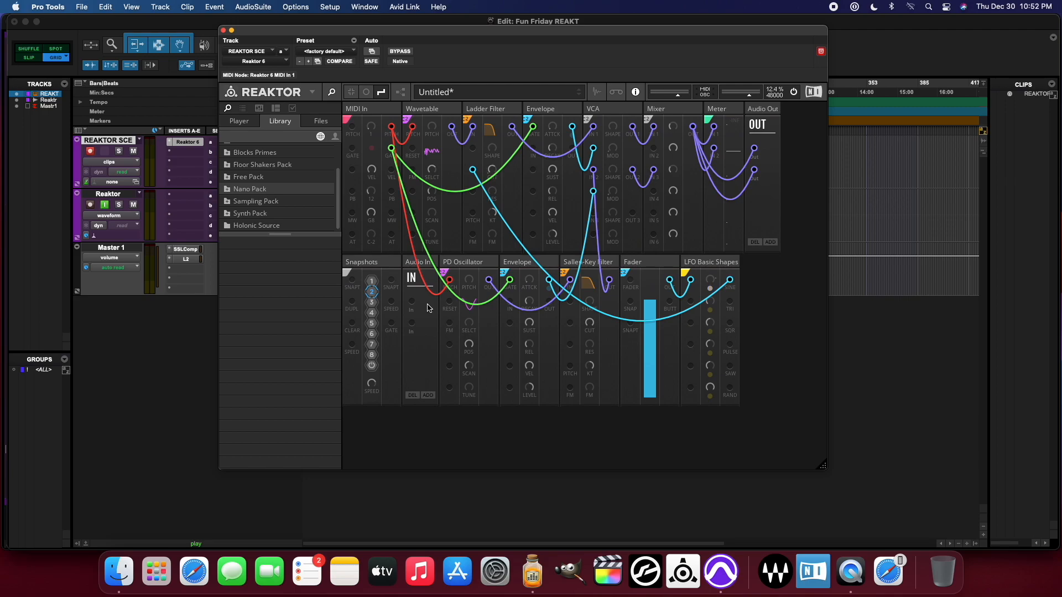
Step: Morph back and forth between snapshots 1 and 2 to hear the effect of the raised Fader
left_click(373, 281)
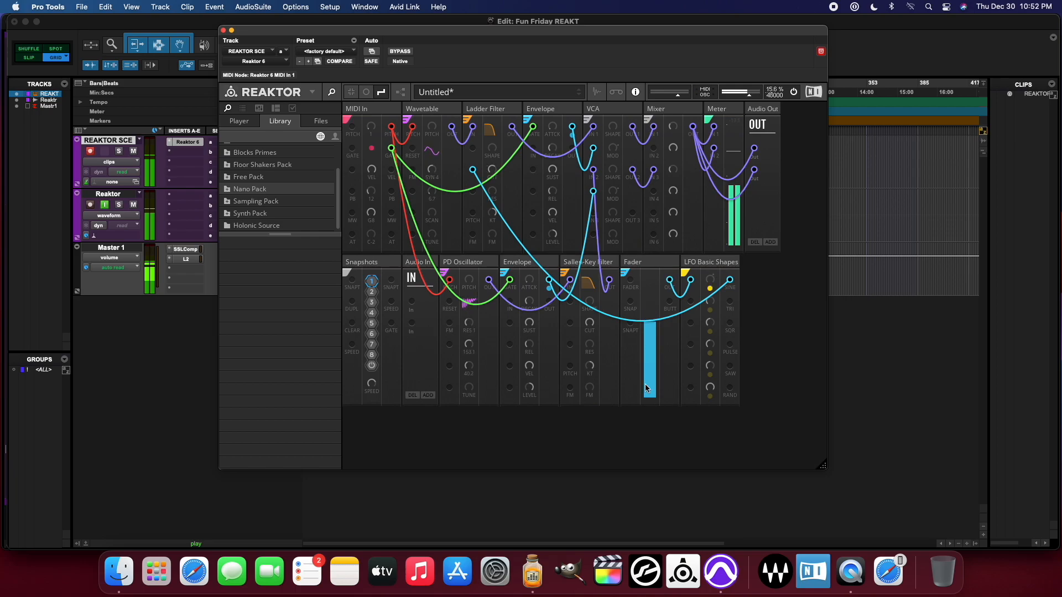
left_click(371, 292)
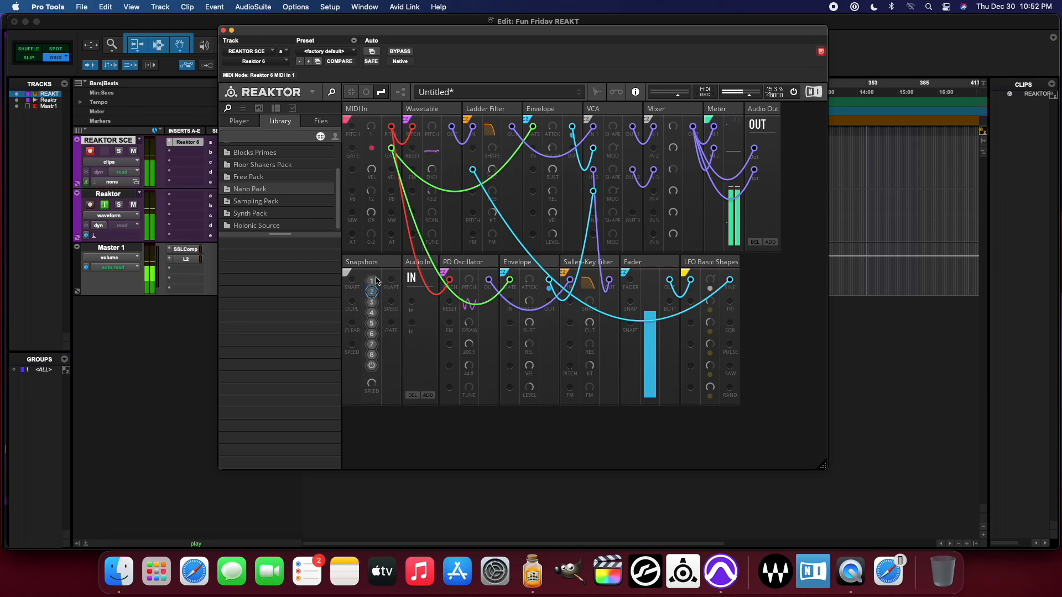
left_click(367, 281)
left_click(372, 292)
left_click(348, 281)
left_click(371, 283)
left_click(371, 283)
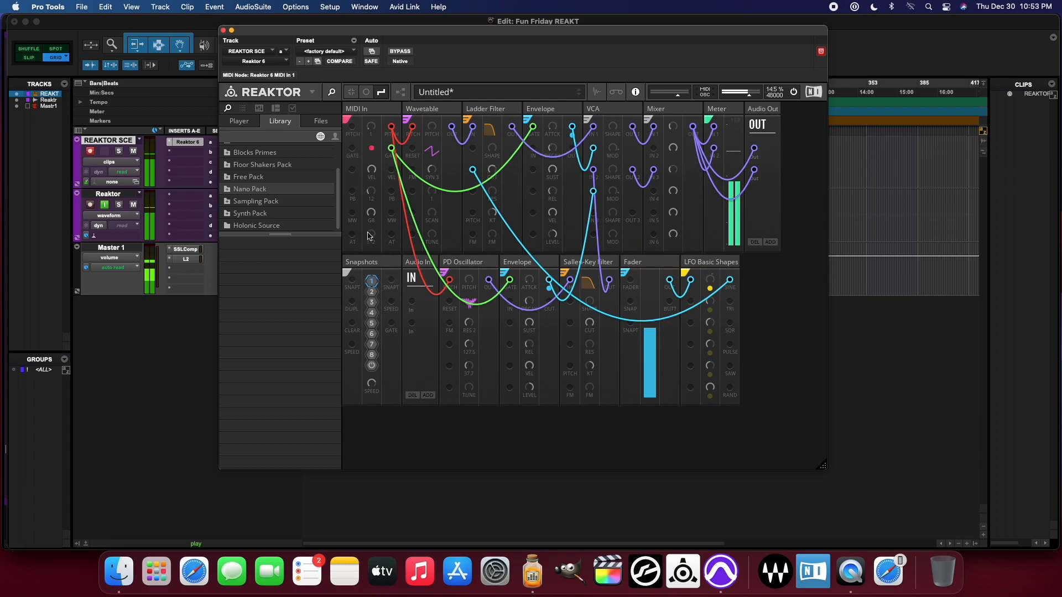
Step: In snapshot 1, lower the Fader to about one sixth, and morph to snapshot 2 and back
left_click_drag(655, 335, 645, 383)
left_click(376, 294)
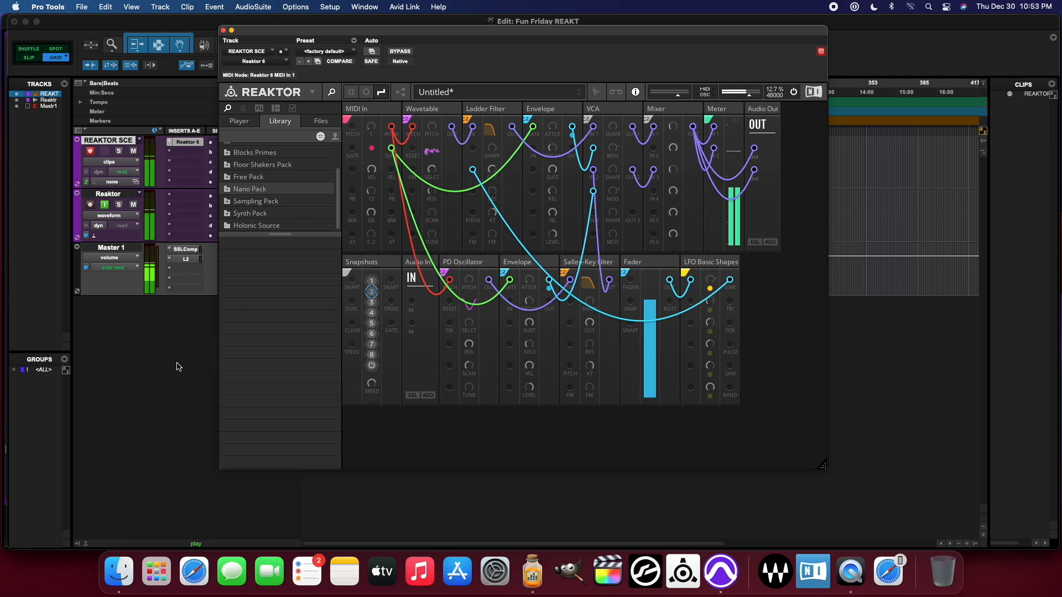
left_click(372, 282)
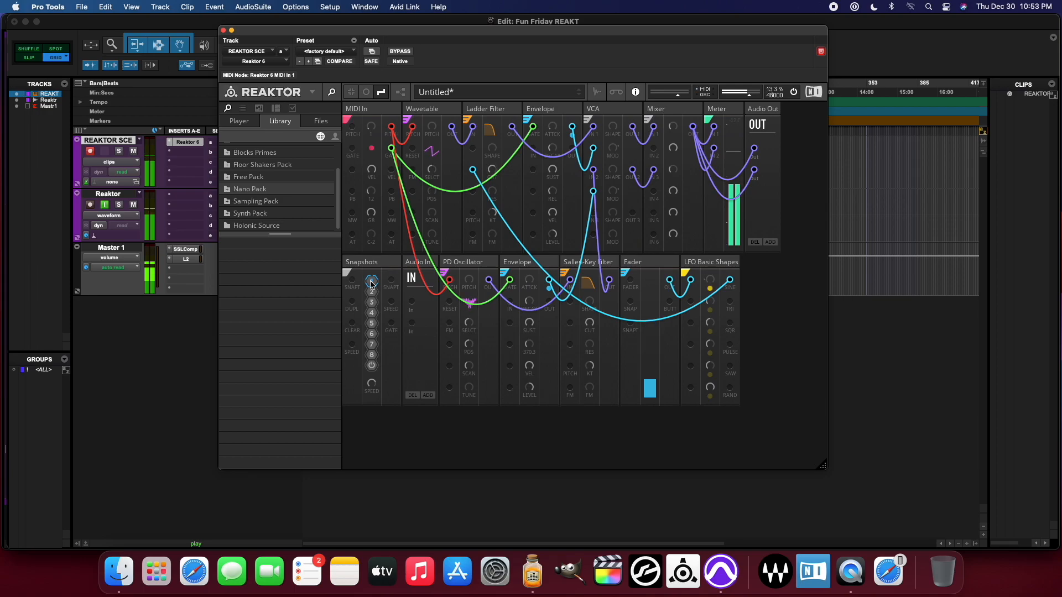
left_click(371, 292)
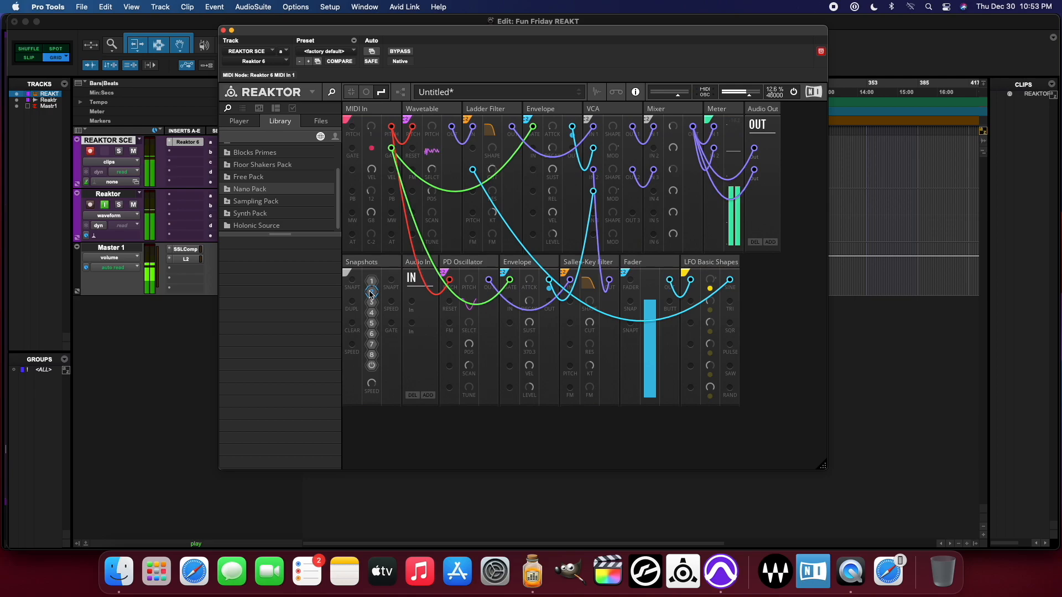
left_click(371, 281)
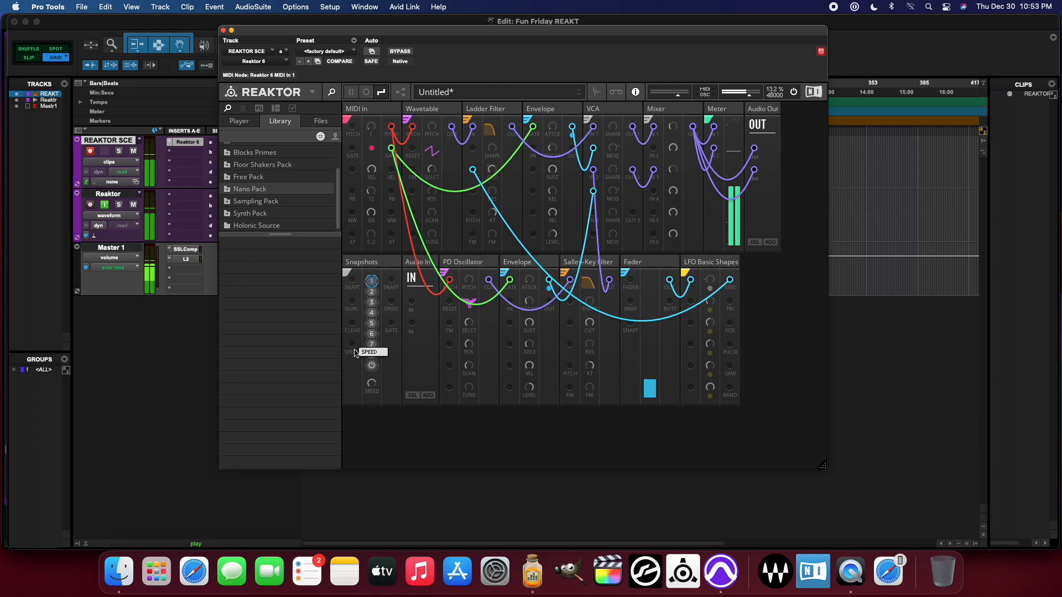
Step: Alternate rapidly between snapshots 1 and 2, with brief switches to slot 3, to play the interrupted morphs
left_click(375, 292)
left_click(374, 280)
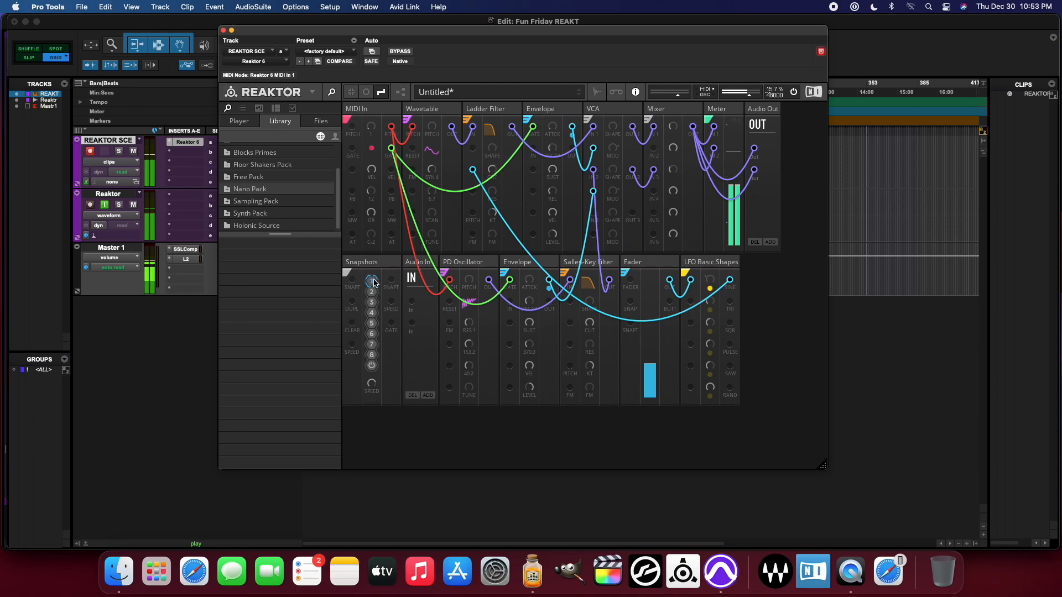
left_click(374, 294)
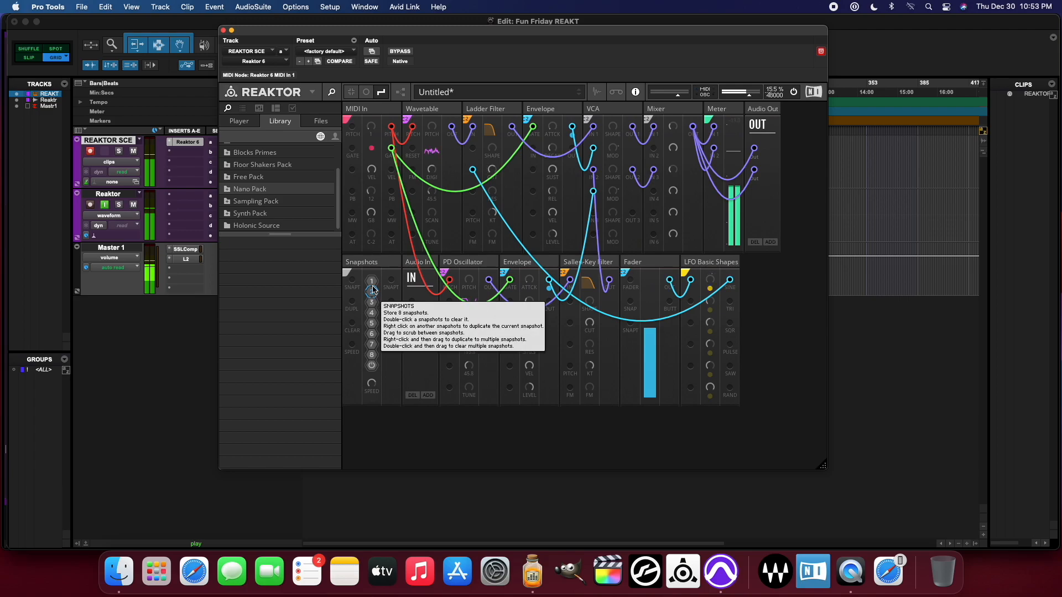
left_click(371, 279)
left_click(371, 292)
left_click(373, 280)
left_click(371, 292)
left_click(371, 282)
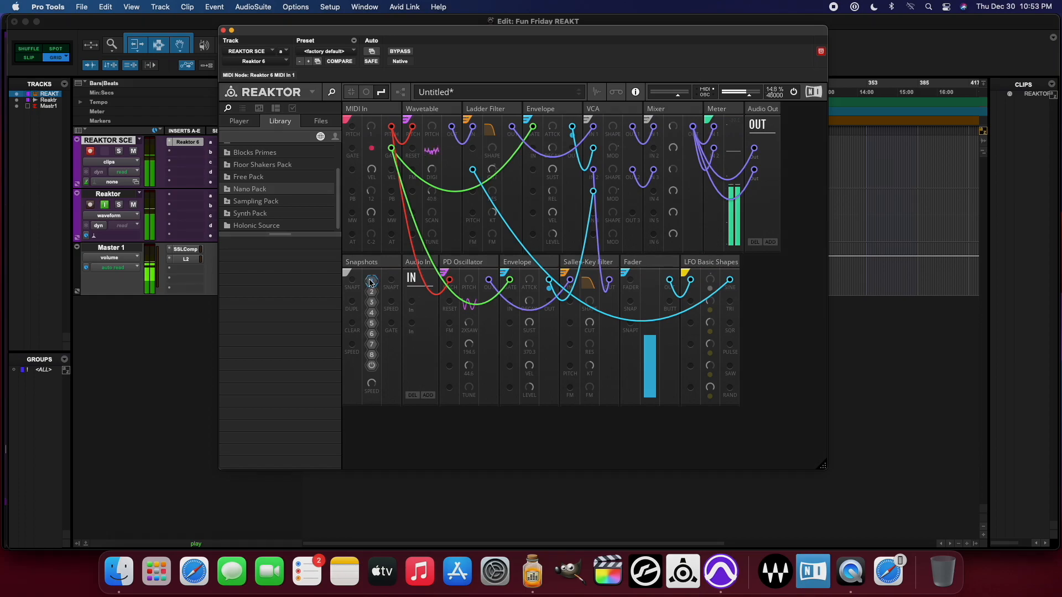
left_click(372, 302)
left_click(372, 281)
left_click(372, 291)
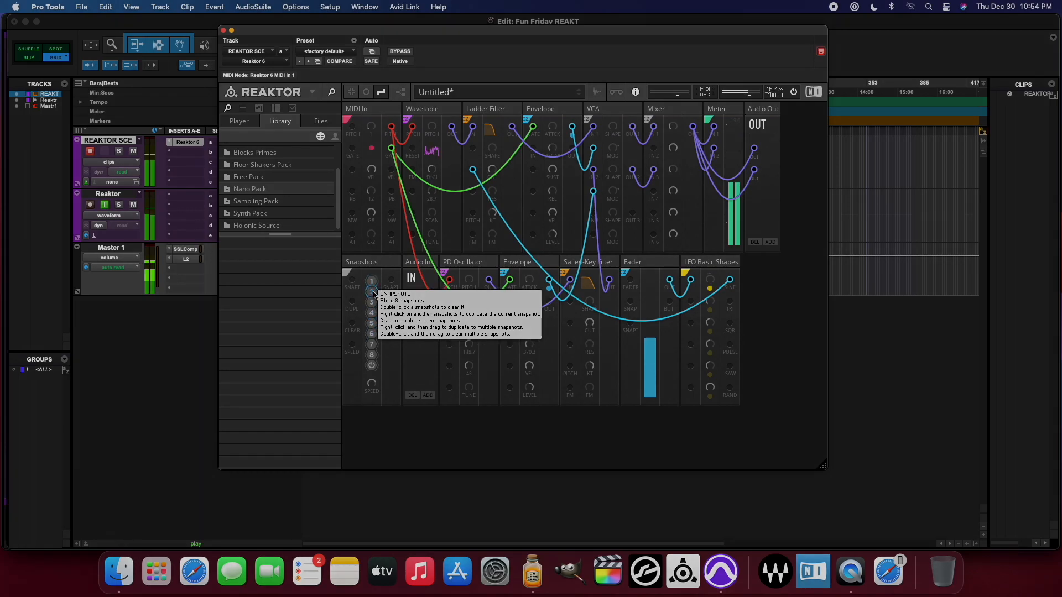
left_click(372, 300)
left_click(372, 293)
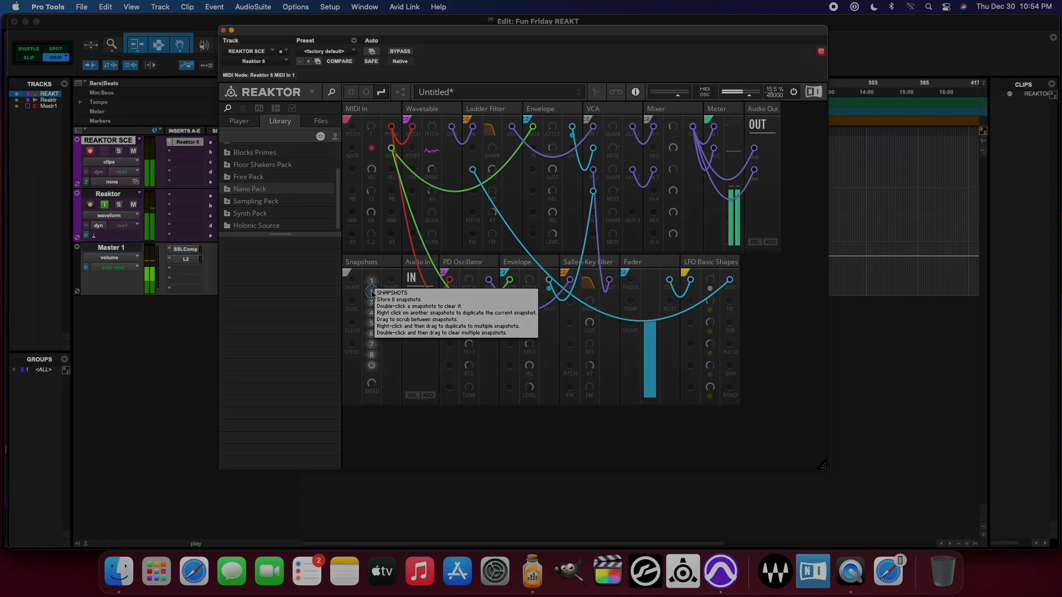